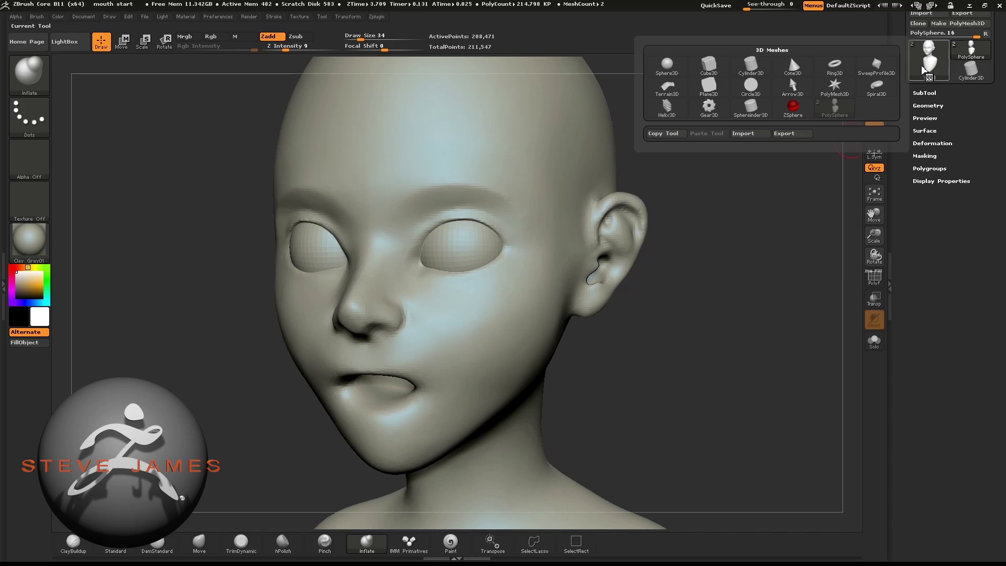
# Step: Switch the active tool to a Cylinder3D primitive as the base for the teeth
pyautogui.click(752, 75)
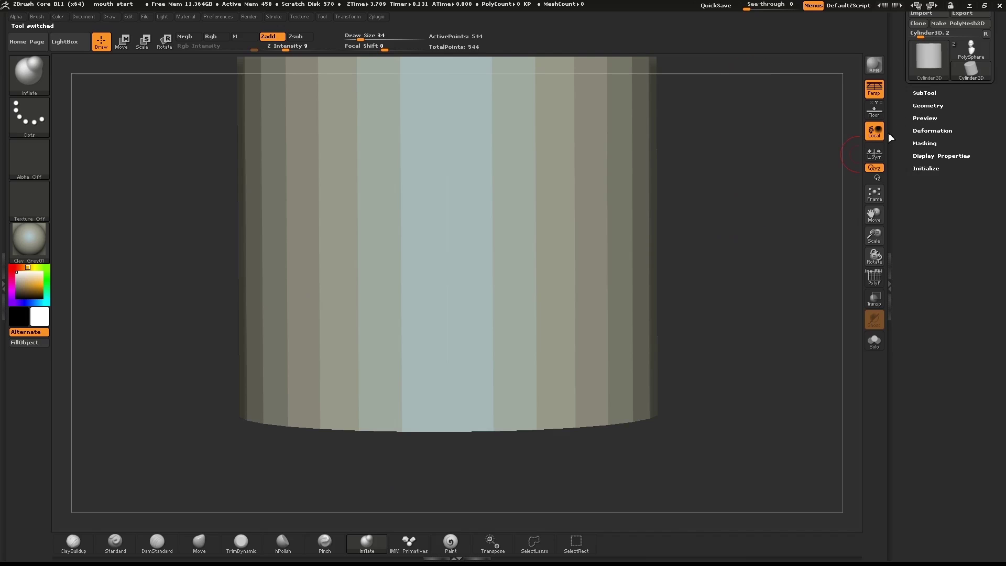
pyautogui.keyDown('alt'); pyautogui.moveTo(768, 214); pyautogui.dragTo(730, 206); pyautogui.keyUp('alt')
pyautogui.moveTo(736, 165); pyautogui.dragTo(731, 209)
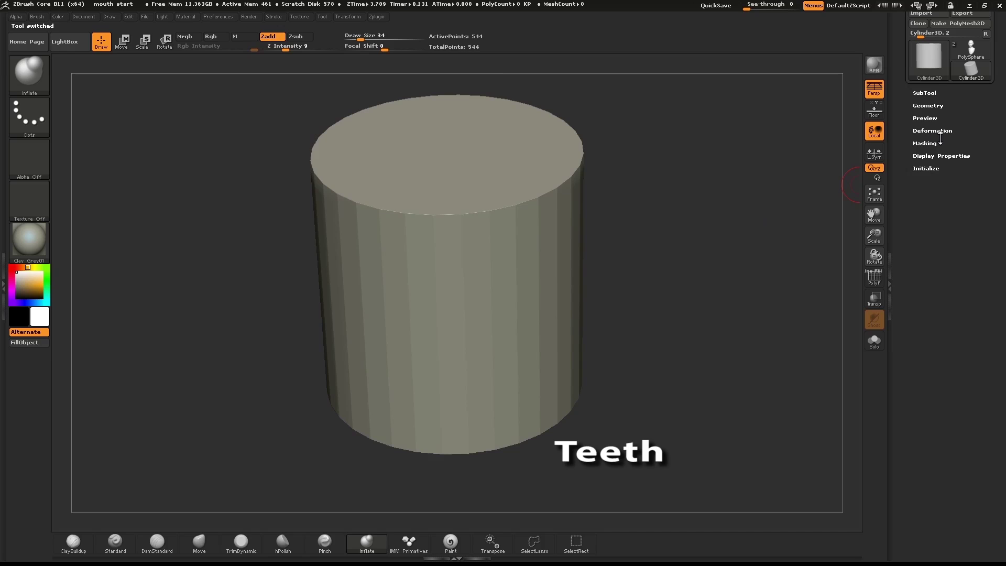
# Step: Initialize the cylinder as a hollow tube with VDivide 14 and Inner Radius 77, and display its polyframe
pyautogui.click(947, 167)
pyautogui.moveTo(966, 210); pyautogui.dragTo(962, 210)
pyautogui.click(874, 277)
pyautogui.moveTo(953, 218)
pyautogui.mouseDown()
pyautogui.moveTo(985, 217)
pyautogui.moveTo(973, 219)
pyautogui.mouseUp()
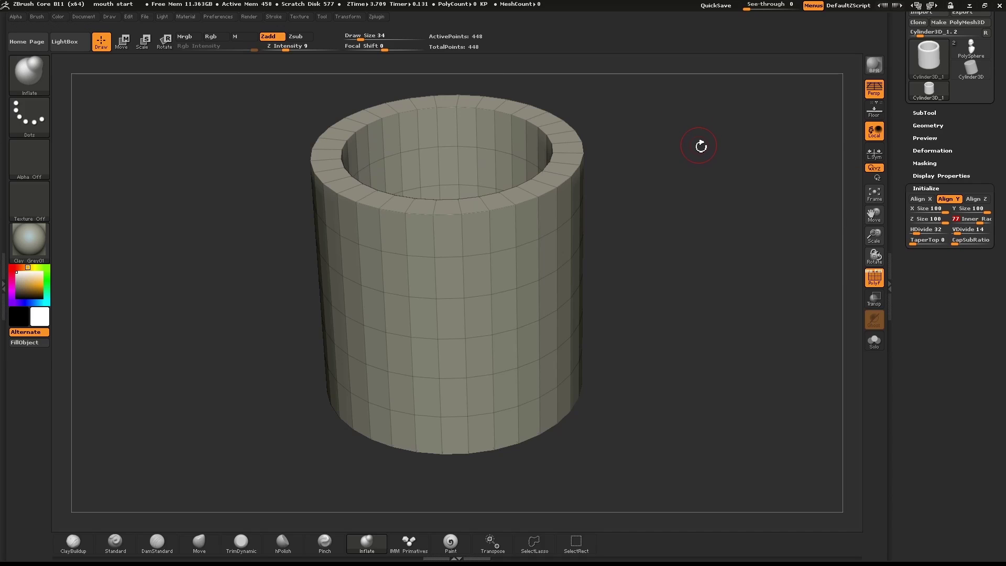
# Step: Convert the hollow cylinder primitive into an editable PolyMesh3D
pyautogui.moveTo(902, 69); pyautogui.dragTo(899, 103)
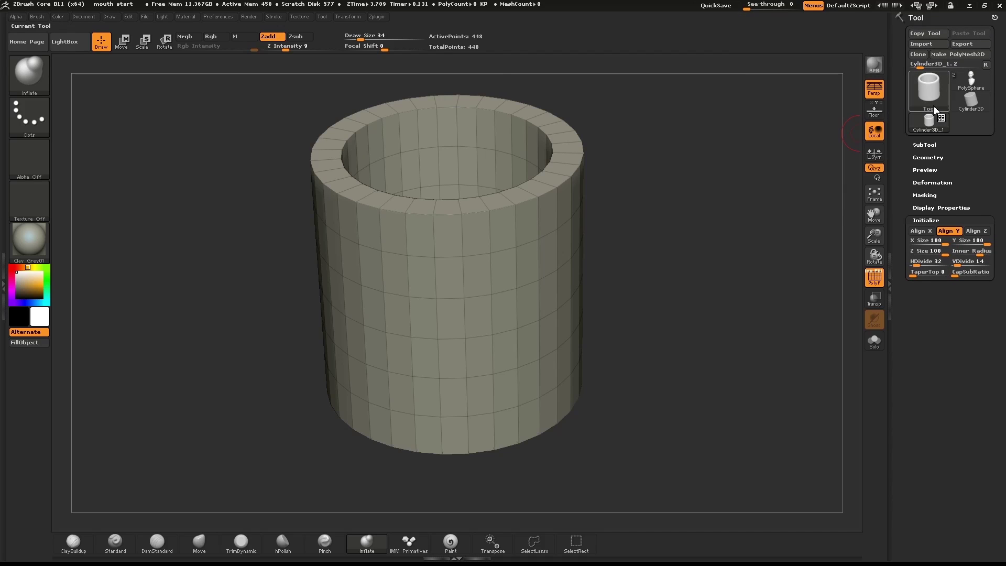
pyautogui.moveTo(929, 102)
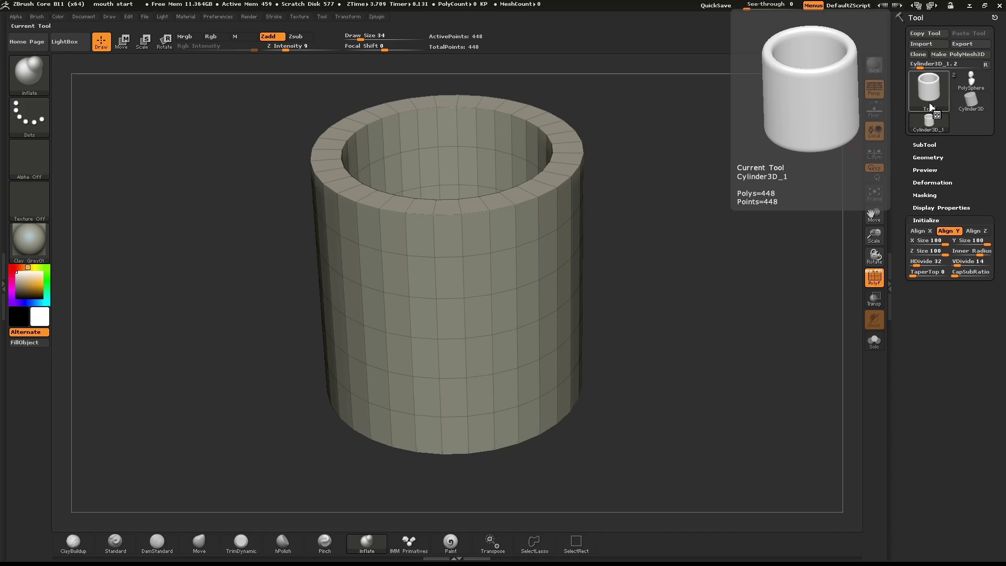
pyautogui.click(958, 54)
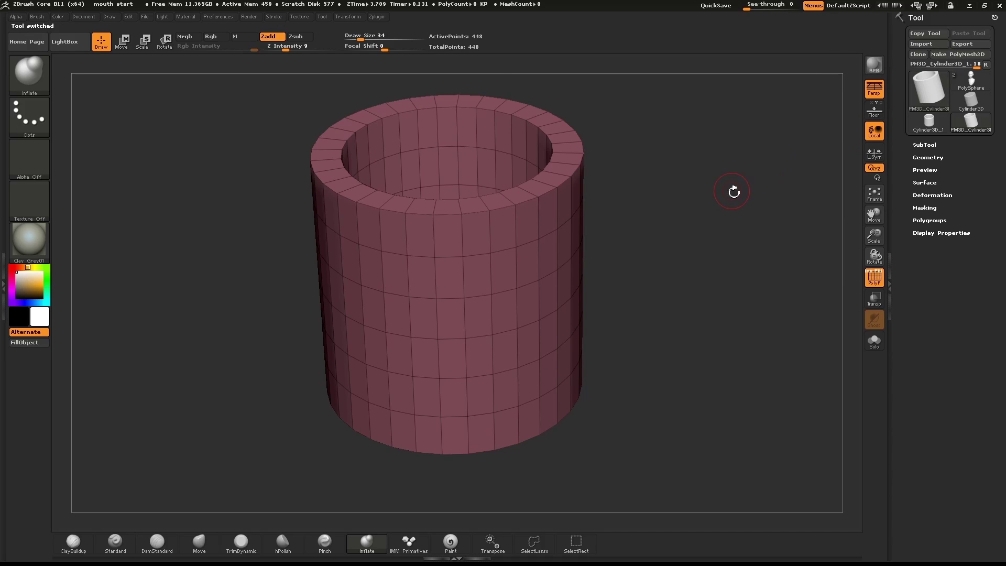
# Step: Squash the tube vertically with a Transpose Move line in the front view, making a low ring
pyautogui.keyDown('shift'); pyautogui.moveTo(718, 249); pyautogui.dragTo(765, 225); pyautogui.keyUp('shift')
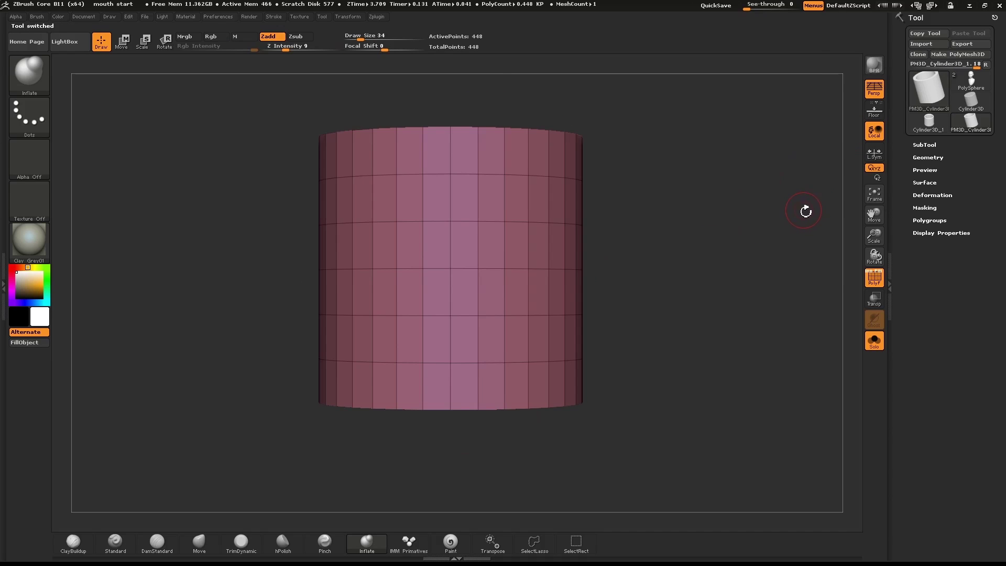
pyautogui.press('w')
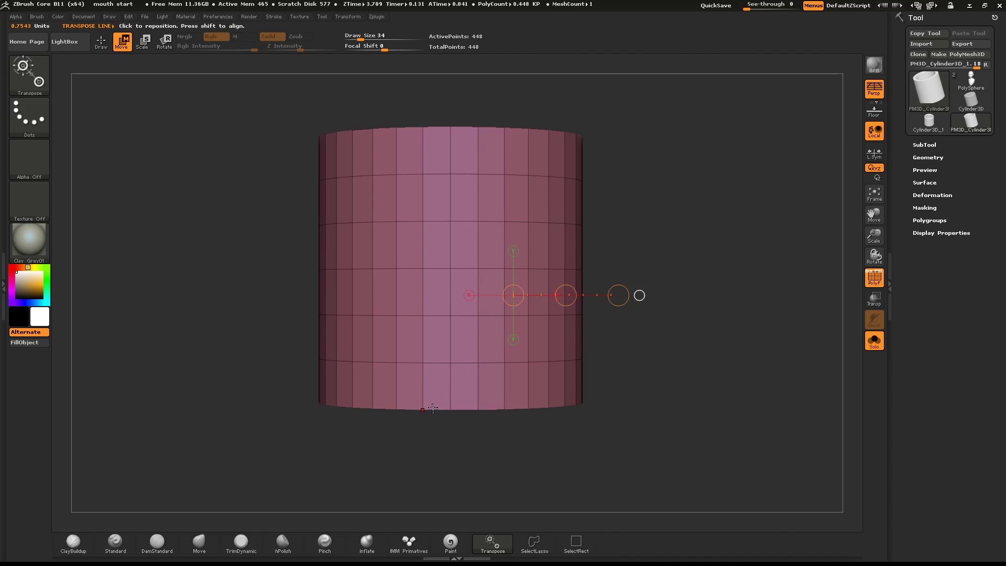
pyautogui.moveTo(433, 408); pyautogui.dragTo(434, 383)
pyautogui.moveTo(454, 126); pyautogui.dragTo(418, 329)
# Step: Isolate the front half of the ring from the top view and delete the hidden rear polygons to leave a U-shaped arch
pyautogui.moveTo(672, 209); pyautogui.dragTo(648, 312)
pyautogui.keyDown('alt'); pyautogui.moveTo(652, 254); pyautogui.dragTo(664, 279); pyautogui.keyUp('alt')
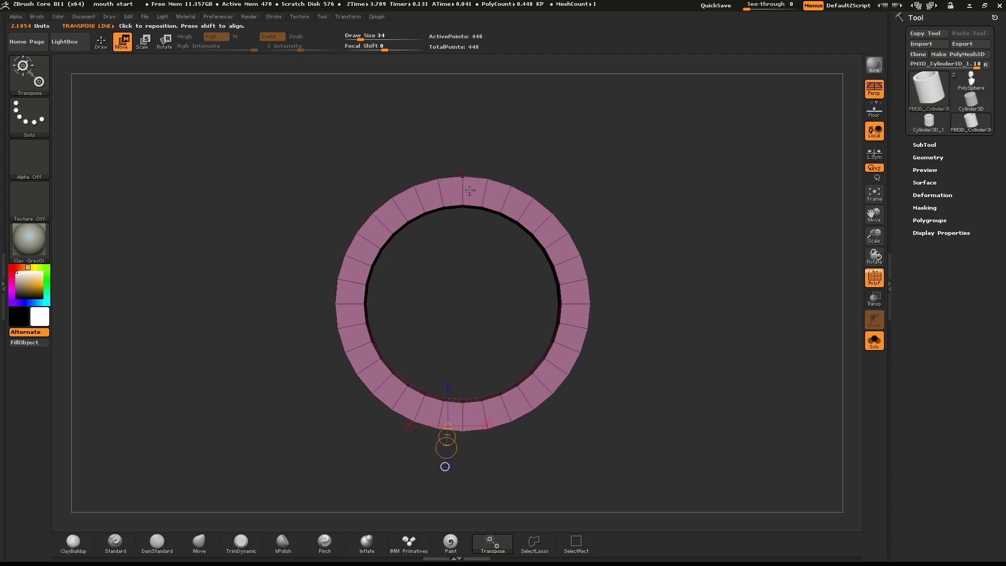
pyautogui.press('q')
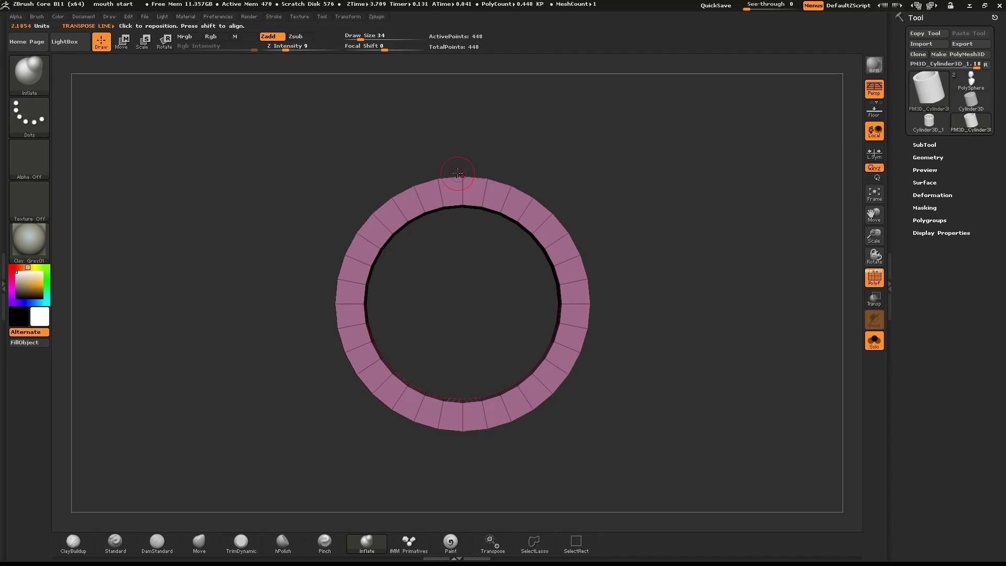
pyautogui.keyDown('ctrl'); pyautogui.keyDown('shift'); pyautogui.moveTo(309, 157); pyautogui.dragTo(682, 269); pyautogui.keyUp('shift'); pyautogui.keyUp('ctrl')
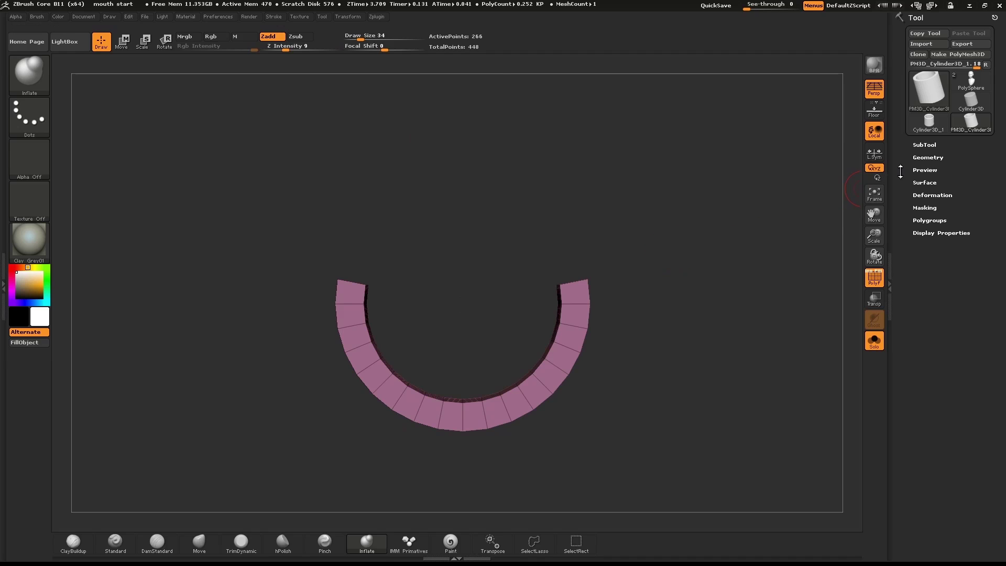
pyautogui.click(929, 157)
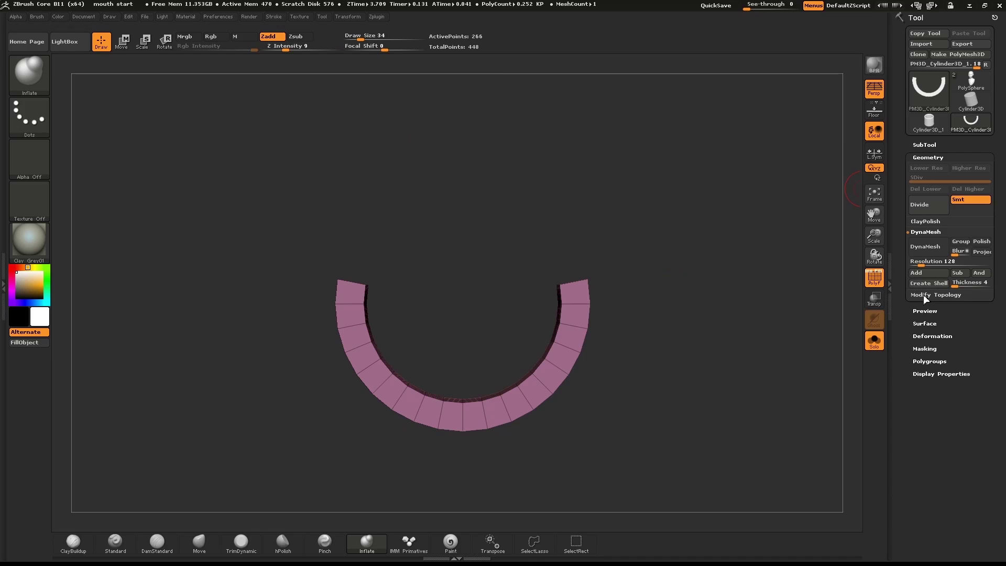
pyautogui.click(923, 295)
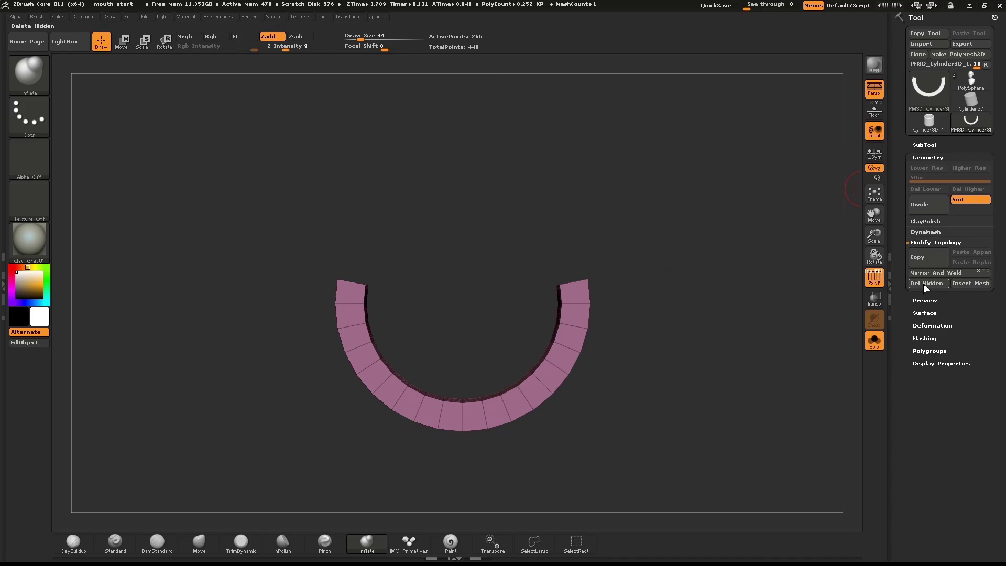
pyautogui.click(924, 284)
# Step: Duplicate the arch straight down with Transpose Move to create the lower teeth band
pyautogui.moveTo(689, 367); pyautogui.dragTo(678, 301)
pyautogui.keyDown('alt'); pyautogui.moveTo(685, 341); pyautogui.dragTo(684, 243); pyautogui.keyUp('alt')
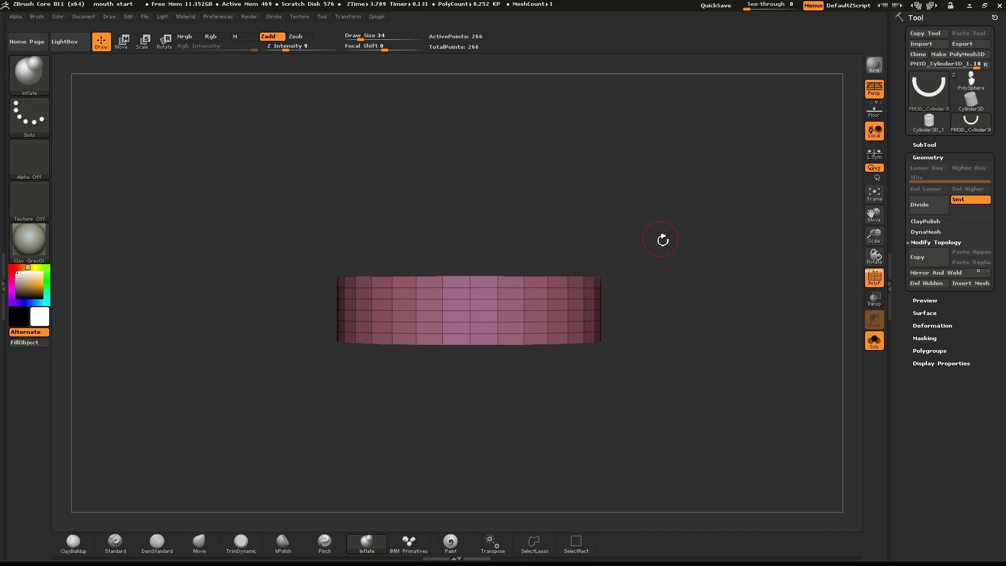
pyautogui.press('w')
pyautogui.moveTo(509, 320); pyautogui.dragTo(510, 423)
pyautogui.hotkey('ctrl', 'shift')
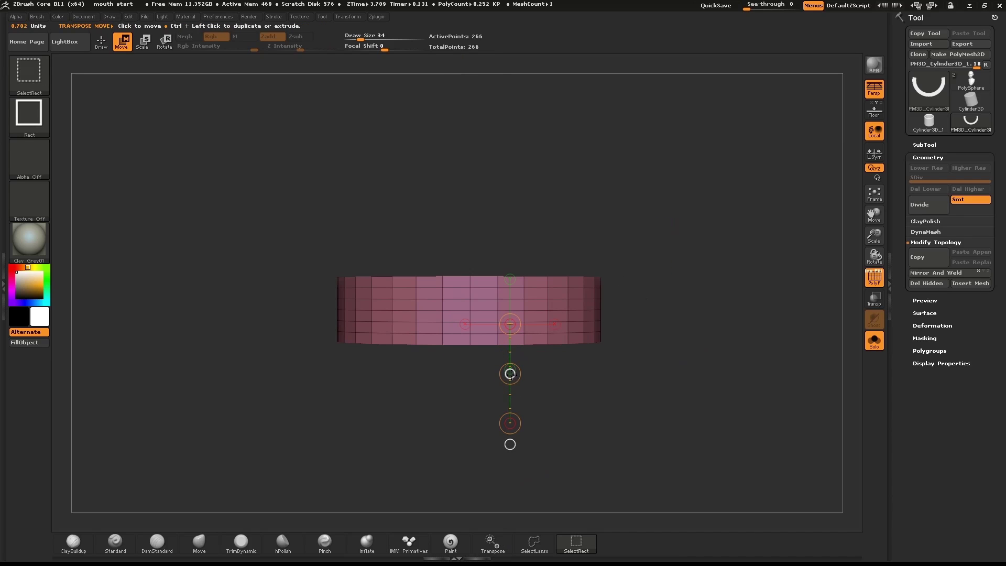
pyautogui.keyDown('ctrl'); pyautogui.moveTo(510, 374); pyautogui.dragTo(512, 446); pyautogui.keyUp('ctrl')
# Step: Shift the lower band slightly backward in the side view so the upper band overhangs it, and clear the mask
pyautogui.moveTo(725, 297); pyautogui.dragTo(663, 289)
pyautogui.moveTo(534, 387); pyautogui.dragTo(781, 389)
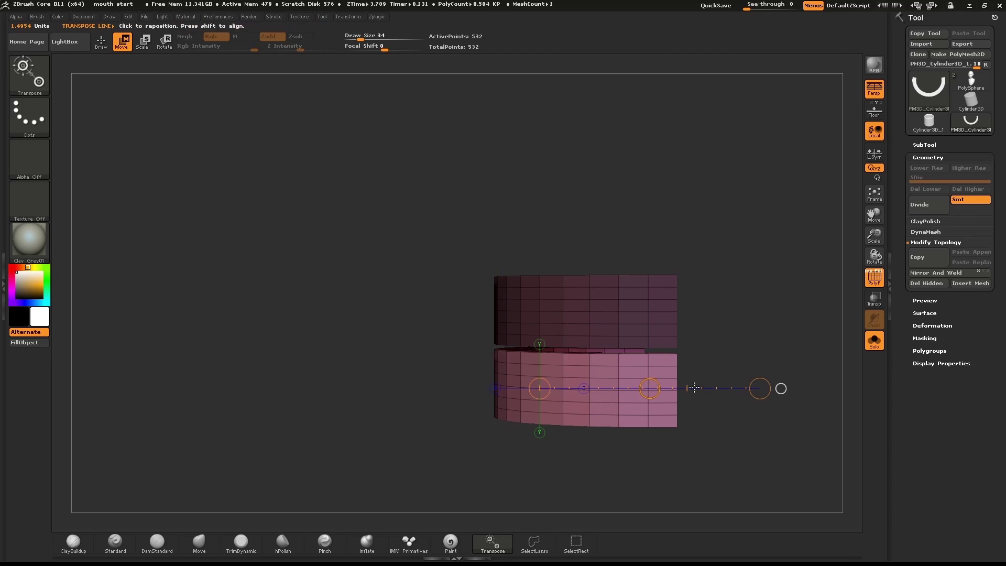
pyautogui.hotkey('ctrl', 'shift', 'a')
pyautogui.keyDown('ctrl'); pyautogui.click(646, 390); pyautogui.keyUp('ctrl')
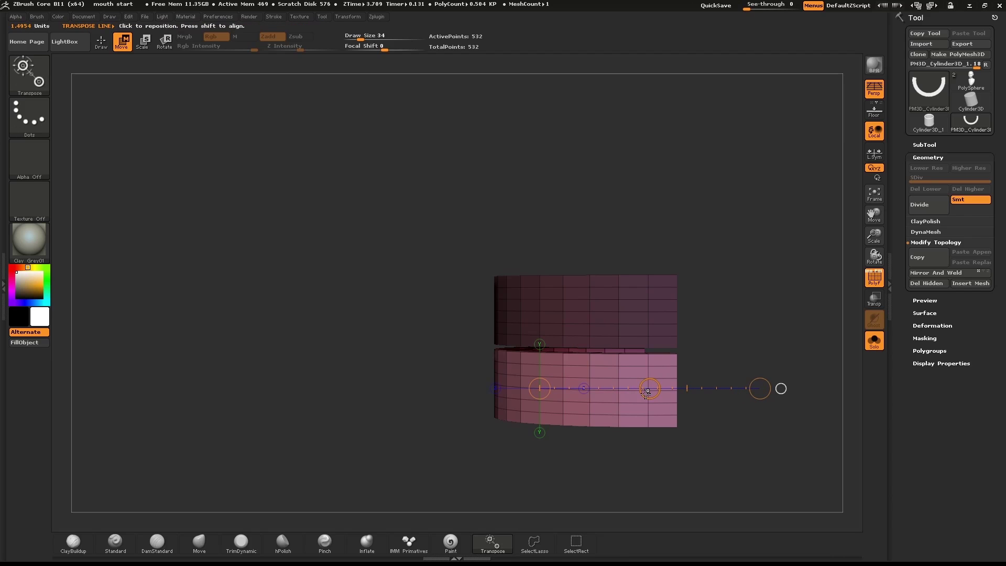
pyautogui.moveTo(646, 391); pyautogui.dragTo(668, 384)
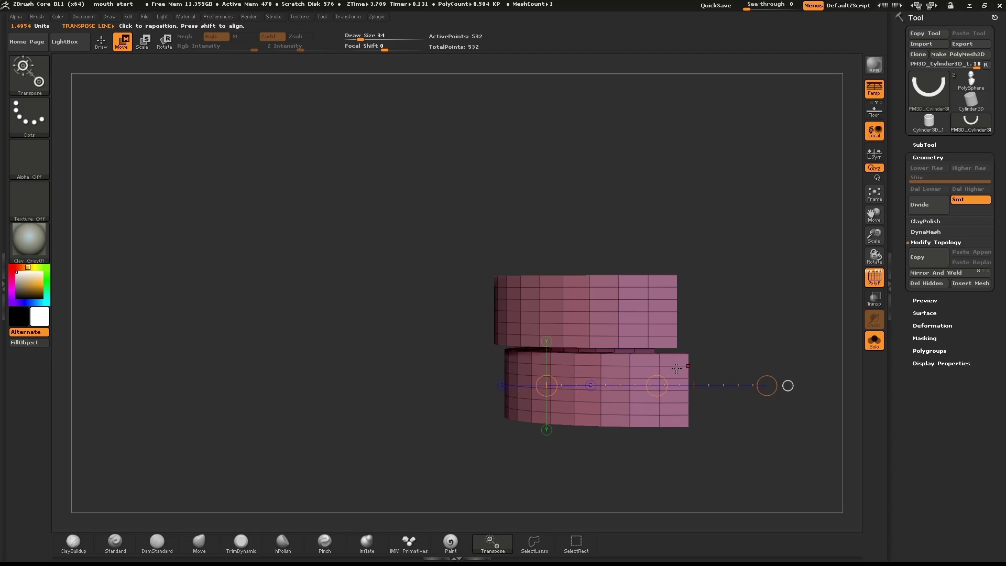
# Step: Return to the head tool and insert the PM3D_Cylinder3D_1 mesh as a subtool
pyautogui.press('q')
pyautogui.moveTo(714, 227); pyautogui.dragTo(776, 235)
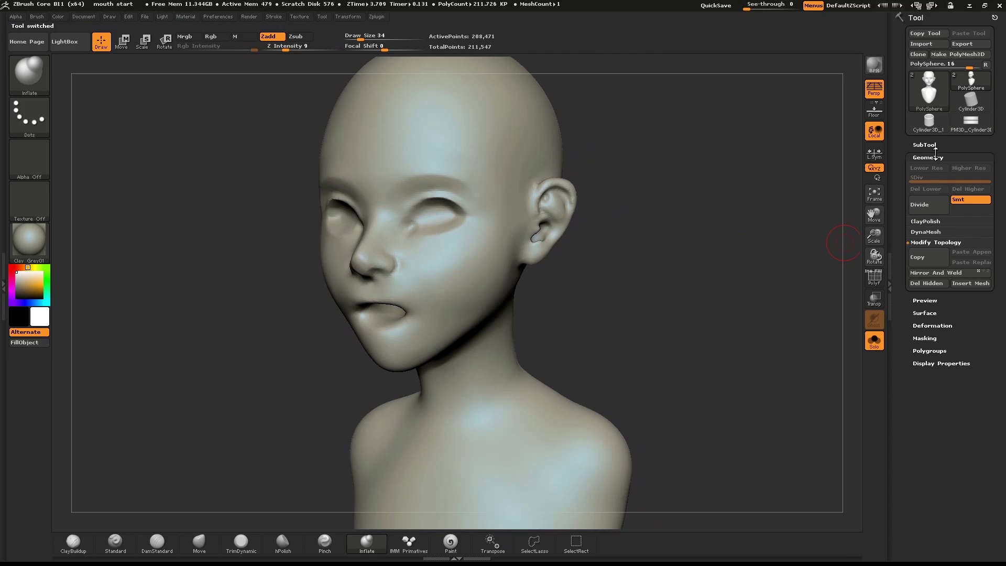
pyautogui.click(924, 144)
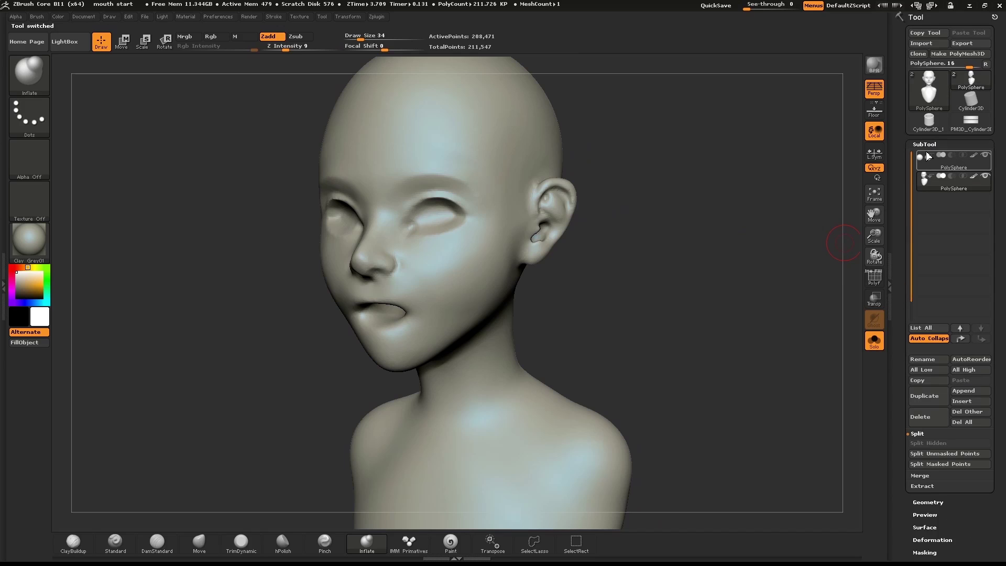
pyautogui.click(969, 403)
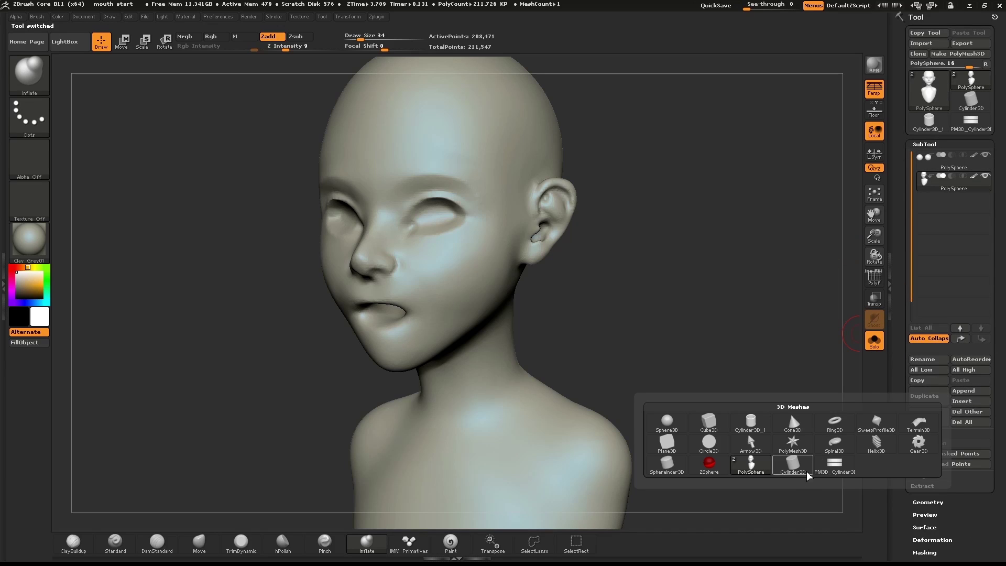
pyautogui.click(834, 466)
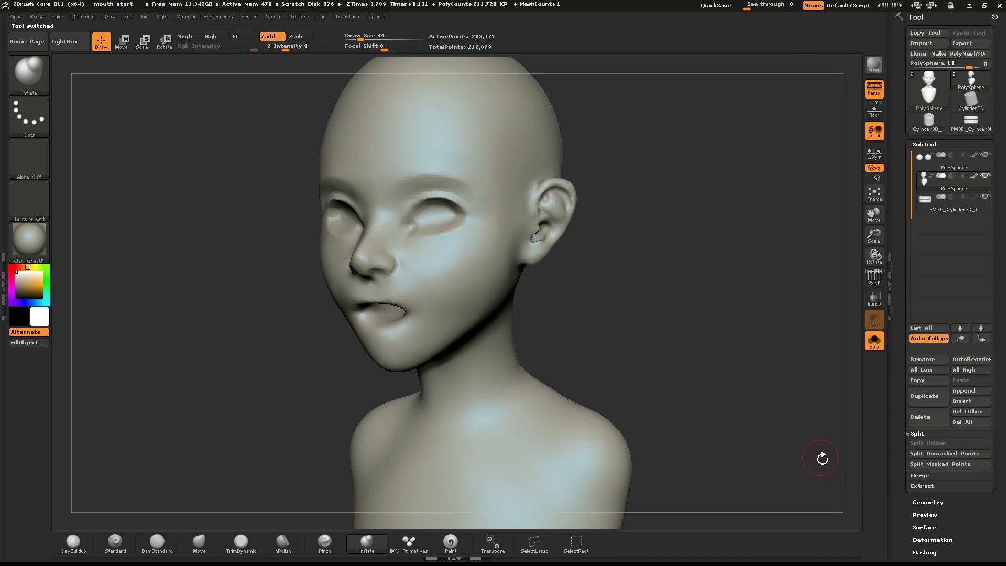
# Step: Select the PM3D_Cylinder3D_1 subtool and scale it down uniformly in the front view to slightly wider than the mouth
pyautogui.moveTo(728, 325)
pyautogui.keyDown('shift'); pyautogui.mouseDown()
pyautogui.moveTo(752, 337)
pyautogui.moveTo(722, 287)
pyautogui.moveTo(738, 274)
pyautogui.moveTo(706, 273)
pyautogui.moveTo(717, 247)
pyautogui.moveTo(744, 295)
pyautogui.mouseUp(); pyautogui.keyUp('shift')
pyautogui.click(964, 209)
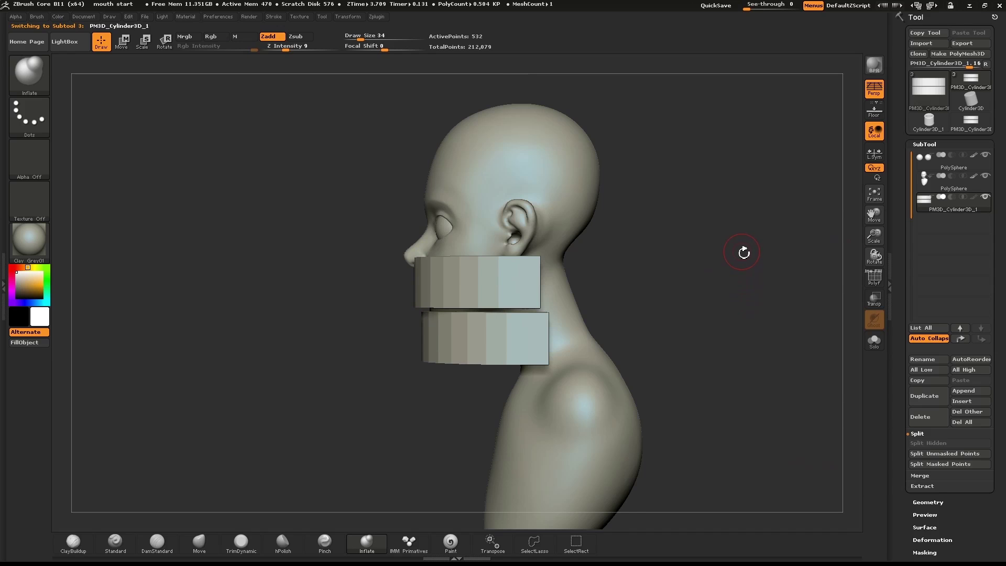
pyautogui.moveTo(742, 246)
pyautogui.keyDown('alt'); pyautogui.mouseDown()
pyautogui.moveTo(752, 283)
pyautogui.moveTo(743, 241)
pyautogui.mouseUp(); pyautogui.keyUp('alt')
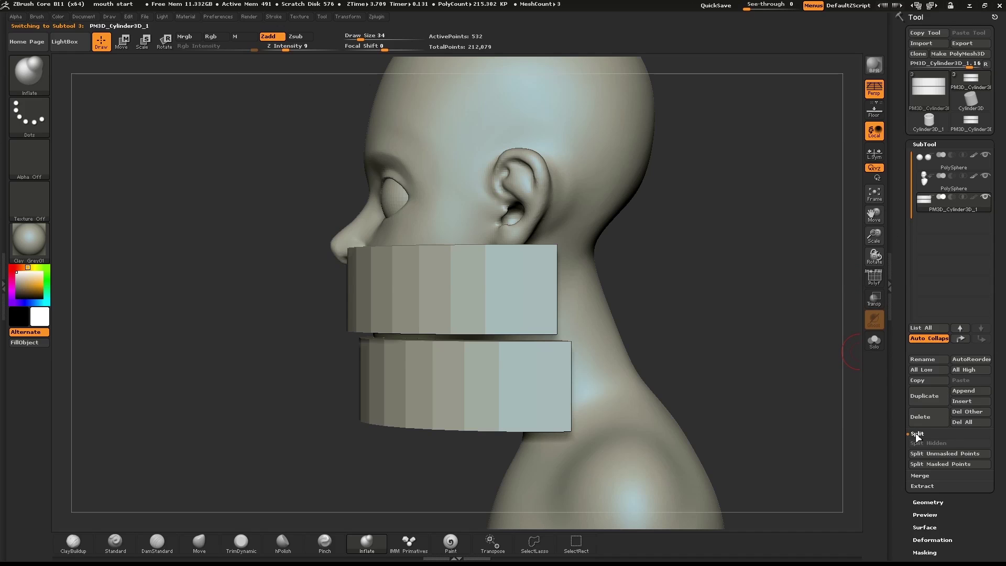
pyautogui.keyDown('shift'); pyautogui.moveTo(670, 322); pyautogui.dragTo(737, 312); pyautogui.keyUp('shift')
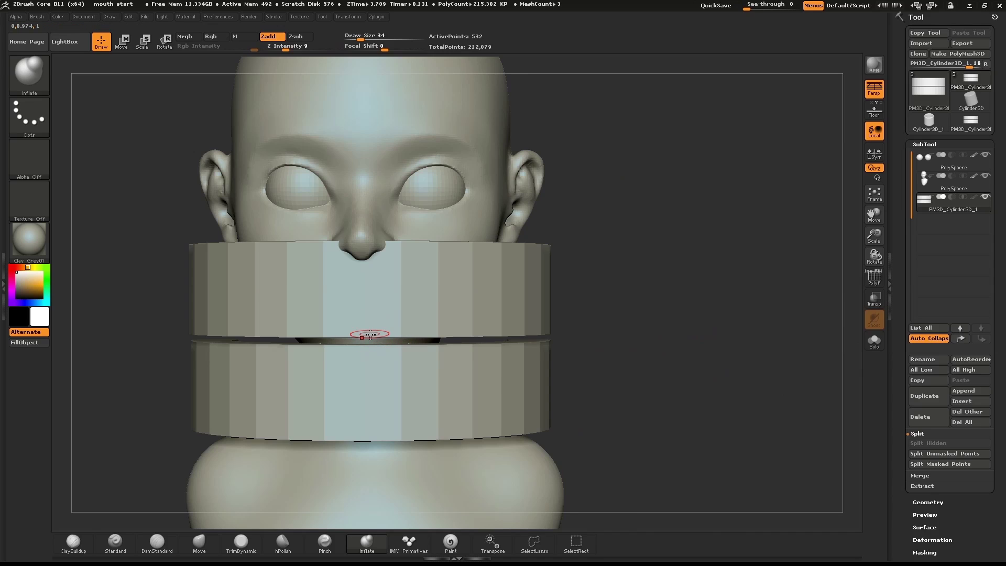
pyautogui.press('e')
pyautogui.moveTo(362, 337)
pyautogui.keyDown('shift'); pyautogui.mouseDown()
pyautogui.moveTo(741, 338)
pyautogui.moveTo(541, 316)
pyautogui.mouseUp(); pyautogui.keyUp('shift')
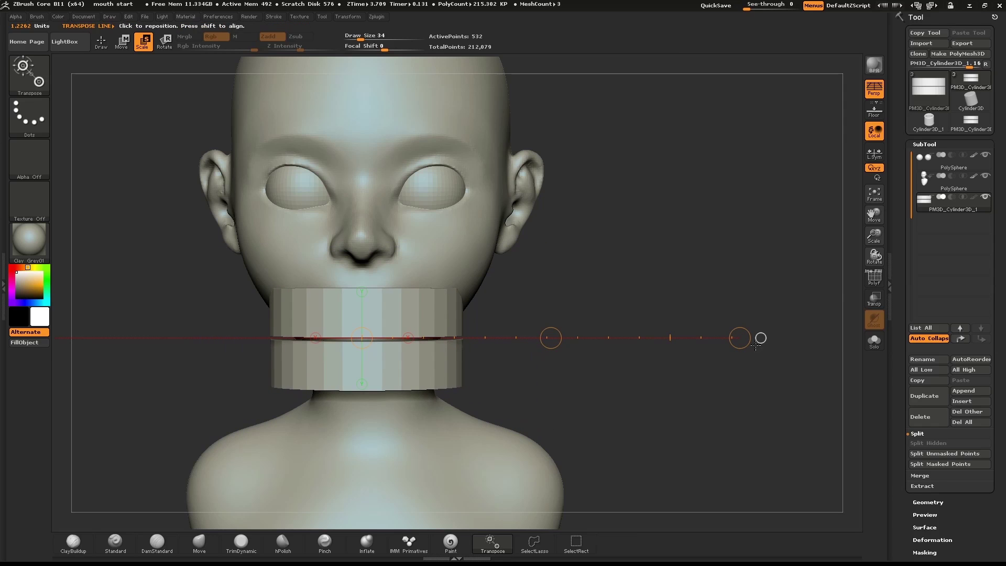
pyautogui.moveTo(753, 346); pyautogui.dragTo(543, 329)
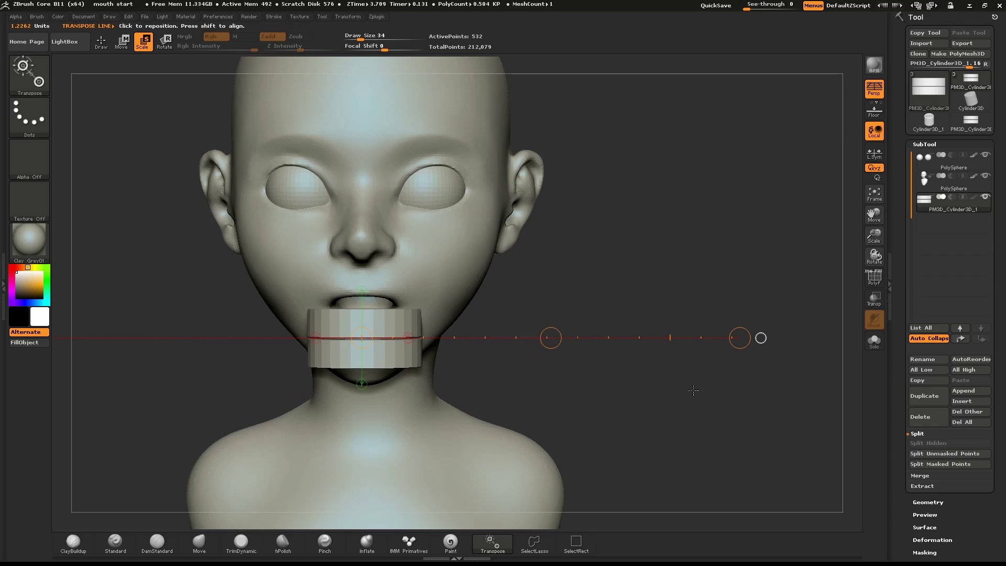
# Step: Move the teeth bands up and forward in the side view to the height of the mouth opening
pyautogui.keyDown('shift'); pyautogui.moveTo(685, 388); pyautogui.dragTo(611, 385); pyautogui.keyUp('shift')
pyautogui.moveTo(428, 353)
pyautogui.mouseDown()
pyautogui.moveTo(425, 467)
pyautogui.moveTo(426, 456)
pyautogui.mouseUp()
pyautogui.keyDown('alt'); pyautogui.moveTo(476, 436); pyautogui.dragTo(496, 394); pyautogui.keyUp('alt')
pyautogui.press('w')
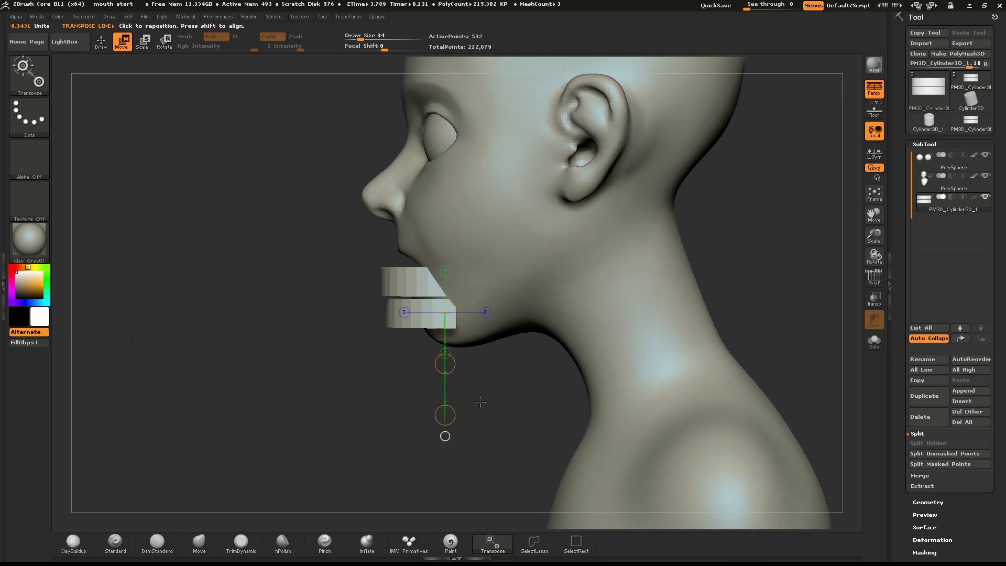
pyautogui.moveTo(447, 368); pyautogui.dragTo(424, 335)
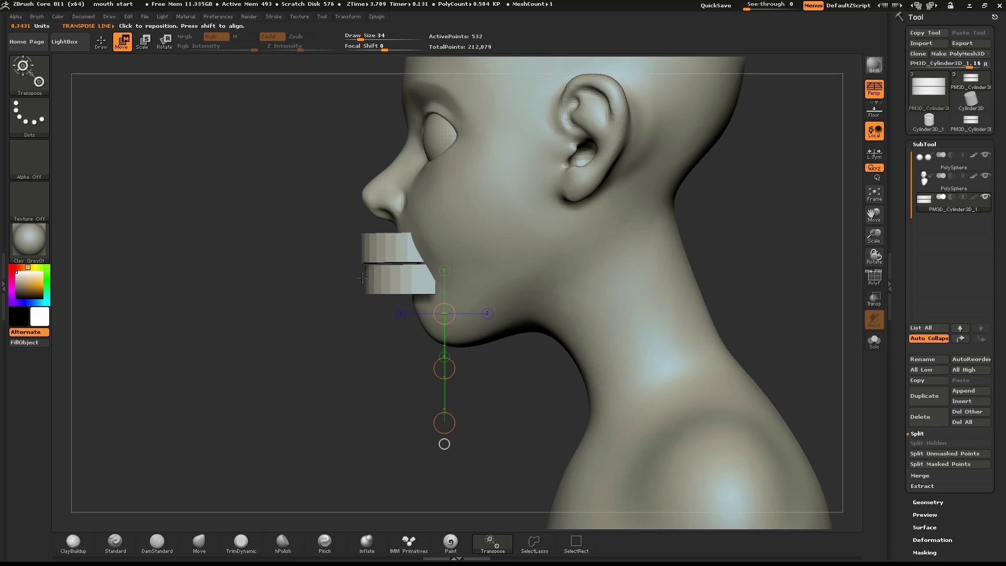
# Step: Push the teeth bands back into the head with a horizontal Transpose Move line in the side view
pyautogui.moveTo(366, 271)
pyautogui.keyDown('shift'); pyautogui.mouseDown()
pyautogui.moveTo(220, 271)
pyautogui.moveTo(241, 274)
pyautogui.moveTo(246, 299)
pyautogui.mouseUp(); pyautogui.keyUp('shift')
pyautogui.press('r')
pyautogui.press('w')
pyautogui.moveTo(302, 270); pyautogui.dragTo(374, 281)
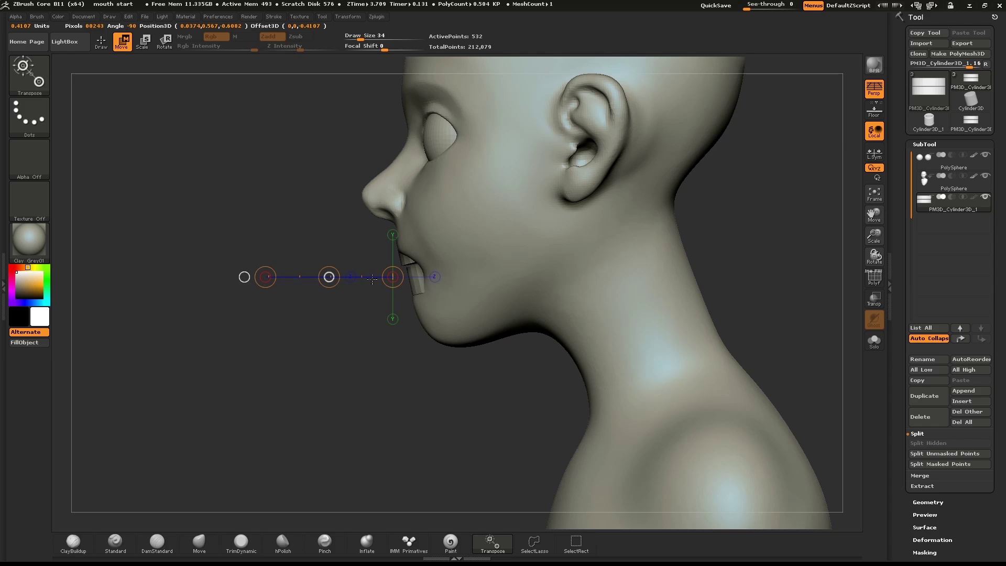
pyautogui.moveTo(329, 375); pyautogui.dragTo(376, 373)
# Step: Lower the teeth bands slightly in the front view to align them with the mouth opening
pyautogui.keyDown('alt'); pyautogui.moveTo(546, 242); pyautogui.dragTo(634, 282); pyautogui.keyUp('alt')
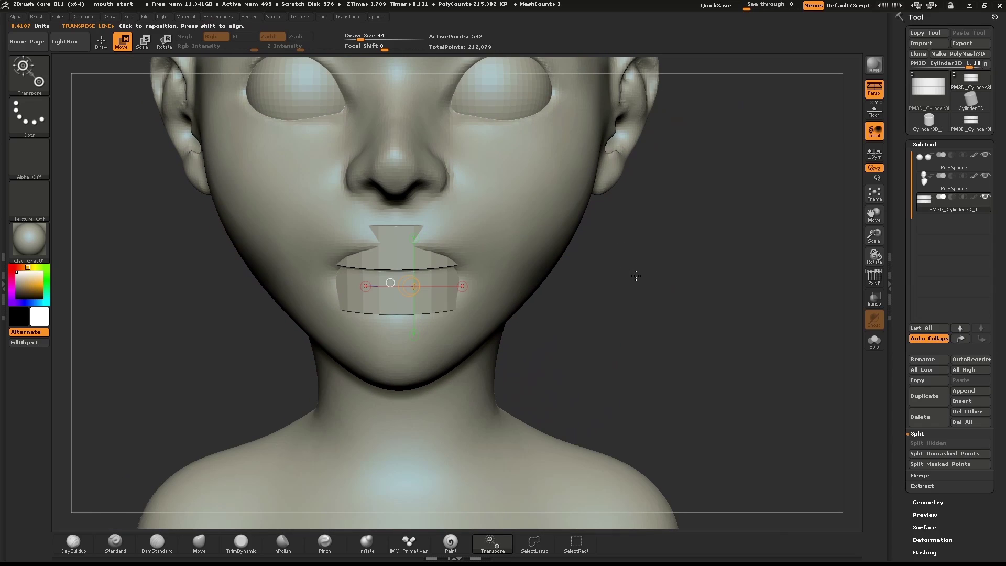
pyautogui.keyDown('shift'); pyautogui.moveTo(448, 275); pyautogui.dragTo(447, 403); pyautogui.keyUp('shift')
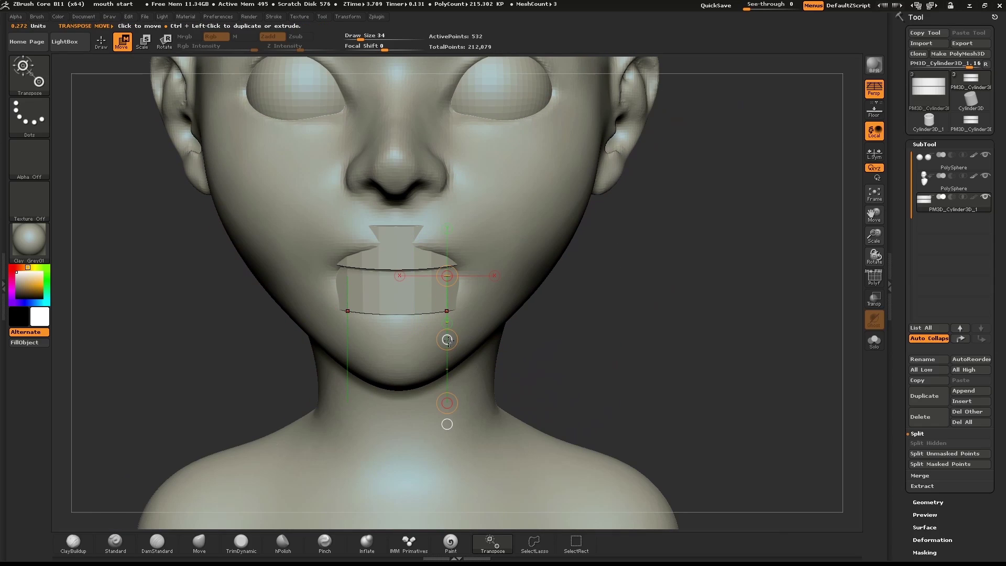
pyautogui.moveTo(447, 340); pyautogui.dragTo(448, 343)
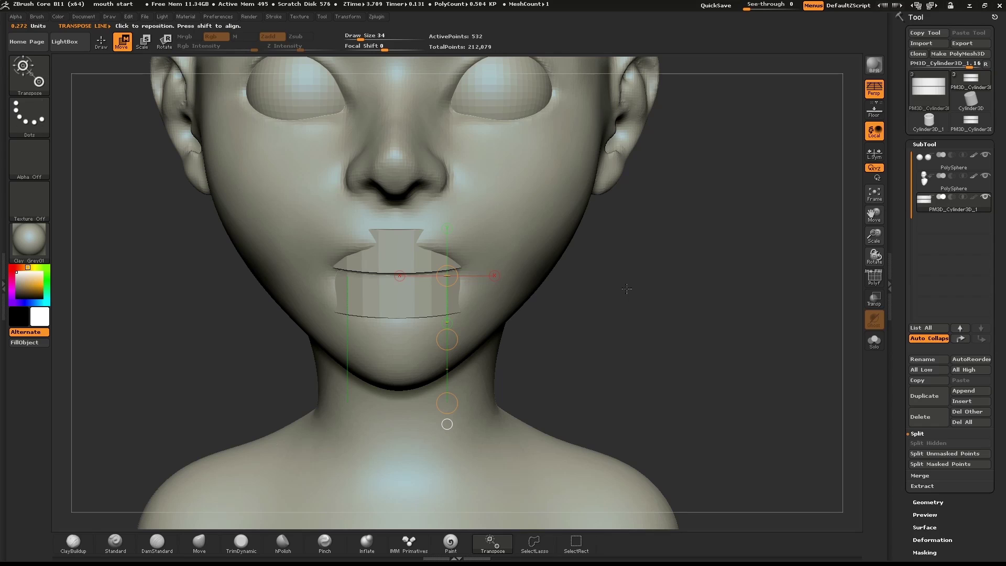
# Step: Nudge the teeth bands slightly farther back into the head in the side view with a slanted Transpose Move line
pyautogui.press('q')
pyautogui.keyDown('shift'); pyautogui.moveTo(726, 236); pyautogui.dragTo(678, 240); pyautogui.keyUp('shift')
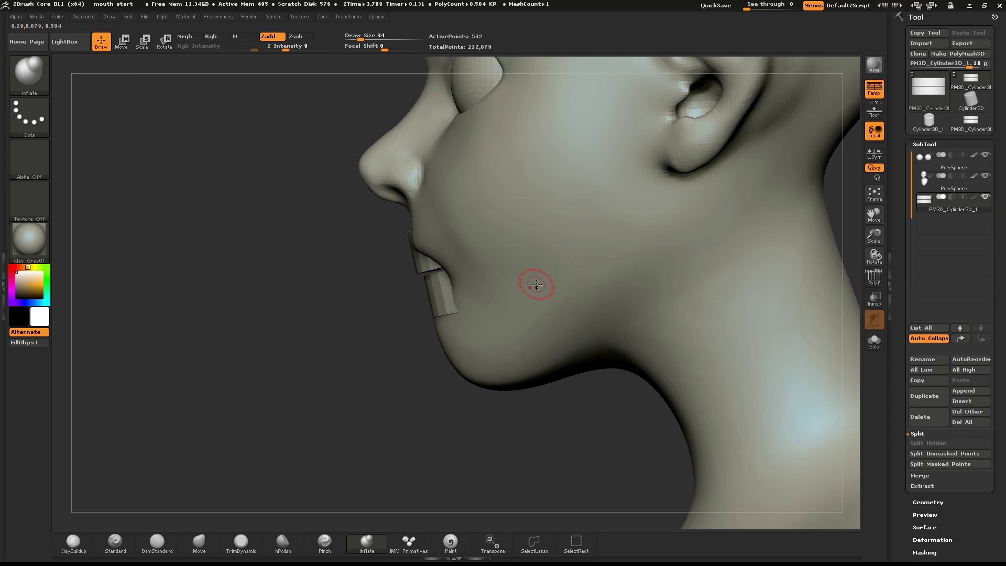
pyautogui.press('w')
pyautogui.moveTo(465, 281); pyautogui.dragTo(330, 337)
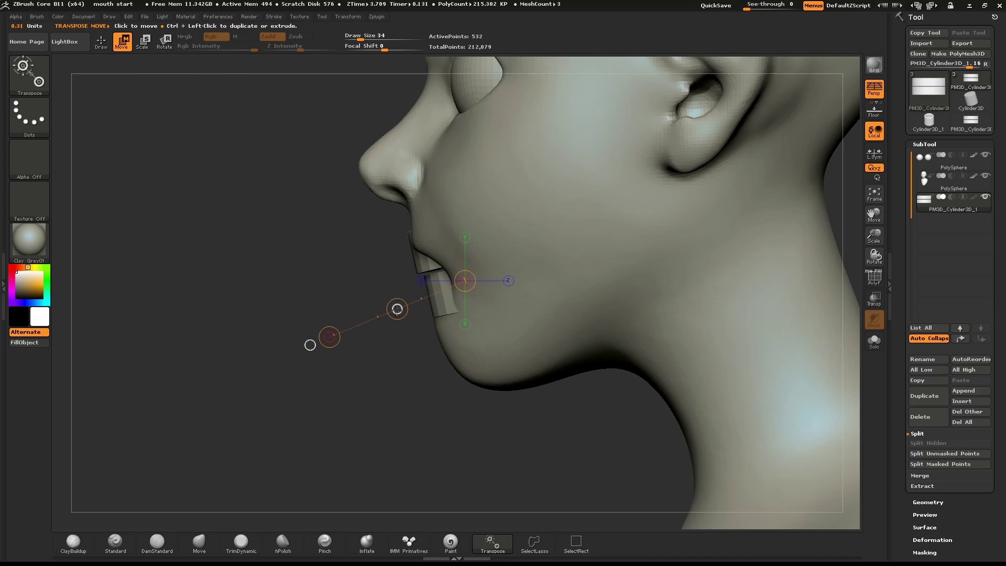
pyautogui.moveTo(397, 309); pyautogui.dragTo(402, 311)
pyautogui.press('q')
pyautogui.moveTo(335, 366)
pyautogui.mouseDown()
pyautogui.moveTo(493, 371)
pyautogui.moveTo(527, 352)
pyautogui.mouseUp()
pyautogui.keyDown('alt'); pyautogui.moveTo(747, 223); pyautogui.dragTo(833, 215); pyautogui.keyUp('alt')
# Step: Select the head's PolySphere subtool and reshape the edges and corners of the mouth opening with the Move brush
pyautogui.click(958, 188)
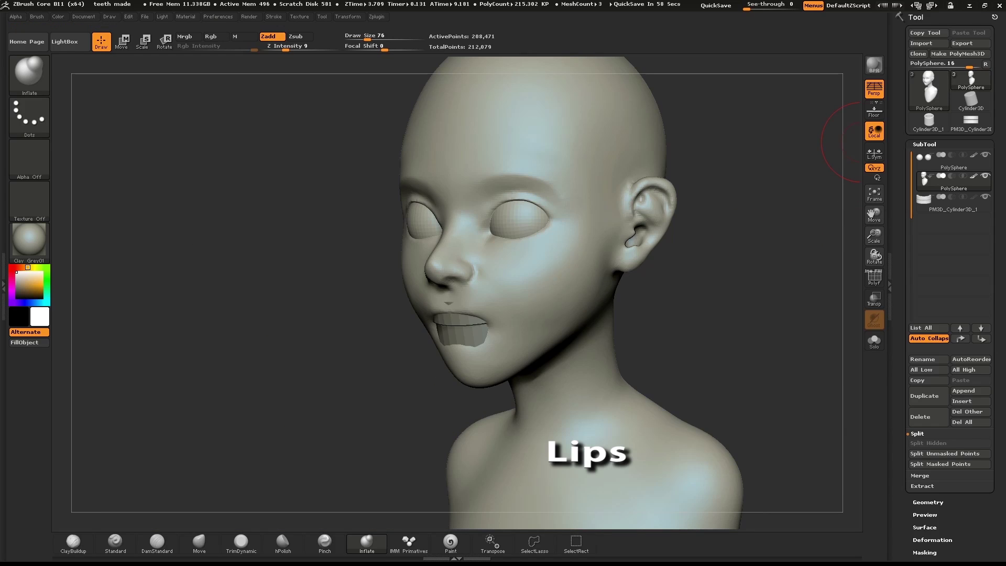
pyautogui.moveTo(708, 279); pyautogui.dragTo(734, 290, button='right')
pyautogui.moveTo(681, 269)
pyautogui.keyDown('ctrl'); pyautogui.mouseDown(button='right')
pyautogui.moveTo(658, 301)
pyautogui.moveTo(676, 280)
pyautogui.mouseUp(button='right'); pyautogui.keyUp('ctrl')
pyautogui.press('s')
pyautogui.moveTo(468, 280); pyautogui.dragTo(443, 293)
pyautogui.press('b')
pyautogui.press('m')
pyautogui.click(578, 334)
pyautogui.moveTo(441, 374)
pyautogui.mouseDown()
pyautogui.moveTo(494, 341)
pyautogui.moveTo(483, 332)
pyautogui.mouseUp()
pyautogui.moveTo(367, 331); pyautogui.dragTo(355, 312)
pyautogui.moveTo(341, 349)
pyautogui.keyDown('shift'); pyautogui.mouseDown()
pyautogui.moveTo(350, 371)
pyautogui.moveTo(386, 396)
pyautogui.mouseUp(); pyautogui.keyUp('shift')
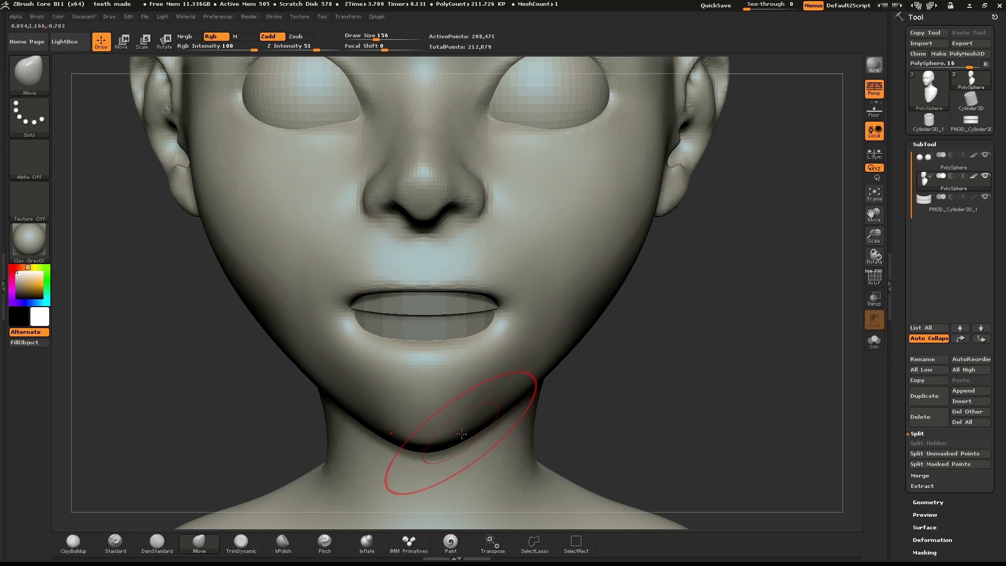
# Step: Refine the chin with the Move brush at draw size 217 and re-DynaMesh the head
pyautogui.press('s')
pyautogui.moveTo(438, 445); pyautogui.dragTo(445, 443)
pyautogui.moveTo(754, 351); pyautogui.dragTo(638, 329)
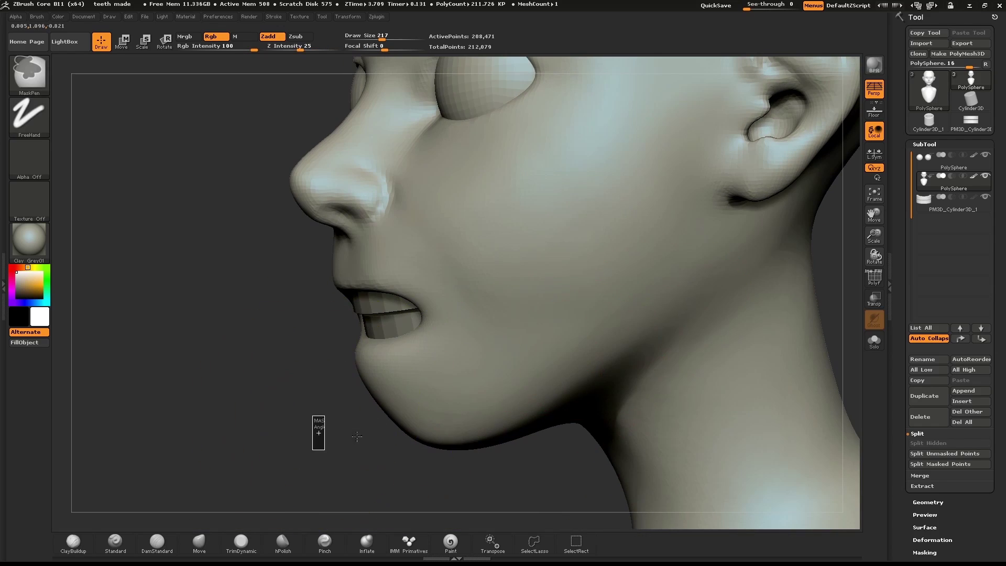
pyautogui.moveTo(295, 426); pyautogui.dragTo(406, 409)
pyautogui.keyDown('alt'); pyautogui.moveTo(693, 326); pyautogui.dragTo(670, 337); pyautogui.keyUp('alt')
pyautogui.moveTo(705, 299)
pyautogui.keyDown('shift'); pyautogui.mouseDown()
pyautogui.moveTo(719, 259)
pyautogui.moveTo(720, 320)
pyautogui.mouseUp(); pyautogui.keyUp('shift')
# Step: Carve the upper lip's outline from the cupid's bow to the mouth corners with a small DamStandard brush
pyautogui.press('s')
pyautogui.moveTo(498, 253); pyautogui.dragTo(482, 254)
pyautogui.keyDown('alt'); pyautogui.moveTo(748, 297); pyautogui.dragTo(755, 301); pyautogui.keyUp('alt')
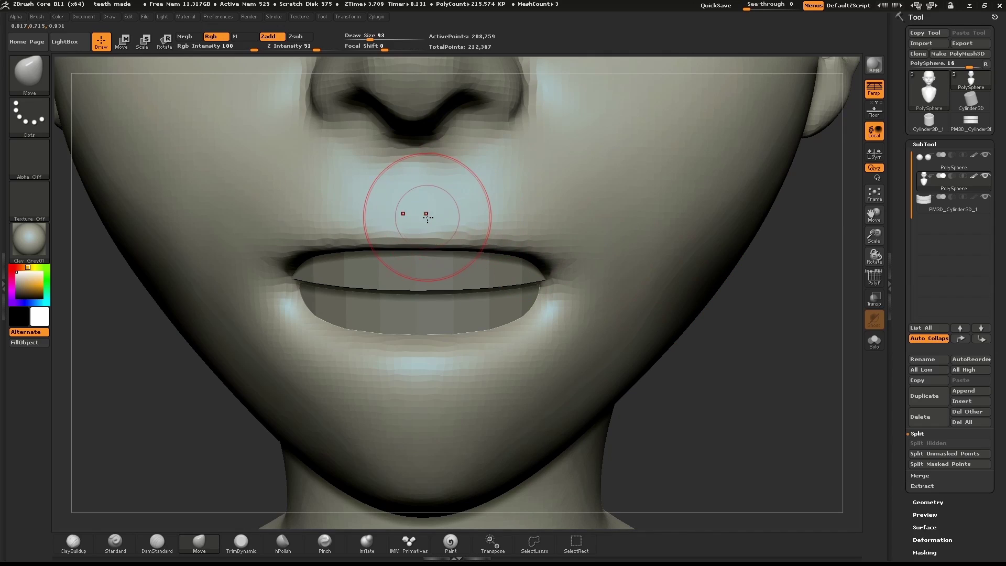
pyautogui.click(157, 540)
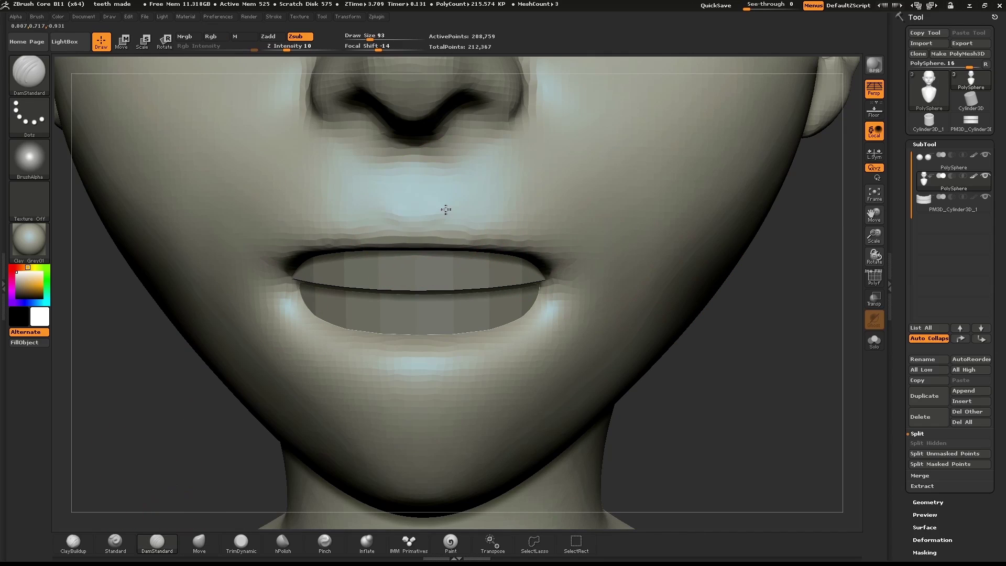
pyautogui.press('s')
pyautogui.moveTo(435, 205); pyautogui.dragTo(413, 215)
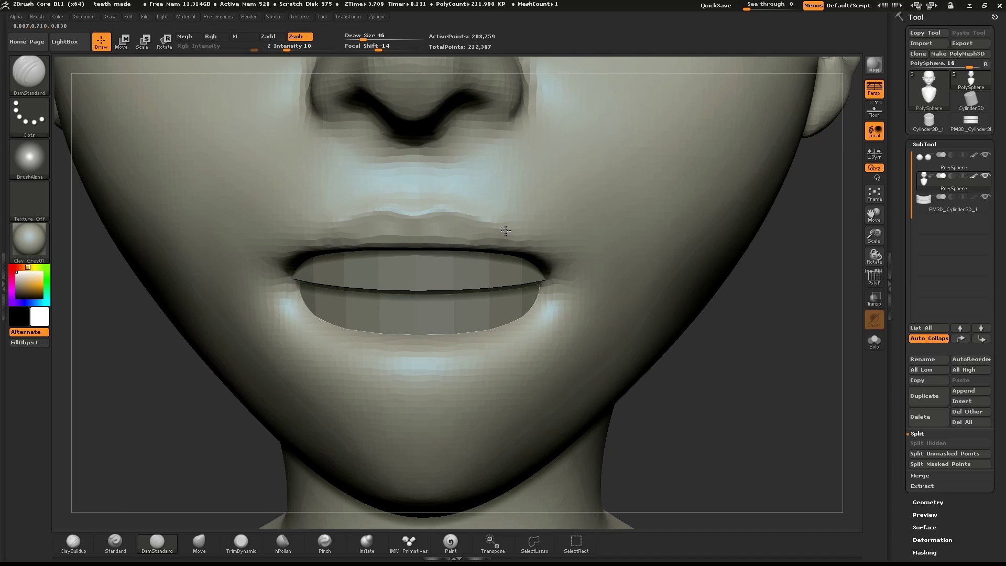
pyautogui.moveTo(430, 215)
pyautogui.mouseDown()
pyautogui.moveTo(498, 236)
pyautogui.moveTo(536, 264)
pyautogui.mouseUp()
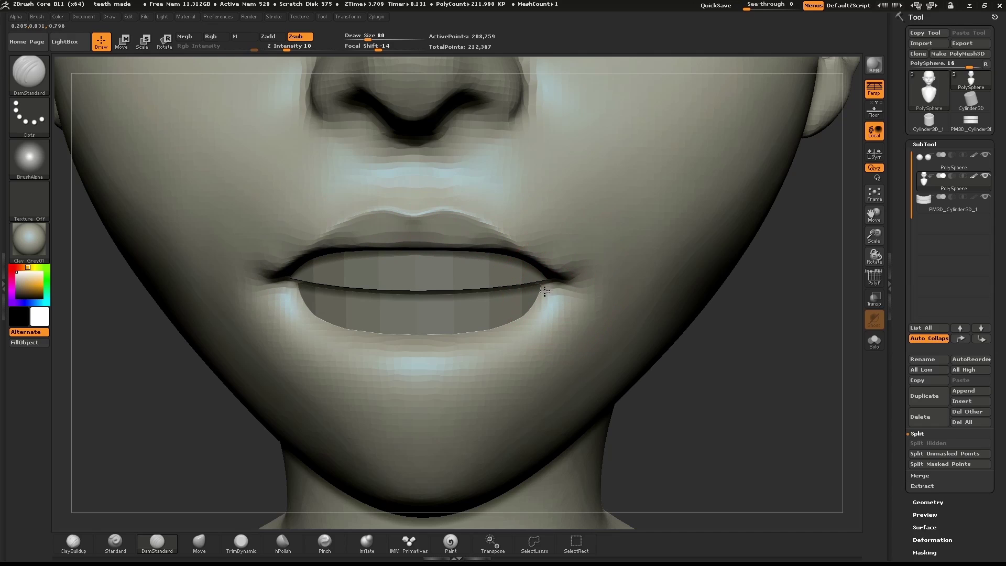
# Step: Carve the mouth corners and the lower lip's outline with the DamStandard brush at draw size 80
pyautogui.moveTo(545, 291); pyautogui.dragTo(582, 317)
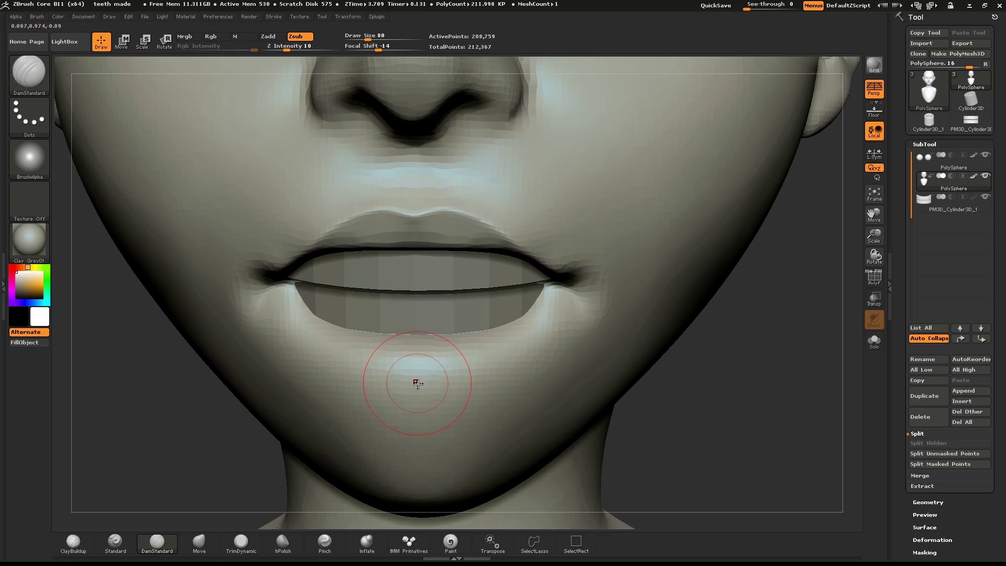
pyautogui.moveTo(427, 387)
pyautogui.mouseDown()
pyautogui.moveTo(464, 384)
pyautogui.moveTo(521, 356)
pyautogui.moveTo(551, 296)
pyautogui.mouseUp()
pyautogui.moveTo(413, 391)
pyautogui.mouseDown()
pyautogui.moveTo(456, 386)
pyautogui.moveTo(518, 345)
pyautogui.mouseUp()
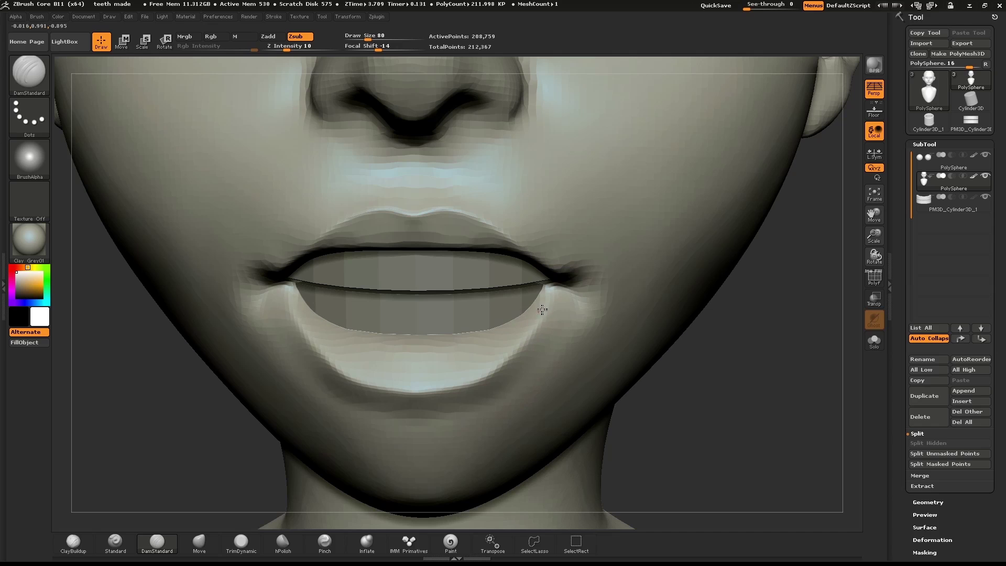
# Step: Try smoothing the area below the lower lip, undo the strokes, and re-DynaMesh the head
pyautogui.press('s')
pyautogui.click(521, 368)
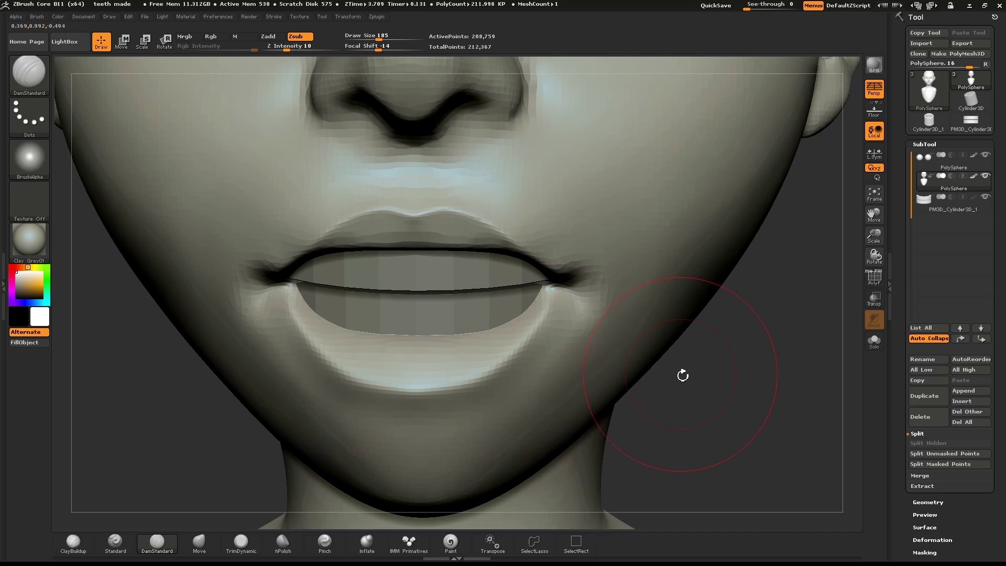
pyautogui.keyDown('shift'); pyautogui.moveTo(423, 418); pyautogui.dragTo(498, 390); pyautogui.keyUp('shift')
pyautogui.hotkey('ctrl', 'z')
pyautogui.keyDown('ctrl'); pyautogui.moveTo(718, 406); pyautogui.dragTo(733, 356); pyautogui.keyUp('ctrl')
pyautogui.moveTo(415, 425)
pyautogui.keyDown('shift'); pyautogui.mouseDown()
pyautogui.moveTo(464, 375)
pyautogui.moveTo(438, 378)
pyautogui.mouseUp(); pyautogui.keyUp('shift')
pyautogui.hotkey('ctrl', 'z')
# Step: Build up the lower lip with the Inflate brush and smooth the skin beside the mouth corners
pyautogui.press('s')
pyautogui.click(446, 378)
pyautogui.moveTo(713, 352)
pyautogui.mouseDown()
pyautogui.moveTo(524, 361)
pyautogui.moveTo(602, 356)
pyautogui.mouseUp()
pyautogui.press('s')
pyautogui.moveTo(247, 349); pyautogui.dragTo(254, 348)
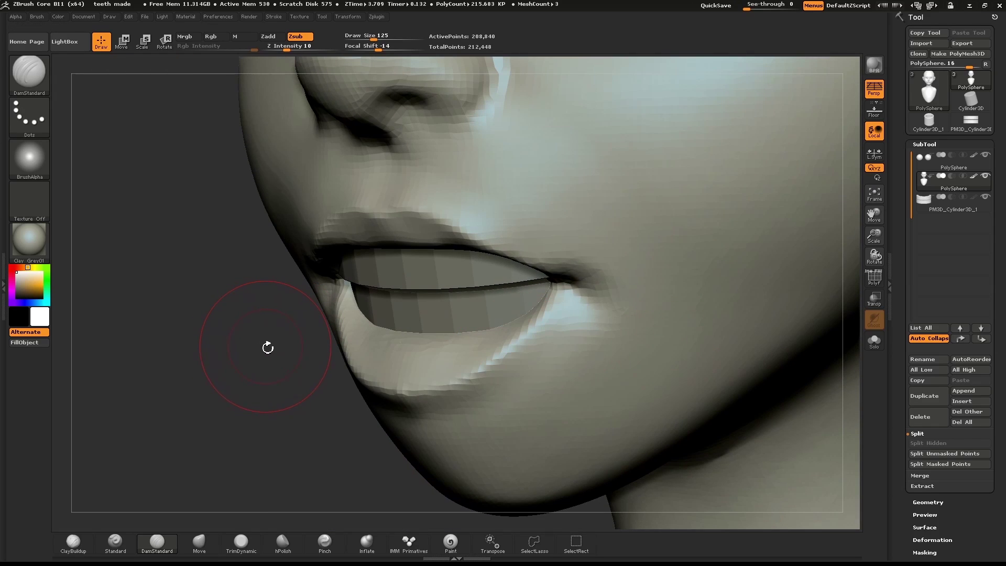
pyautogui.press('b')
pyautogui.press('i')
pyautogui.click(414, 372)
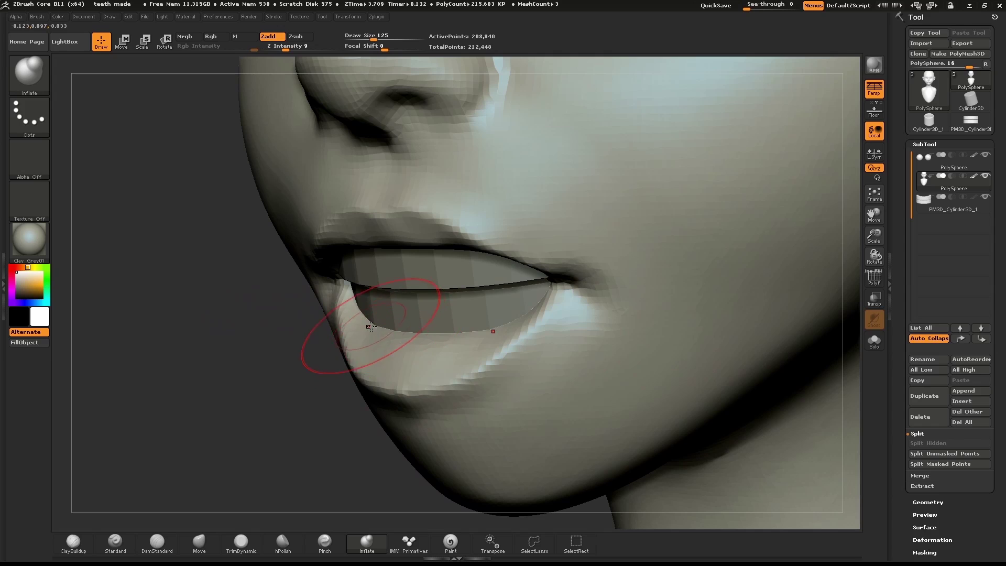
pyautogui.moveTo(368, 335)
pyautogui.mouseDown()
pyautogui.moveTo(426, 354)
pyautogui.moveTo(468, 342)
pyautogui.mouseUp()
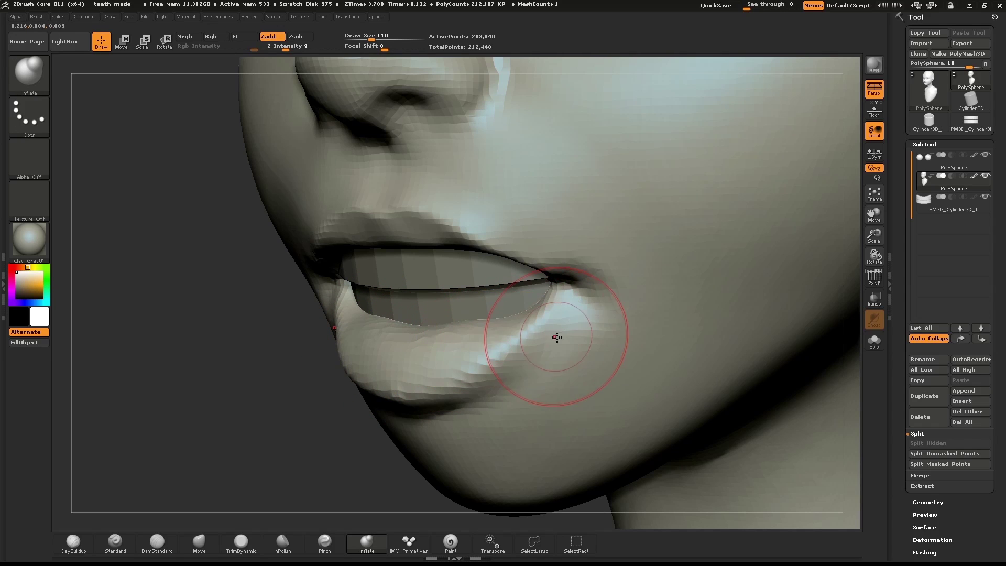
pyautogui.keyDown('shift'); pyautogui.moveTo(570, 320); pyautogui.dragTo(548, 357); pyautogui.keyUp('shift')
# Step: Build up the upper lip with the Inflate brush at draw size 135
pyautogui.press(']')
pyautogui.press(']')
pyautogui.moveTo(236, 319); pyautogui.dragTo(298, 278)
pyautogui.moveTo(395, 268)
pyautogui.mouseDown()
pyautogui.moveTo(449, 257)
pyautogui.moveTo(518, 275)
pyautogui.mouseUp()
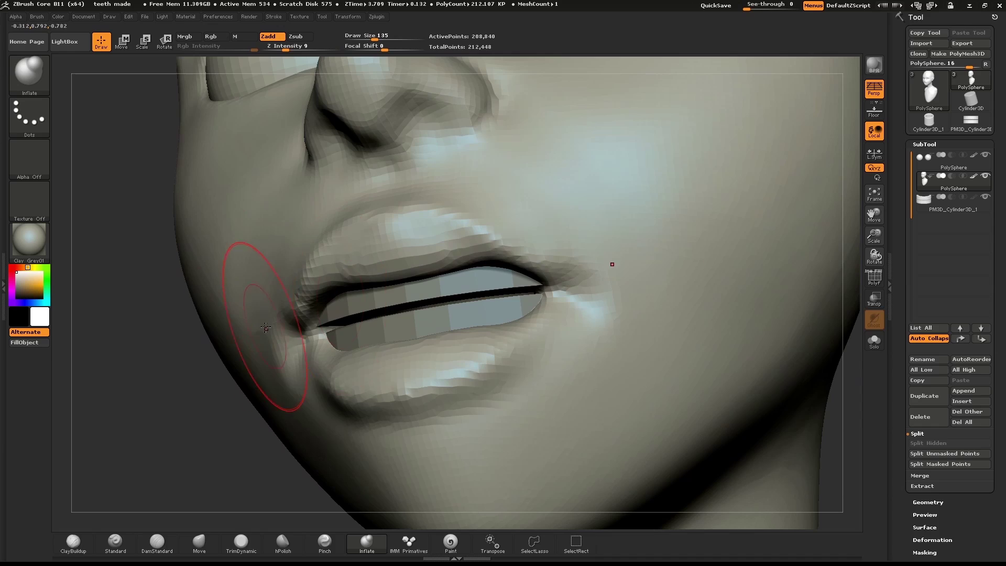
# Step: Reshape the upper lip's contour and cupid's bow in the front view with the Move brush
pyautogui.moveTo(142, 388)
pyautogui.mouseDown()
pyautogui.moveTo(209, 404)
pyautogui.moveTo(220, 395)
pyautogui.mouseUp()
pyautogui.press('s')
pyautogui.moveTo(439, 264); pyautogui.dragTo(482, 266)
pyautogui.press('b')
pyautogui.press('m')
pyautogui.press('v')
pyautogui.press('s')
pyautogui.moveTo(483, 259); pyautogui.dragTo(483, 251)
pyautogui.press('s')
pyautogui.moveTo(419, 209); pyautogui.dragTo(404, 212)
# Step: Adjust the lower lip's bottom contour with the Move brush
pyautogui.press('s')
pyautogui.moveTo(472, 381); pyautogui.dragTo(483, 381)
pyautogui.moveTo(421, 408)
pyautogui.mouseDown()
pyautogui.moveTo(420, 391)
pyautogui.moveTo(374, 376)
pyautogui.moveTo(367, 387)
pyautogui.mouseUp()
pyautogui.press('s')
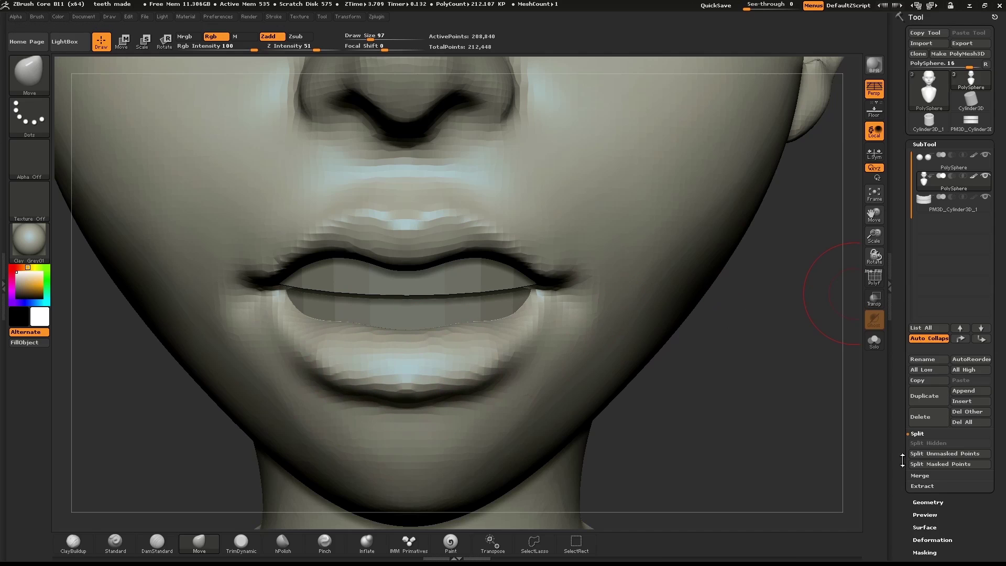
# Step: Re-DynaMesh the head at resolution 200 and smooth the area around the lips
pyautogui.click(928, 502)
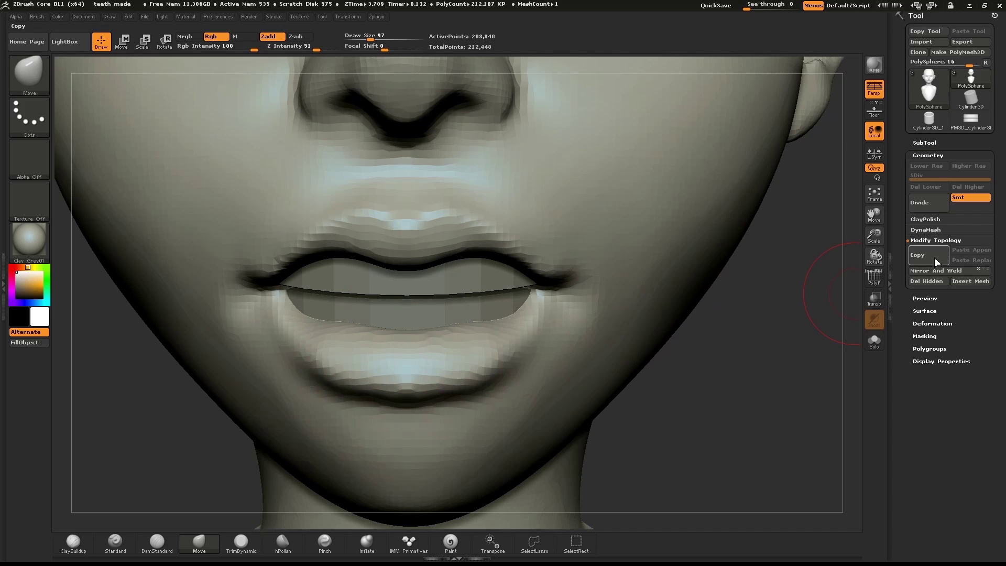
pyautogui.click(926, 231)
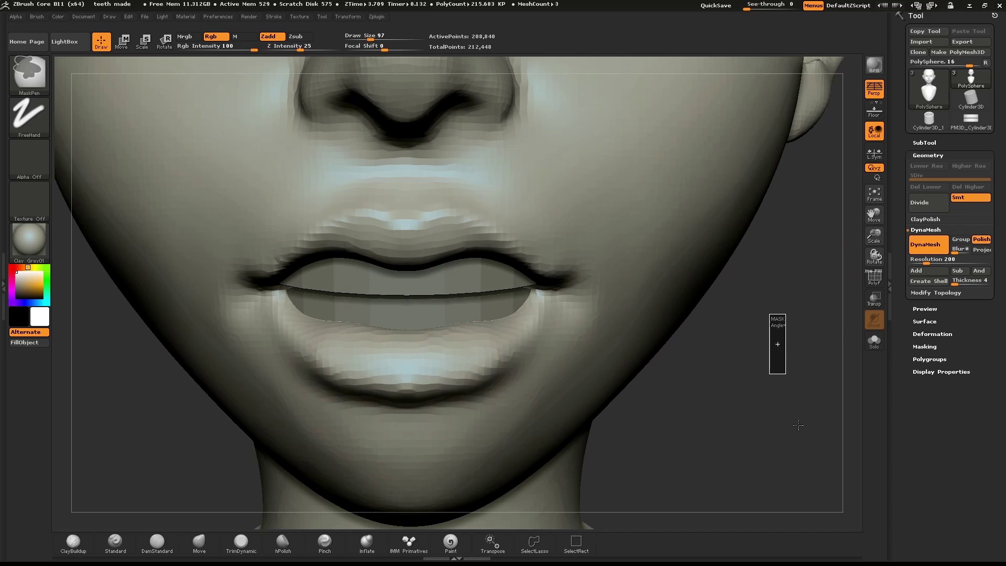
pyautogui.press('shift')
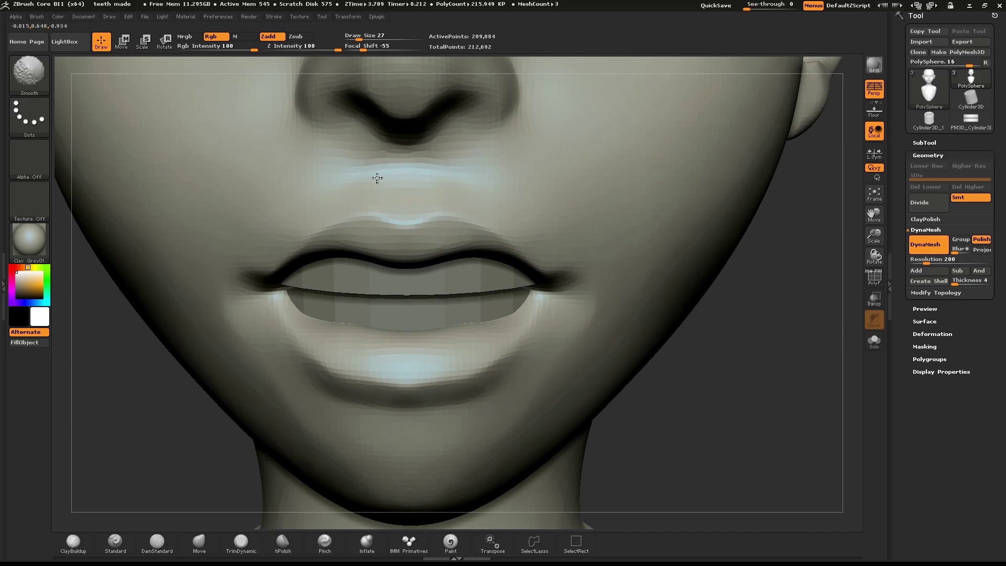
# Step: Pull the chin forward and down and deepen the hollow below the lower lip in the side view with the Move Topological brush
pyautogui.moveTo(777, 279)
pyautogui.mouseDown()
pyautogui.moveTo(618, 293)
pyautogui.moveTo(484, 272)
pyautogui.mouseUp()
pyautogui.press('s')
pyautogui.moveTo(355, 309); pyautogui.dragTo(372, 306)
pyautogui.moveTo(372, 309)
pyautogui.keyDown('alt'); pyautogui.mouseDown()
pyautogui.moveTo(383, 335)
pyautogui.moveTo(340, 339)
pyautogui.mouseUp(); pyautogui.keyUp('alt')
pyautogui.press('s')
pyautogui.moveTo(489, 382); pyautogui.dragTo(506, 382)
pyautogui.press('b')
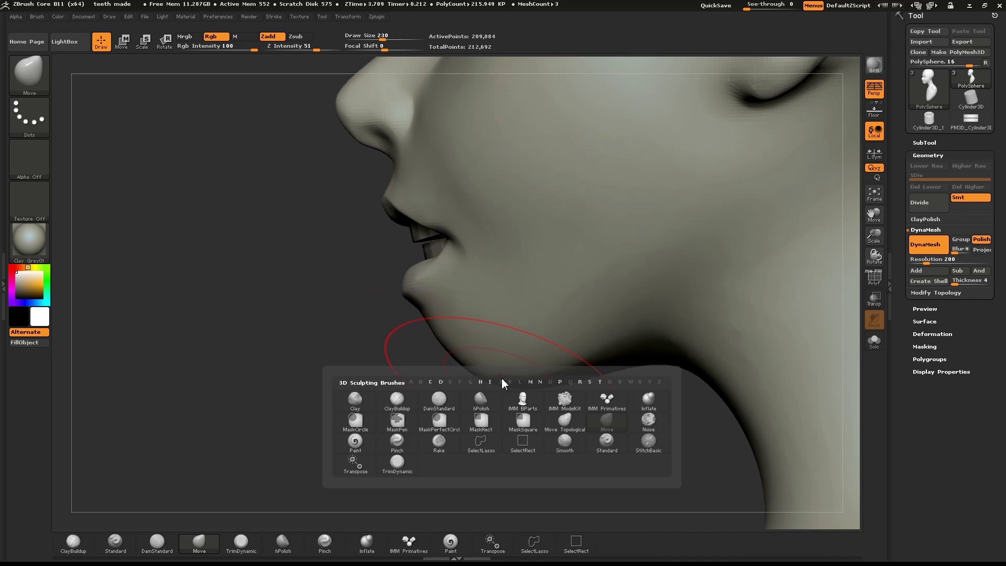
pyautogui.press('m')
pyautogui.click(574, 427)
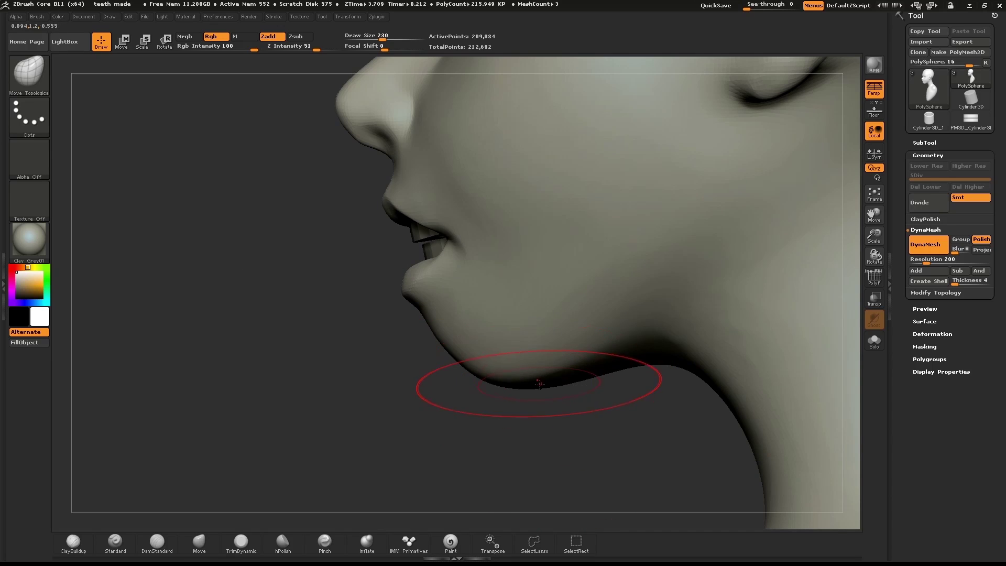
pyautogui.hotkey('ctrl', 'z')
pyautogui.press('s')
pyautogui.moveTo(511, 407)
pyautogui.mouseDown()
pyautogui.moveTo(513, 396)
pyautogui.moveTo(506, 401)
pyautogui.mouseUp()
pyautogui.press('s')
pyautogui.moveTo(438, 340); pyautogui.dragTo(420, 341)
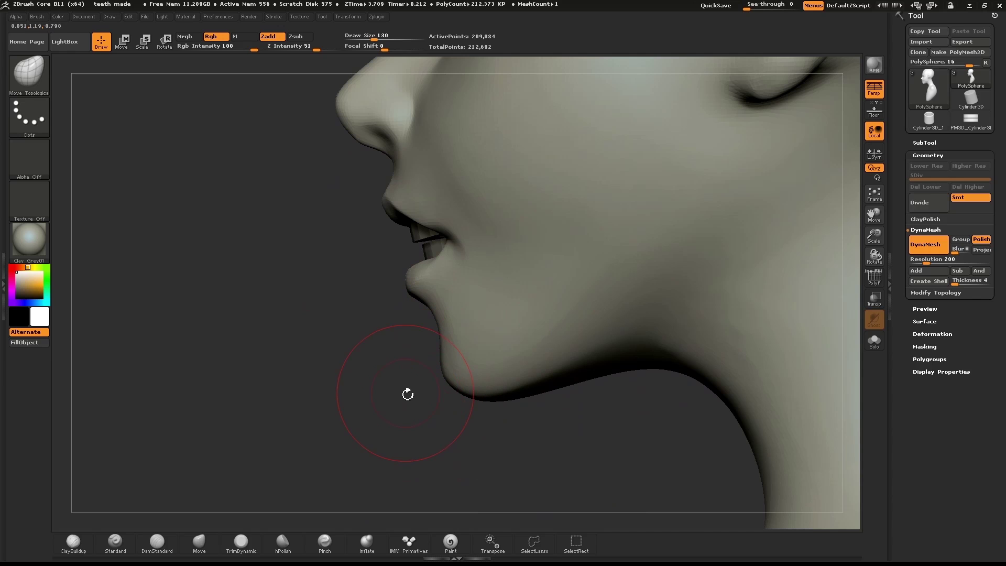
# Step: Adjust the mouth corners and bring the lips closer together in the front view with the Move brush at draw size 223
pyautogui.moveTo(395, 398); pyautogui.dragTo(427, 404)
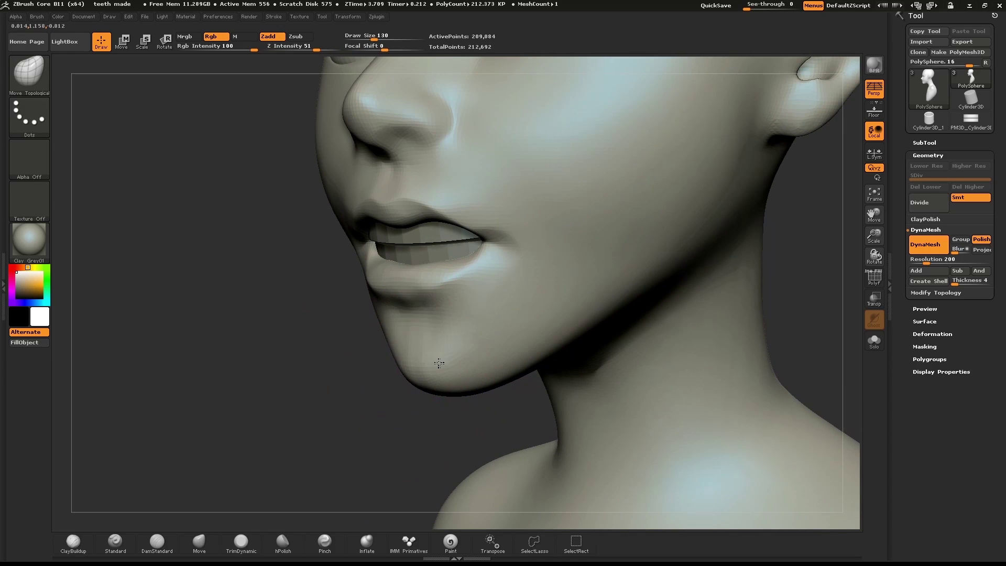
pyautogui.moveTo(392, 385); pyautogui.dragTo(404, 334)
pyautogui.moveTo(665, 282)
pyautogui.keyDown('shift'); pyautogui.mouseDown()
pyautogui.moveTo(651, 272)
pyautogui.moveTo(695, 278)
pyautogui.moveTo(661, 328)
pyautogui.mouseUp(); pyautogui.keyUp('shift')
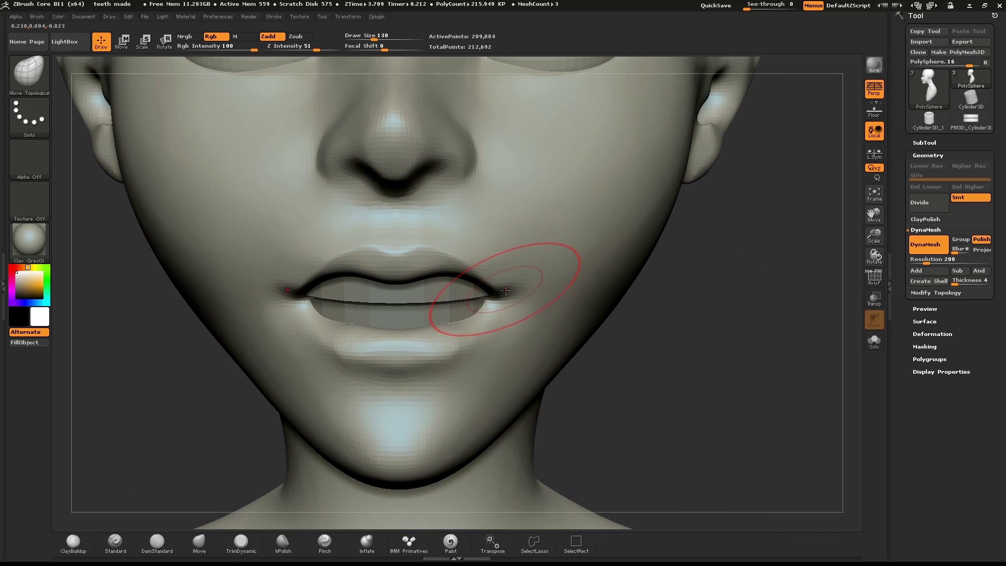
pyautogui.press('s')
pyautogui.moveTo(502, 290)
pyautogui.mouseDown()
pyautogui.moveTo(529, 291)
pyautogui.moveTo(502, 302)
pyautogui.mouseUp()
pyautogui.press('b')
pyautogui.press('m')
pyautogui.press('v')
pyautogui.press('s')
pyautogui.moveTo(491, 304); pyautogui.dragTo(483, 303)
pyautogui.moveTo(454, 360); pyautogui.dragTo(454, 351)
# Step: Try to fill out the lower cheek beside the mouth with the Inflate brush at draw size 237
pyautogui.press('b')
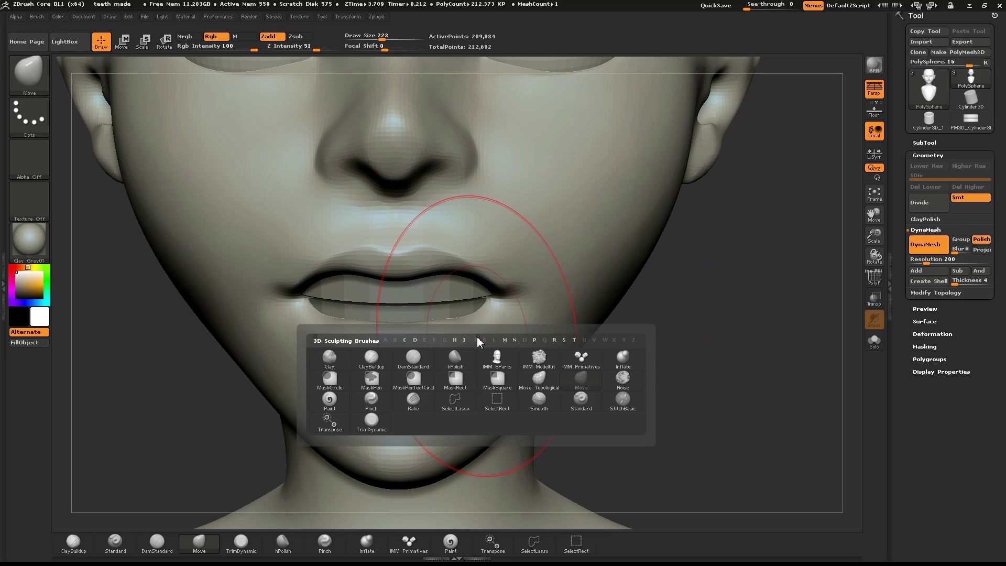
pyautogui.press('i')
pyautogui.click(624, 355)
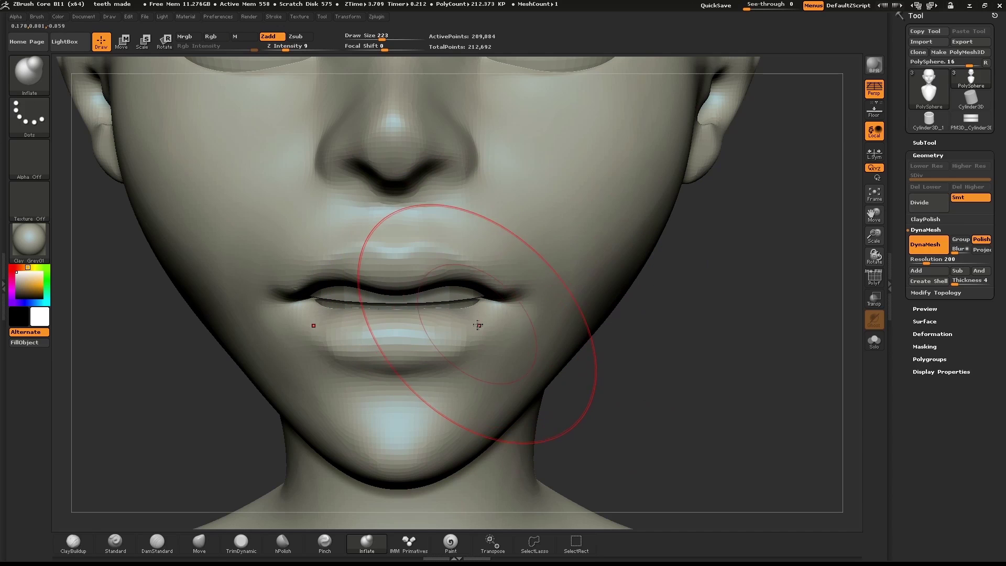
pyautogui.moveTo(494, 342); pyautogui.dragTo(633, 320, button='right')
pyautogui.press(']')
pyautogui.moveTo(550, 341); pyautogui.dragTo(422, 377, button='right')
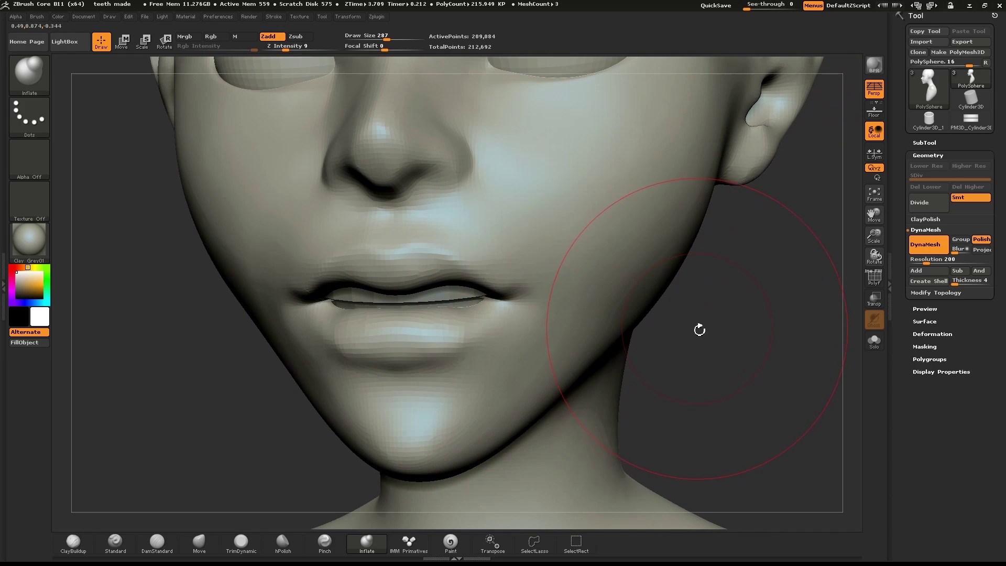
pyautogui.moveTo(700, 328); pyautogui.dragTo(681, 324, button='right')
pyautogui.press('b')
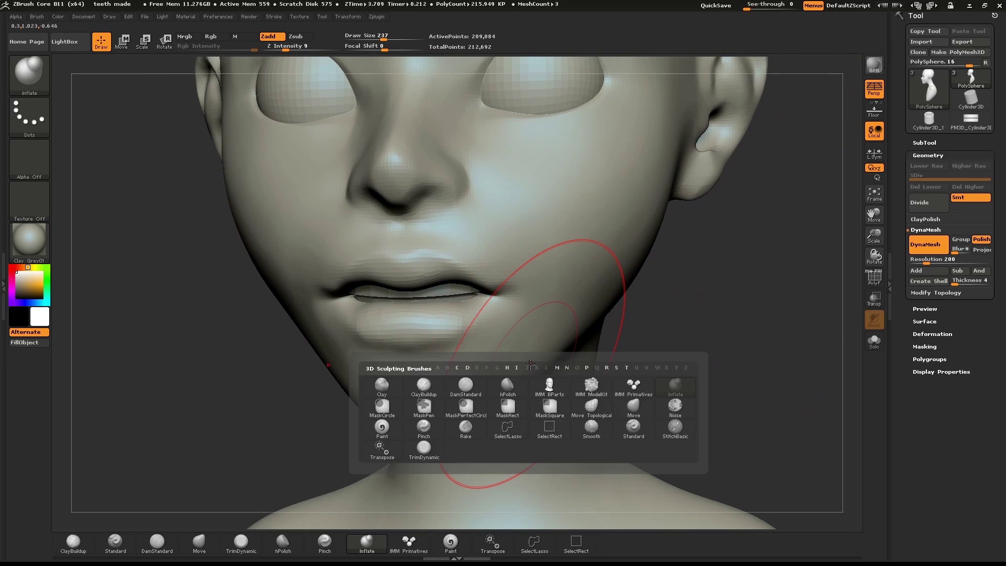
pyautogui.press('i')
pyautogui.click(673, 387)
pyautogui.moveTo(537, 348)
pyautogui.mouseDown()
pyautogui.moveTo(504, 403)
pyautogui.moveTo(548, 367)
pyautogui.mouseUp()
pyautogui.hotkey('ctrl', 'z')
# Step: Refine the chin and jawline with the Move brush at draw size 237, working from the front and three-quarter views
pyautogui.keyDown('shift'); pyautogui.moveTo(667, 345); pyautogui.dragTo(683, 344); pyautogui.keyUp('shift')
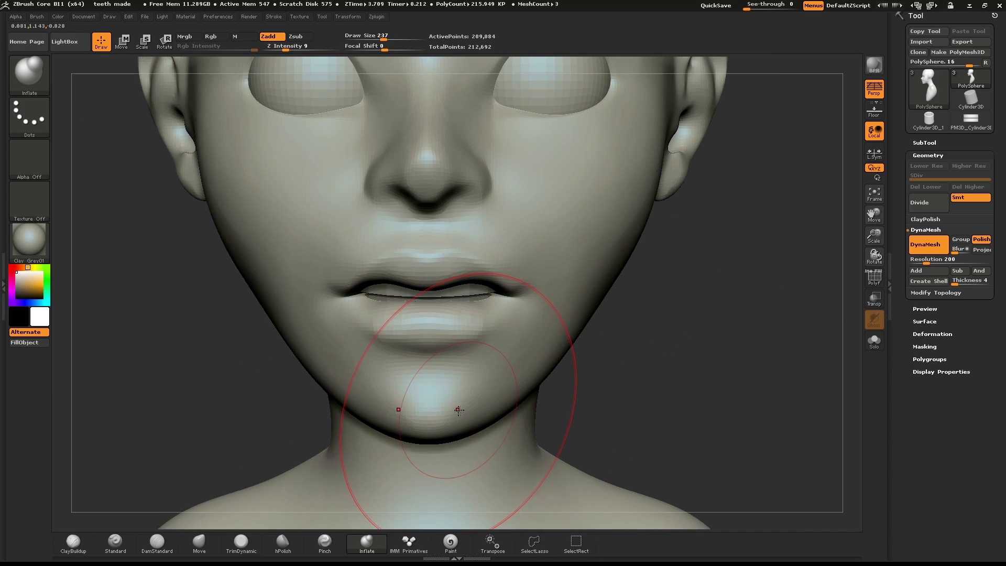
pyautogui.press('b')
pyautogui.press('m')
pyautogui.press('v')
pyautogui.moveTo(464, 419); pyautogui.dragTo(462, 412)
pyautogui.moveTo(647, 442); pyautogui.dragTo(509, 461)
pyautogui.moveTo(588, 367); pyautogui.dragTo(588, 377)
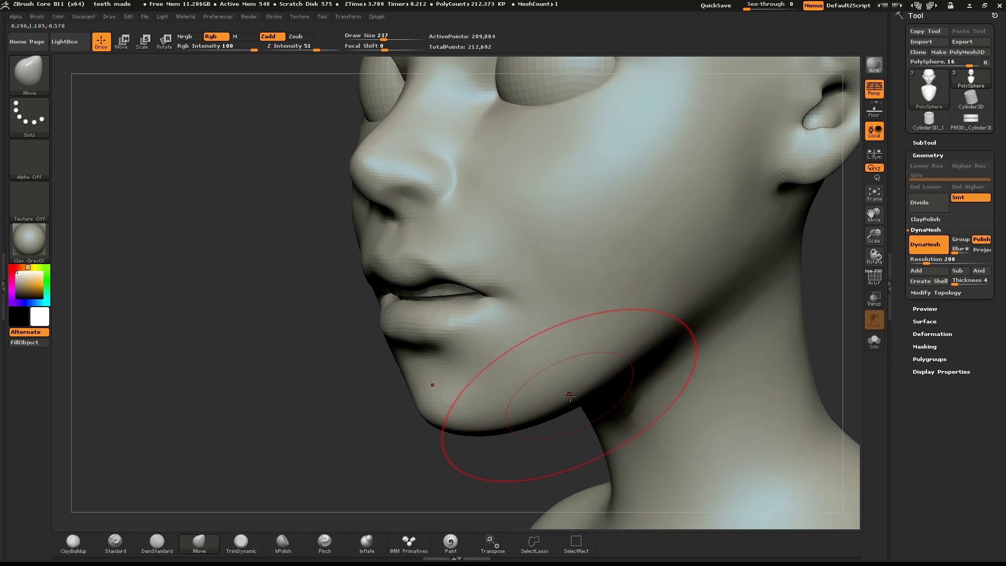
pyautogui.moveTo(252, 408); pyautogui.dragTo(467, 401)
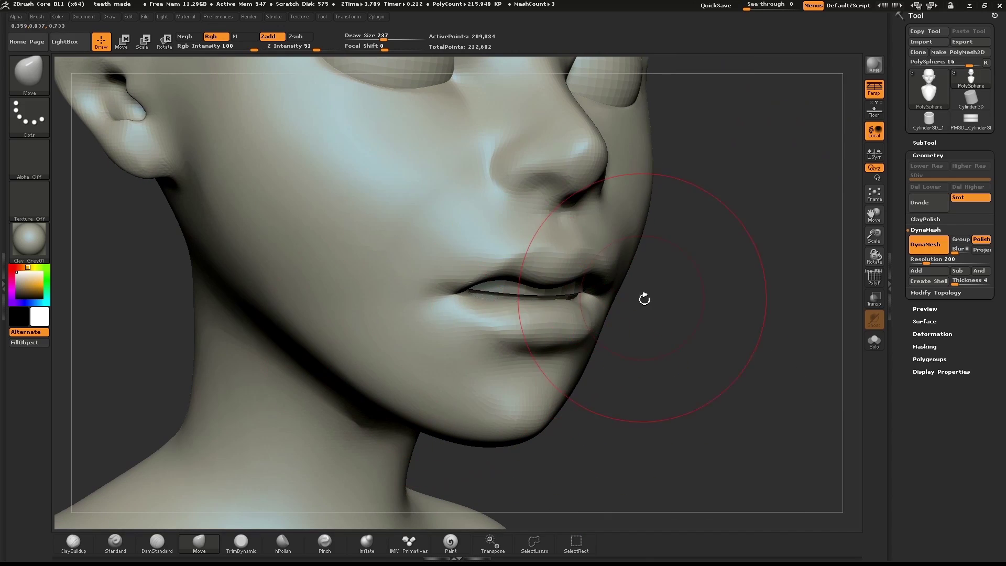
pyautogui.moveTo(650, 297)
pyautogui.mouseDown()
pyautogui.moveTo(662, 299)
pyautogui.moveTo(630, 302)
pyautogui.mouseUp()
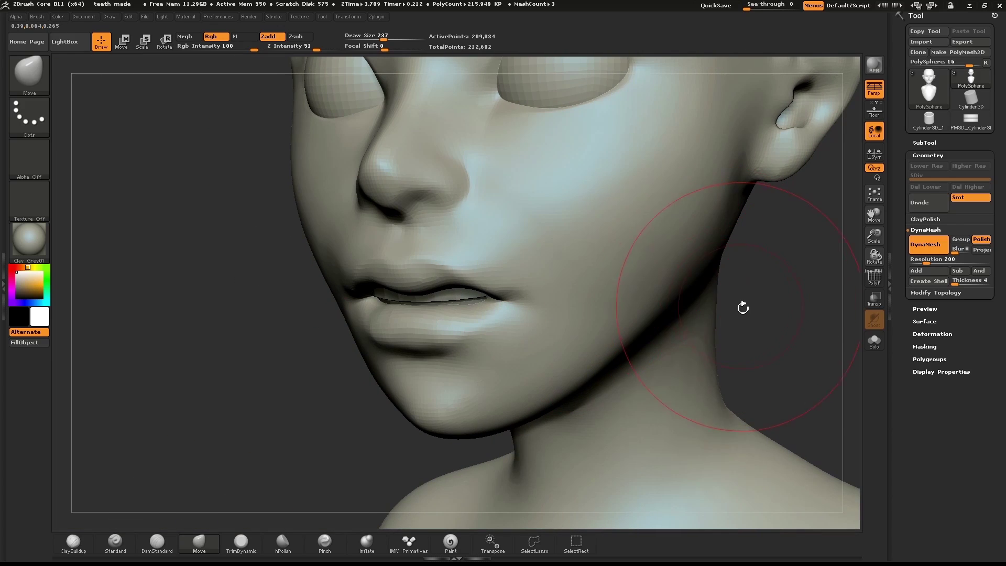
# Step: Carve the cupid's bow into the middle of the upper lip border with the DamStandard brush at draw size 46
pyautogui.moveTo(747, 307)
pyautogui.keyDown('alt'); pyautogui.mouseDown()
pyautogui.moveTo(728, 257)
pyautogui.moveTo(654, 287)
pyautogui.moveTo(700, 298)
pyautogui.moveTo(671, 300)
pyautogui.moveTo(676, 370)
pyautogui.moveTo(685, 368)
pyautogui.mouseUp(); pyautogui.keyUp('alt')
pyautogui.moveTo(644, 332)
pyautogui.keyDown('alt'); pyautogui.mouseDown()
pyautogui.moveTo(618, 311)
pyautogui.moveTo(822, 374)
pyautogui.mouseUp(); pyautogui.keyUp('alt')
pyautogui.press('s')
pyautogui.moveTo(589, 302); pyautogui.dragTo(572, 301)
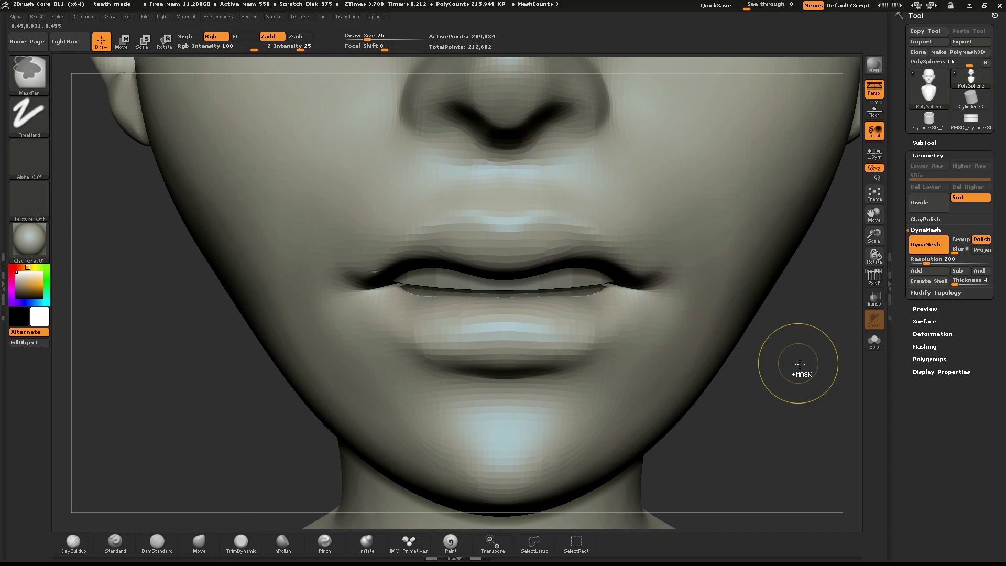
pyautogui.keyDown('alt'); pyautogui.moveTo(804, 365); pyautogui.dragTo(716, 367); pyautogui.keyUp('alt')
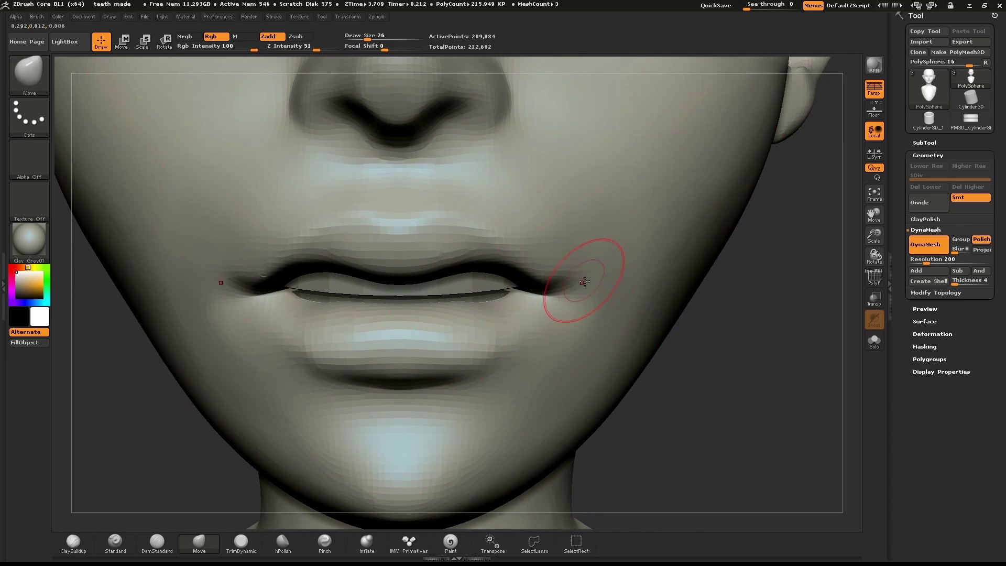
pyautogui.press('b')
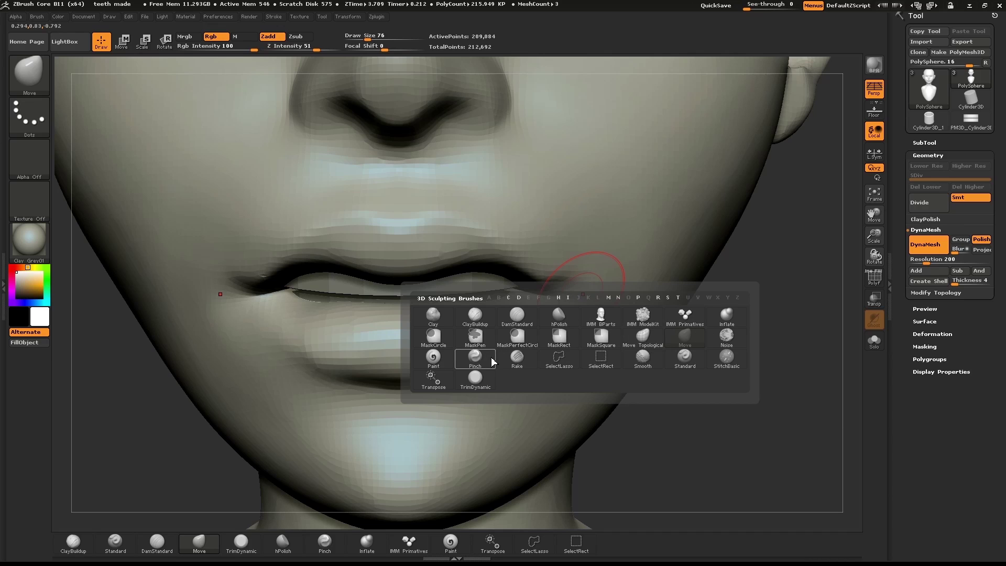
pyautogui.press('d')
pyautogui.press('s')
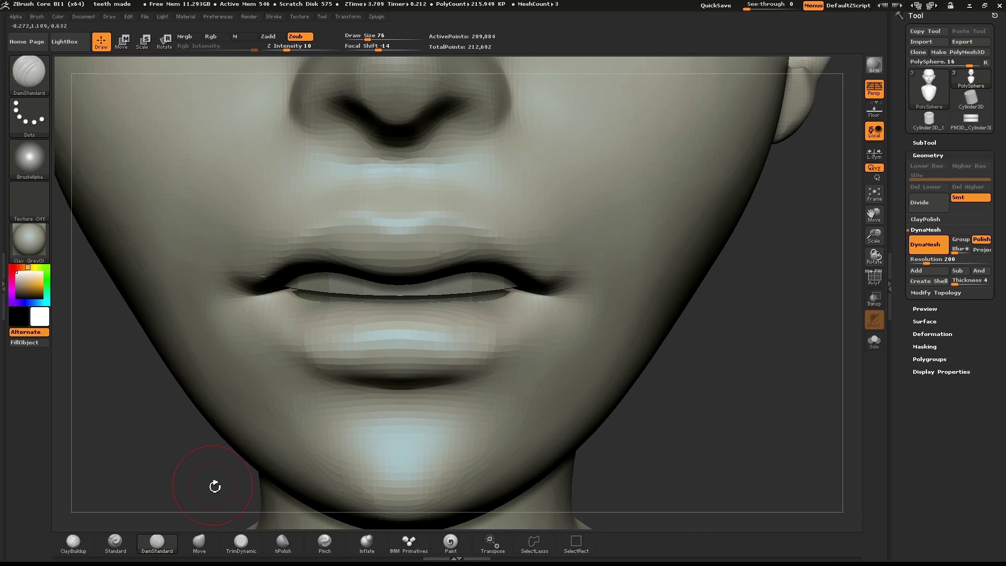
pyautogui.press('[')
pyautogui.press('[')
pyautogui.press('[')
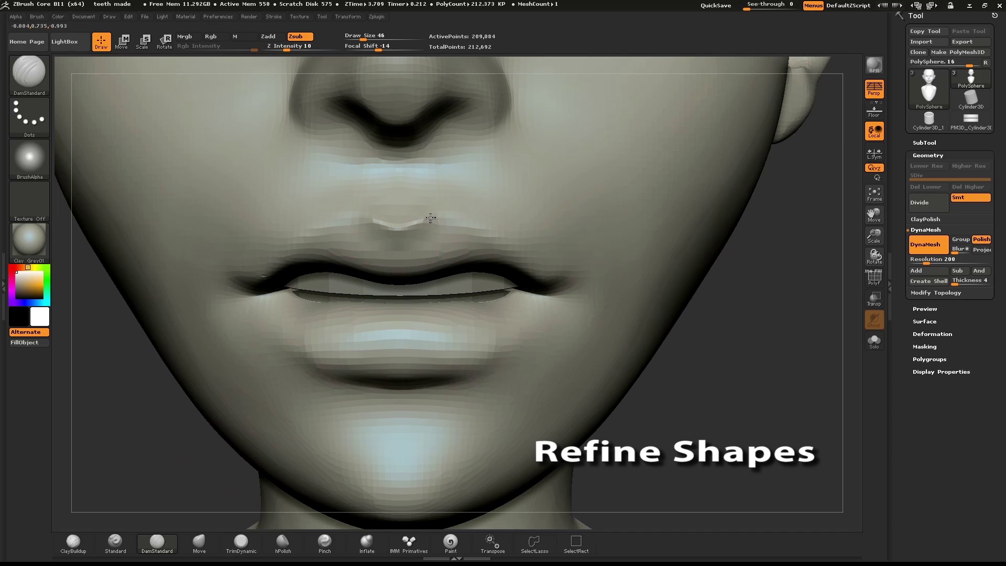
# Step: Carve the upper lip border outward to the mouth corners with the DamStandard brush at draw size 69 and smooth it
pyautogui.press(']')
pyautogui.press(']')
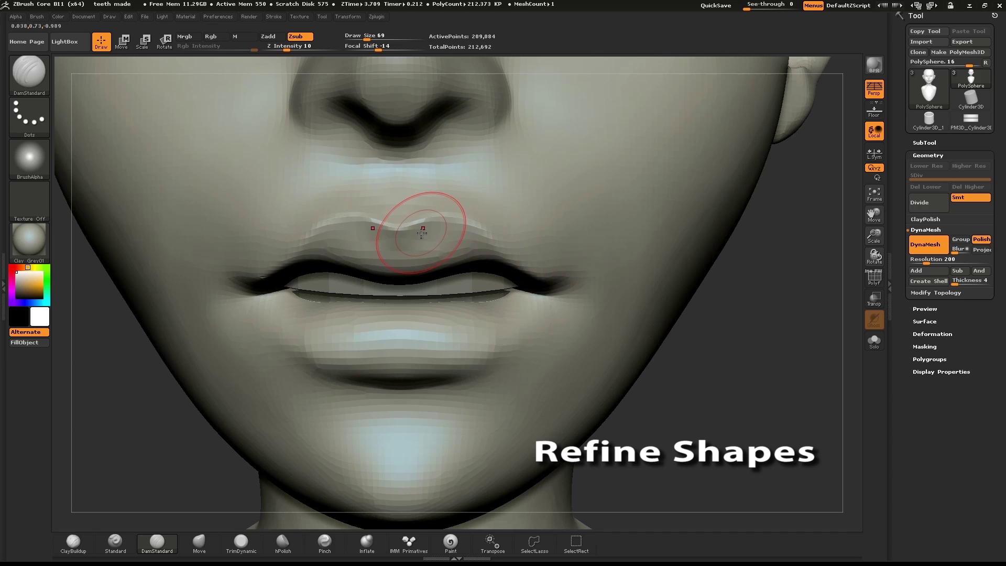
pyautogui.moveTo(423, 234); pyautogui.dragTo(426, 225)
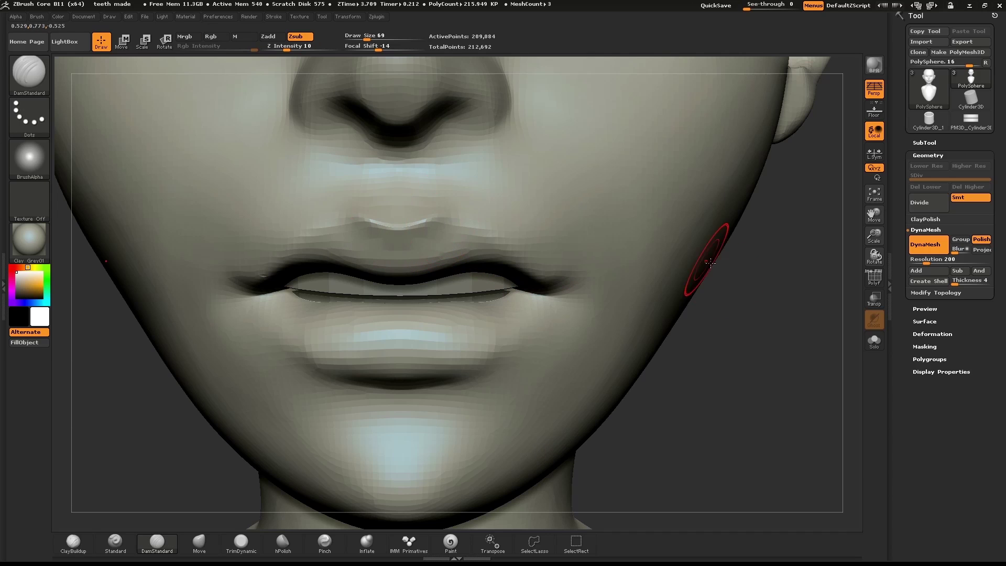
pyautogui.moveTo(725, 280); pyautogui.dragTo(651, 281)
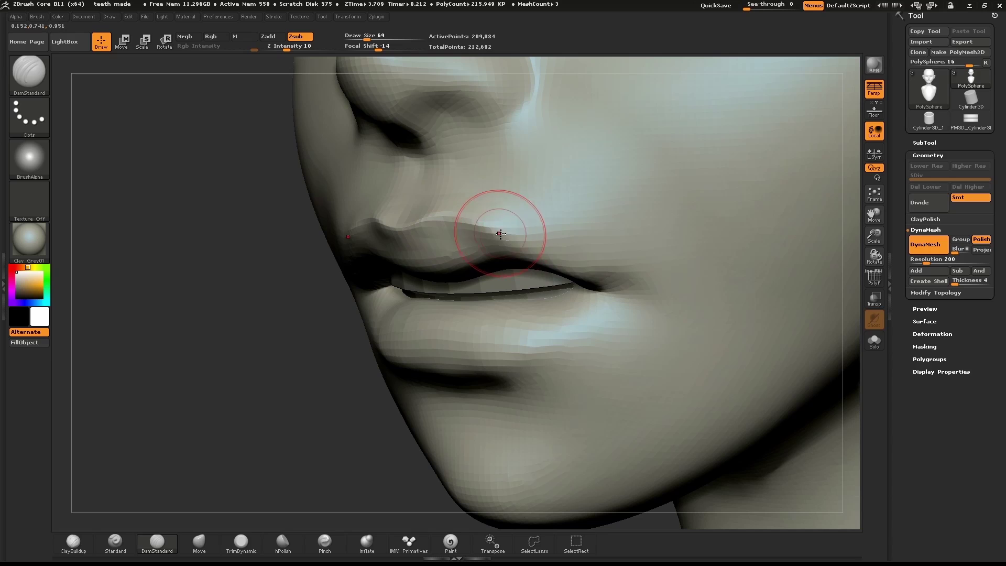
pyautogui.keyDown('shift'); pyautogui.moveTo(485, 242); pyautogui.dragTo(558, 268); pyautogui.keyUp('shift')
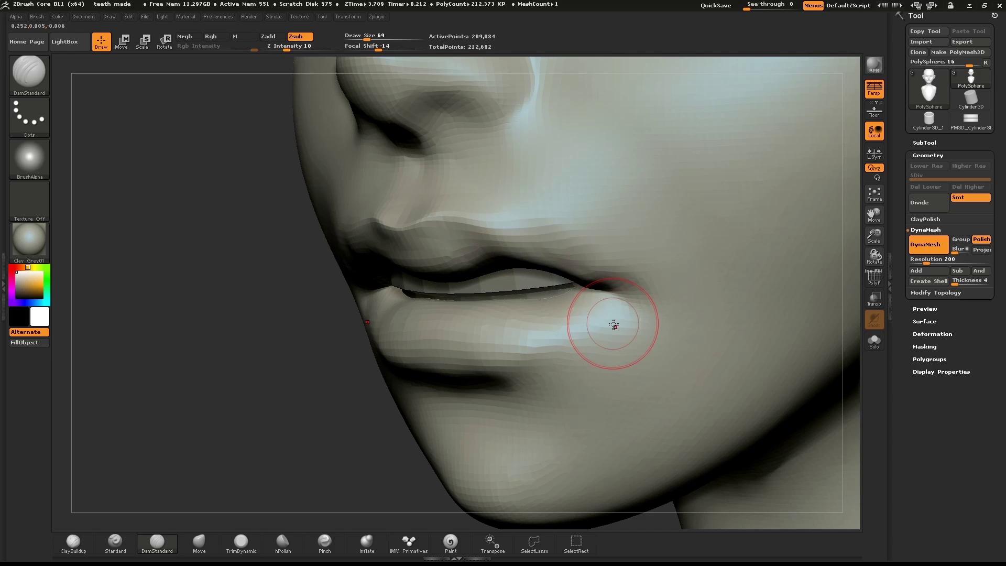
pyautogui.press('shift')
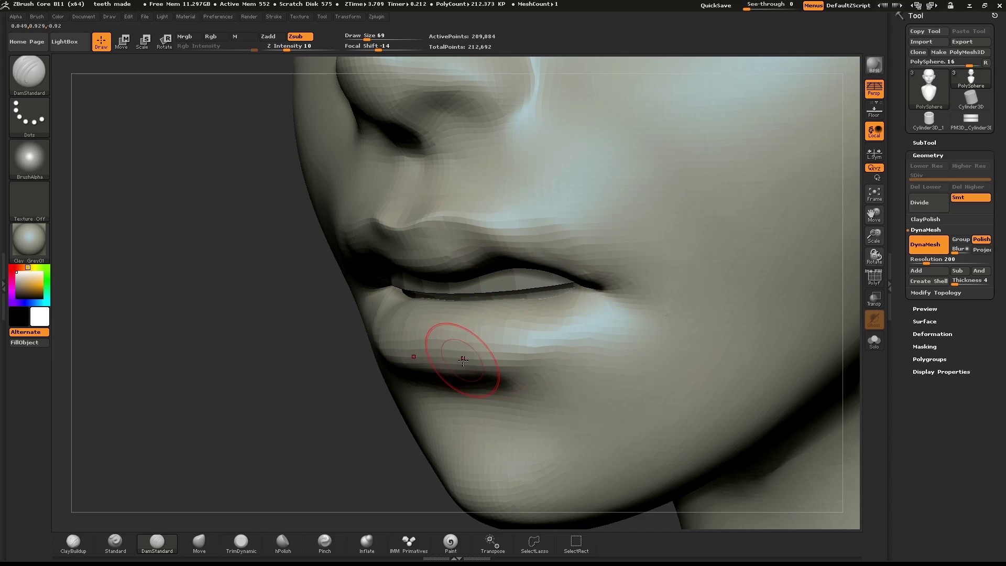
# Step: Define the lower lip's bottom edge with DamStandard strokes at draw size 69 and soften its outer end
pyautogui.moveTo(440, 371)
pyautogui.mouseDown()
pyautogui.moveTo(531, 354)
pyautogui.moveTo(567, 329)
pyautogui.moveTo(479, 378)
pyautogui.moveTo(519, 367)
pyautogui.mouseUp()
pyautogui.moveTo(278, 414); pyautogui.dragTo(385, 398)
pyautogui.moveTo(458, 373)
pyautogui.mouseDown()
pyautogui.moveTo(471, 359)
pyautogui.moveTo(521, 354)
pyautogui.moveTo(543, 335)
pyautogui.moveTo(459, 383)
pyautogui.moveTo(504, 375)
pyautogui.mouseUp()
pyautogui.keyDown('shift'); pyautogui.moveTo(545, 348); pyautogui.dragTo(528, 369); pyautogui.keyUp('shift')
pyautogui.moveTo(453, 430)
pyautogui.mouseDown()
pyautogui.moveTo(535, 441)
pyautogui.moveTo(477, 423)
pyautogui.moveTo(535, 440)
pyautogui.moveTo(537, 409)
pyautogui.mouseUp()
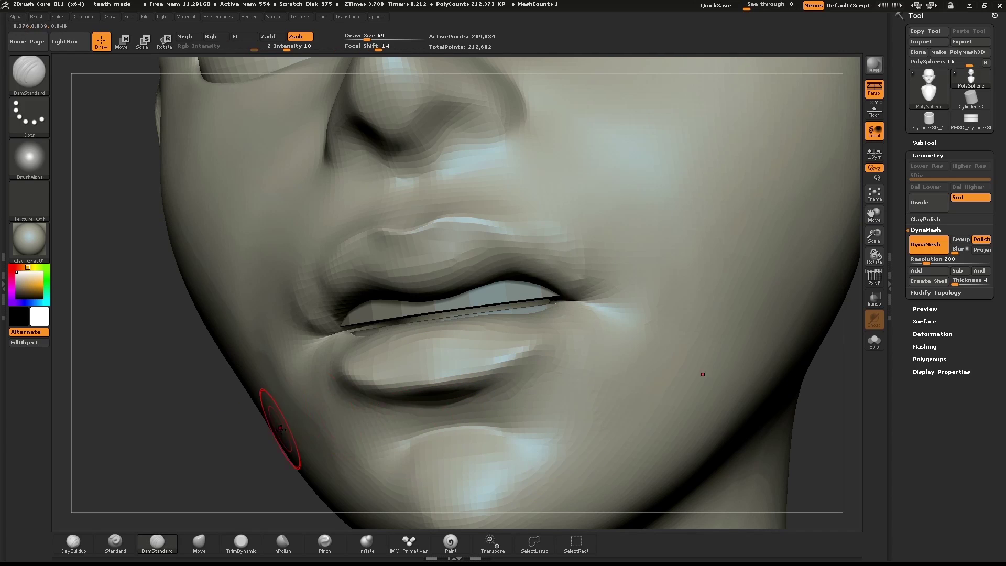
# Step: Remesh the head with DynaMesh at resolution 200
pyautogui.keyDown('shift'); pyautogui.moveTo(253, 438); pyautogui.dragTo(750, 372); pyautogui.keyUp('shift')
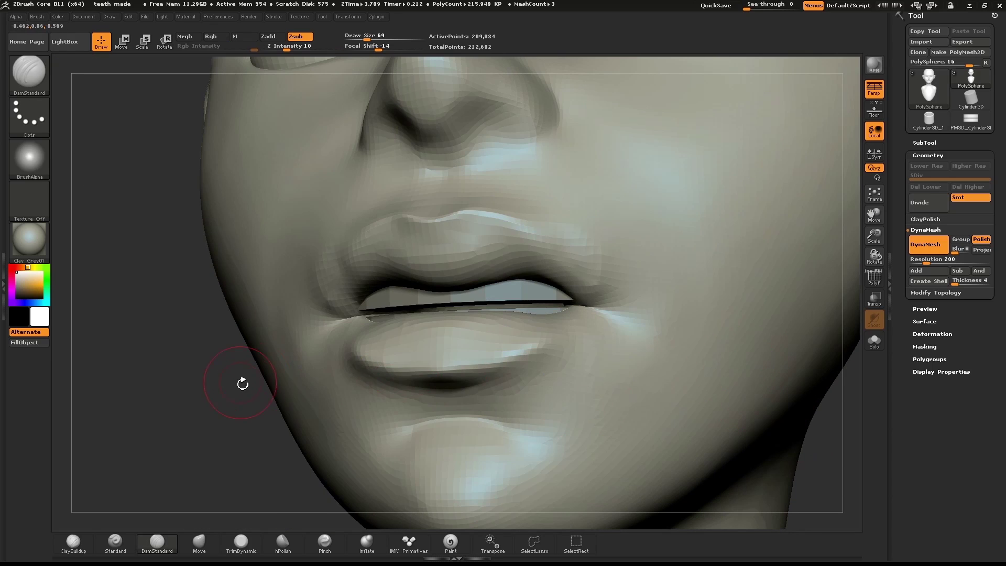
pyautogui.moveTo(238, 389)
pyautogui.keyDown('alt'); pyautogui.mouseDown()
pyautogui.moveTo(204, 366)
pyautogui.moveTo(171, 370)
pyautogui.moveTo(512, 352)
pyautogui.mouseUp(); pyautogui.keyUp('alt')
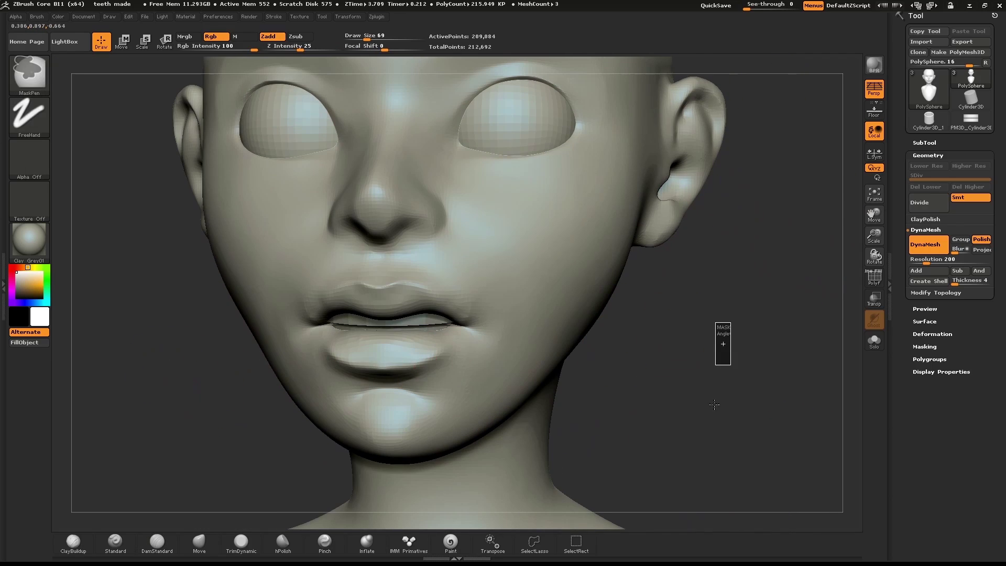
pyautogui.moveTo(677, 336); pyautogui.dragTo(691, 393)
# Step: Carve creases past the mouth corners, curving down beside the lower lip, with the DamStandard brush at draw size 69
pyautogui.moveTo(412, 225)
pyautogui.mouseDown()
pyautogui.moveTo(448, 237)
pyautogui.moveTo(438, 236)
pyautogui.mouseUp()
pyautogui.hotkey('ctrl', 'z')
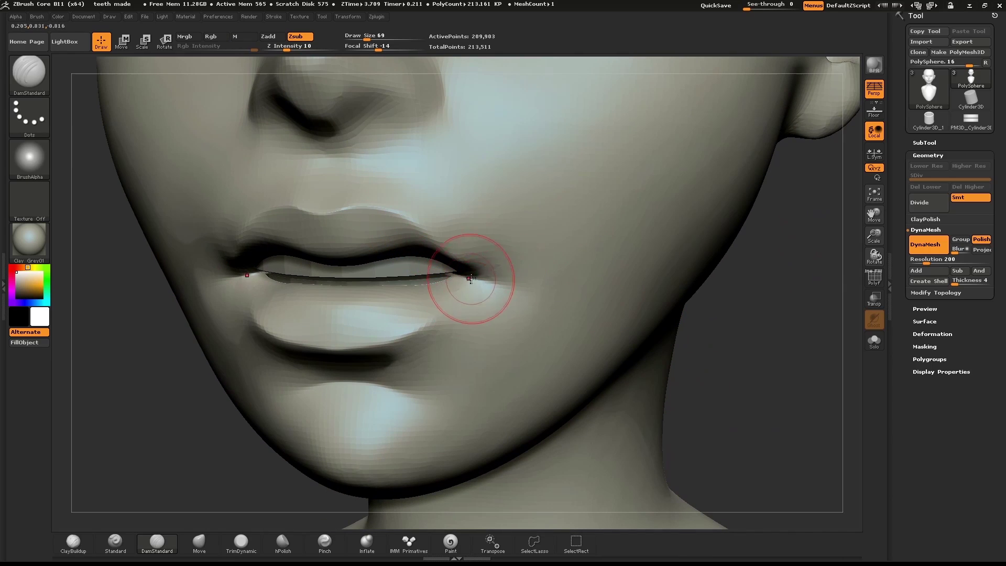
pyautogui.moveTo(491, 257); pyautogui.dragTo(508, 324)
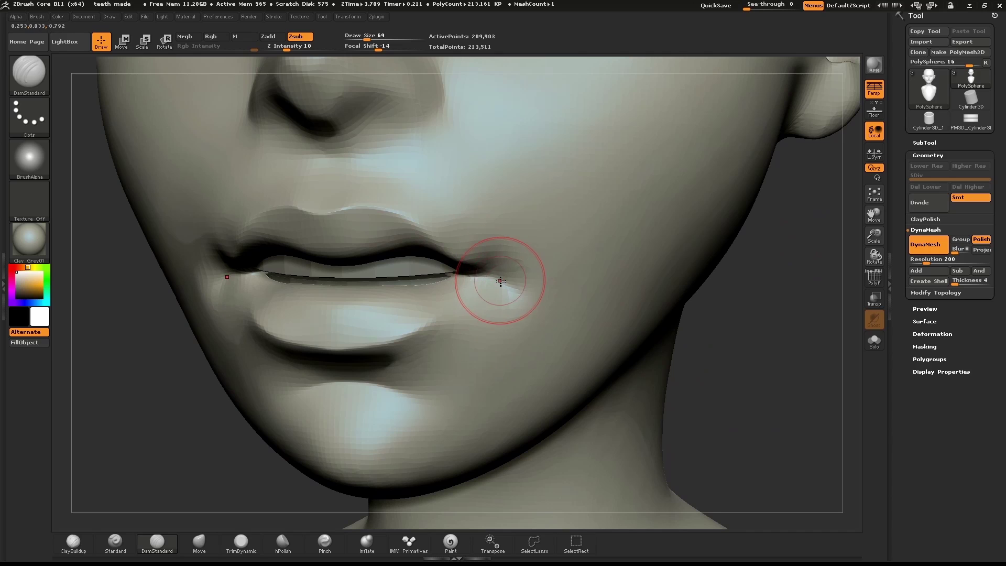
pyautogui.moveTo(497, 280); pyautogui.dragTo(494, 320)
# Step: Fill out the cheek around the mouth corners with the Inflate brush at draw size 135
pyautogui.press('s')
pyautogui.click(486, 339)
pyautogui.press('b')
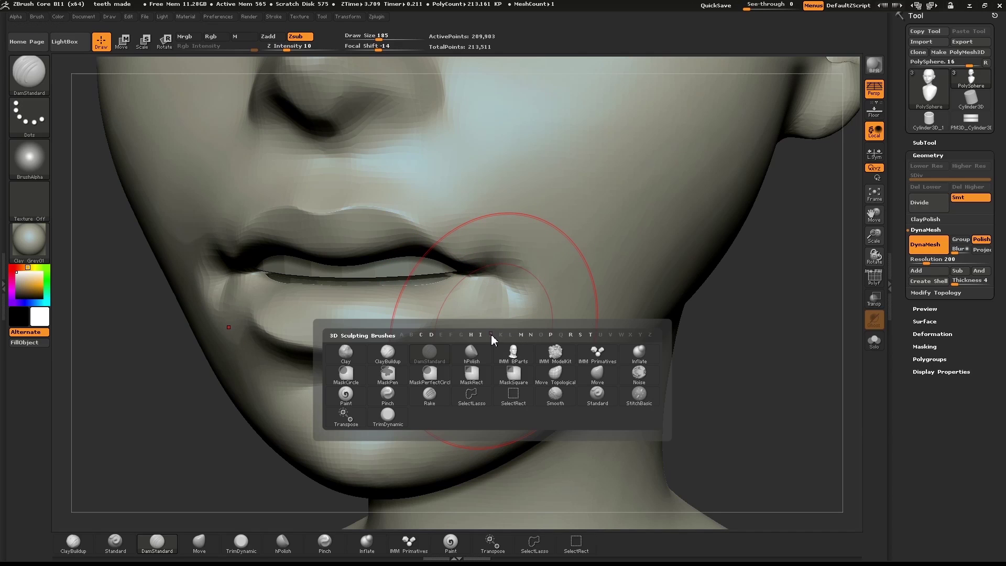
pyautogui.press('i')
pyautogui.press('n')
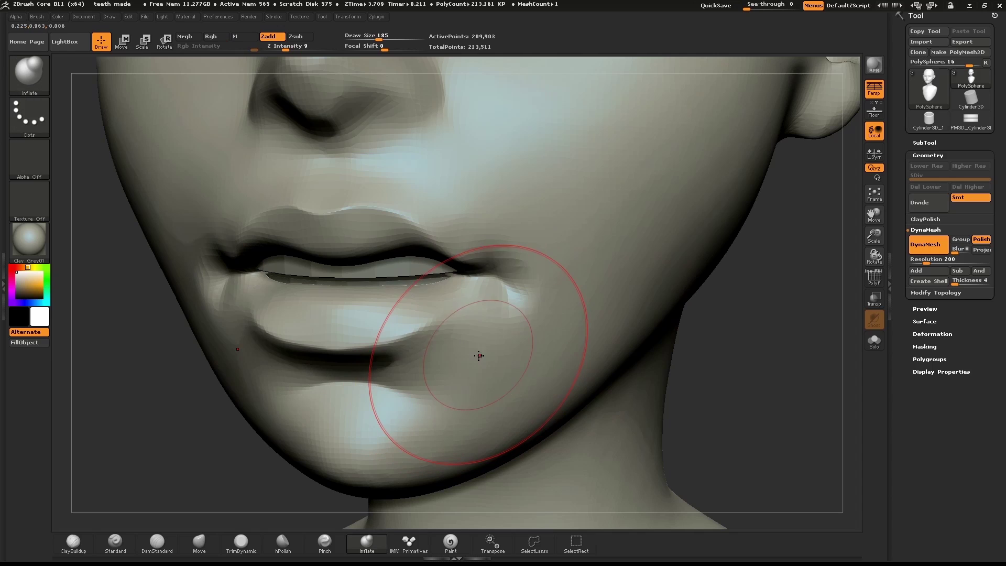
pyautogui.press('s')
pyautogui.click(474, 353)
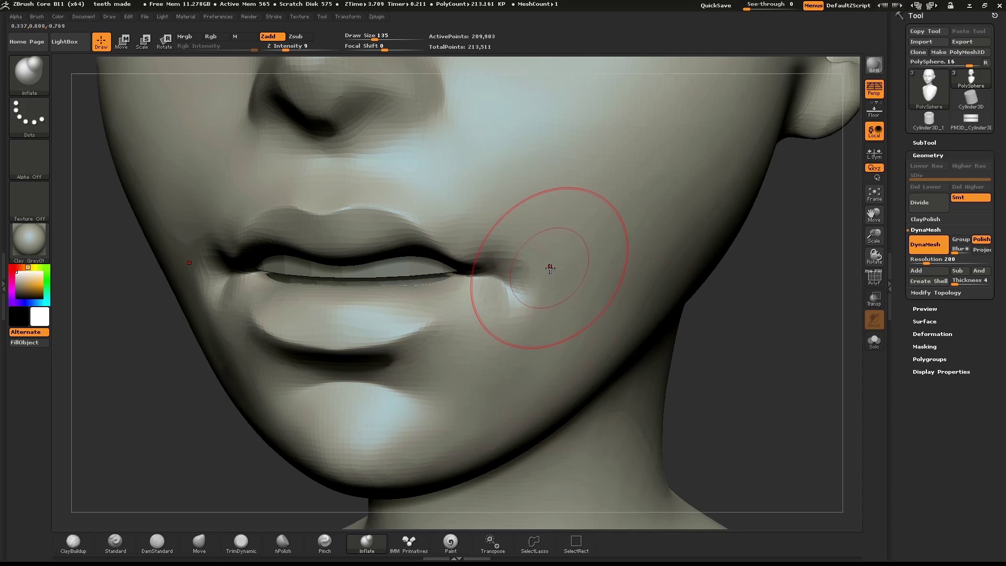
pyautogui.moveTo(530, 239); pyautogui.dragTo(527, 296)
pyautogui.moveTo(538, 257)
pyautogui.mouseDown()
pyautogui.moveTo(535, 320)
pyautogui.moveTo(558, 314)
pyautogui.moveTo(501, 227)
pyautogui.moveTo(533, 236)
pyautogui.mouseUp()
pyautogui.moveTo(809, 261); pyautogui.dragTo(706, 270)
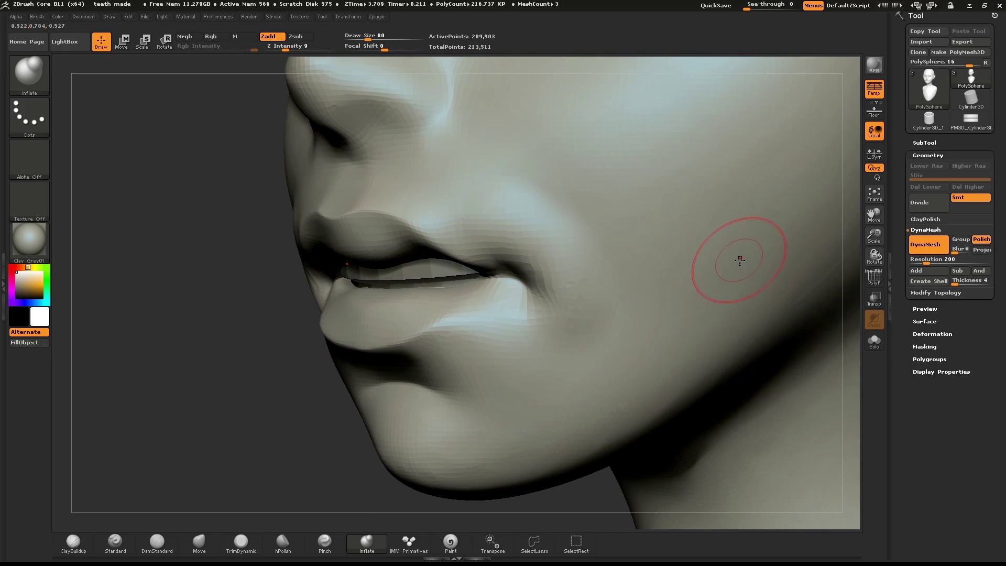
pyautogui.moveTo(225, 391)
pyautogui.keyDown('alt'); pyautogui.mouseDown()
pyautogui.moveTo(222, 366)
pyautogui.moveTo(252, 377)
pyautogui.moveTo(210, 377)
pyautogui.moveTo(277, 375)
pyautogui.mouseUp(); pyautogui.keyUp('alt')
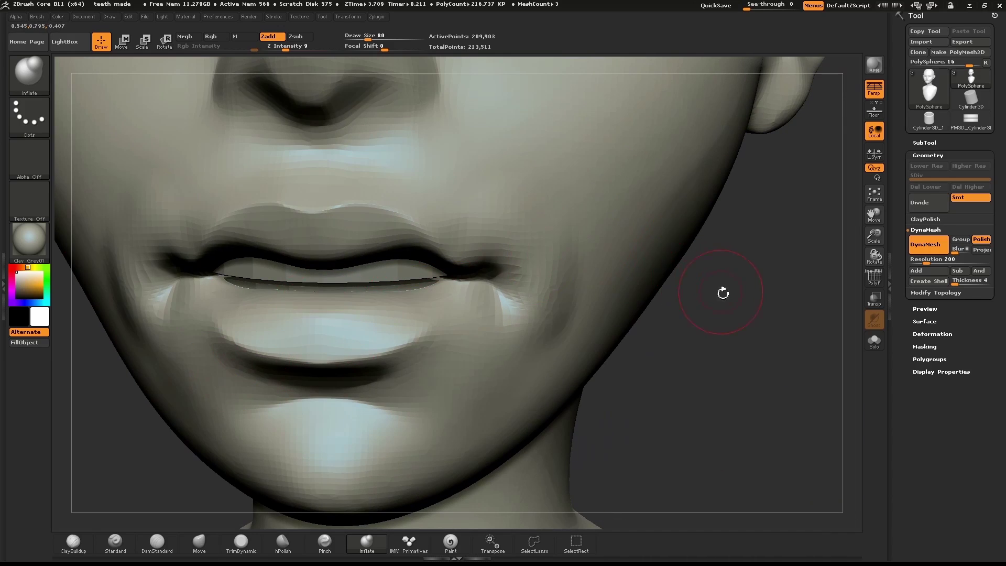
pyautogui.moveTo(723, 292); pyautogui.dragTo(623, 278)
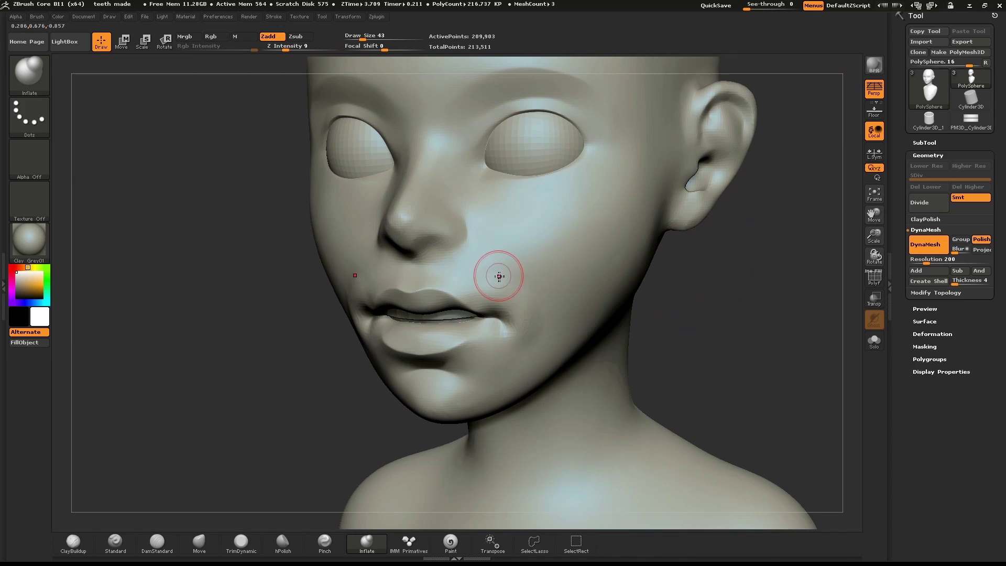
# Step: Add soft volume to the lower cheek beside the mouth with the Inflate brush at draw size 198
pyautogui.press('shift')
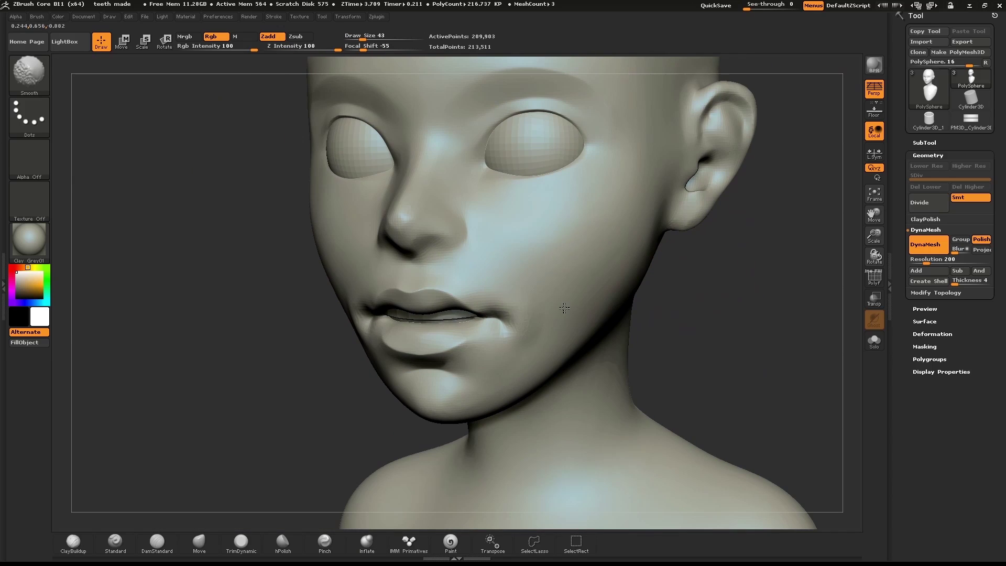
pyautogui.moveTo(756, 263); pyautogui.dragTo(613, 282)
pyautogui.press('b')
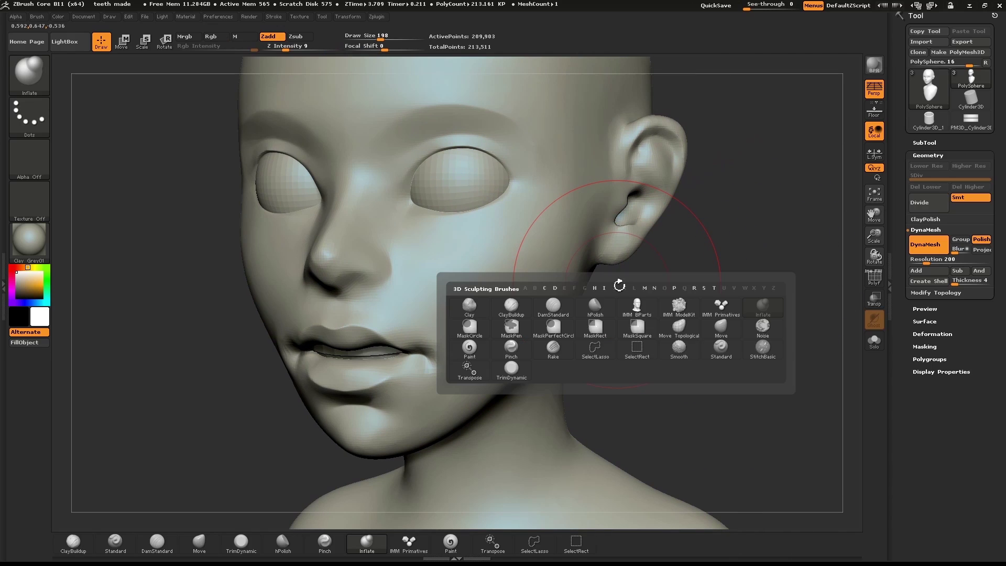
pyautogui.press('i')
pyautogui.click(765, 311)
pyautogui.moveTo(528, 281); pyautogui.dragTo(514, 296)
pyautogui.hotkey('ctrl', 'z')
pyautogui.moveTo(489, 349); pyautogui.dragTo(484, 358)
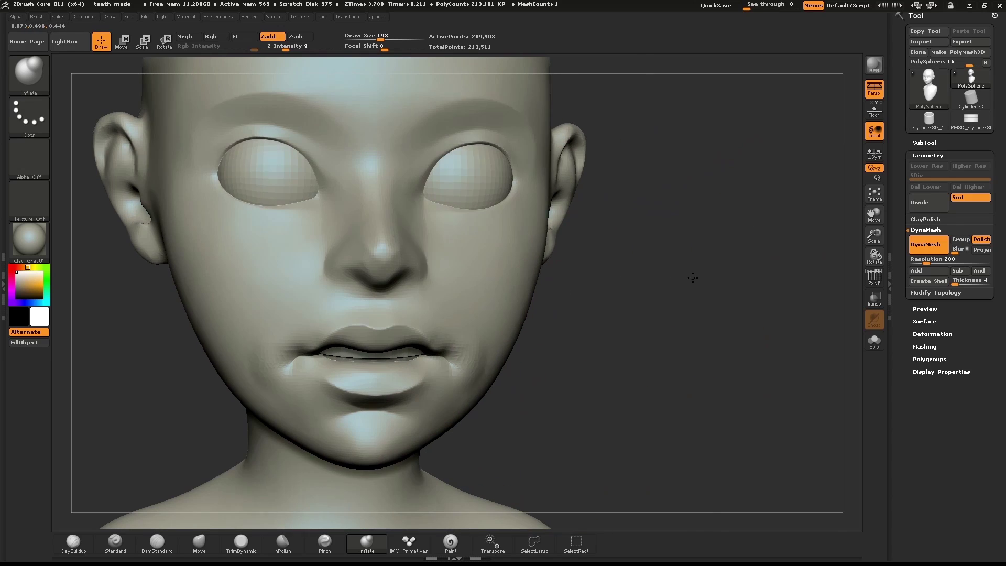
# Step: Round out the side of the nose with the Inflate brush at draw size 110
pyautogui.moveTo(693, 278)
pyautogui.mouseDown()
pyautogui.moveTo(711, 289)
pyautogui.moveTo(614, 257)
pyautogui.mouseUp()
pyautogui.keyDown('alt'); pyautogui.moveTo(620, 298); pyautogui.dragTo(616, 251); pyautogui.keyUp('alt')
pyautogui.moveTo(571, 270)
pyautogui.mouseDown()
pyautogui.moveTo(526, 271)
pyautogui.moveTo(719, 254)
pyautogui.mouseUp()
pyautogui.keyDown('alt'); pyautogui.moveTo(658, 236); pyautogui.dragTo(726, 270); pyautogui.keyUp('alt')
pyautogui.press('s')
pyautogui.moveTo(661, 270); pyautogui.dragTo(651, 270)
pyautogui.keyDown('alt'); pyautogui.moveTo(193, 297); pyautogui.dragTo(226, 315); pyautogui.keyUp('alt')
pyautogui.moveTo(308, 241); pyautogui.dragTo(301, 274)
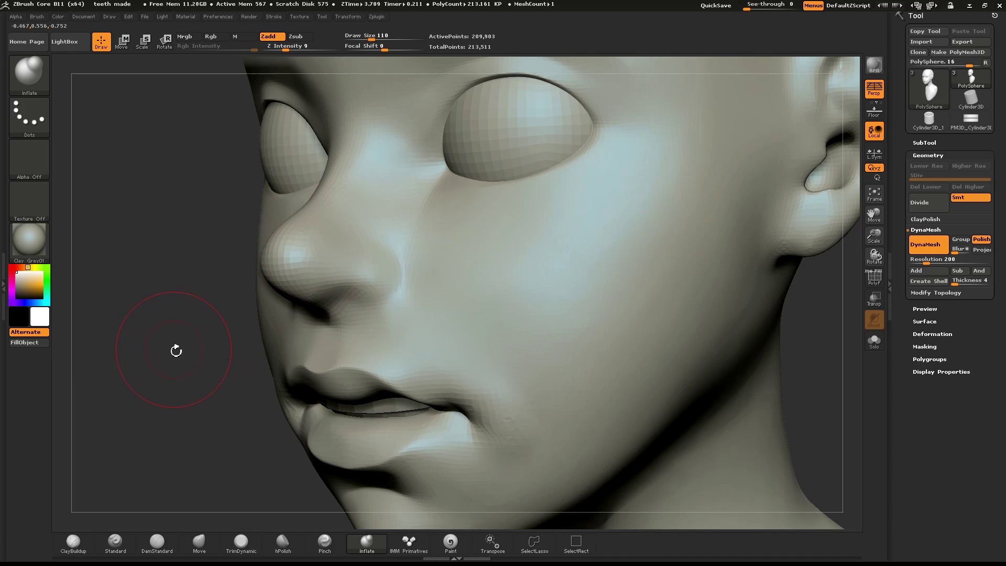
# Step: Build up the underside of the nostrils with the Inflate brush at draw size 43, working partly from below
pyautogui.moveTo(179, 335); pyautogui.dragTo(224, 328)
pyautogui.press('s')
pyautogui.moveTo(371, 264); pyautogui.dragTo(367, 264)
pyautogui.moveTo(262, 337); pyautogui.dragTo(314, 310)
pyautogui.press('s')
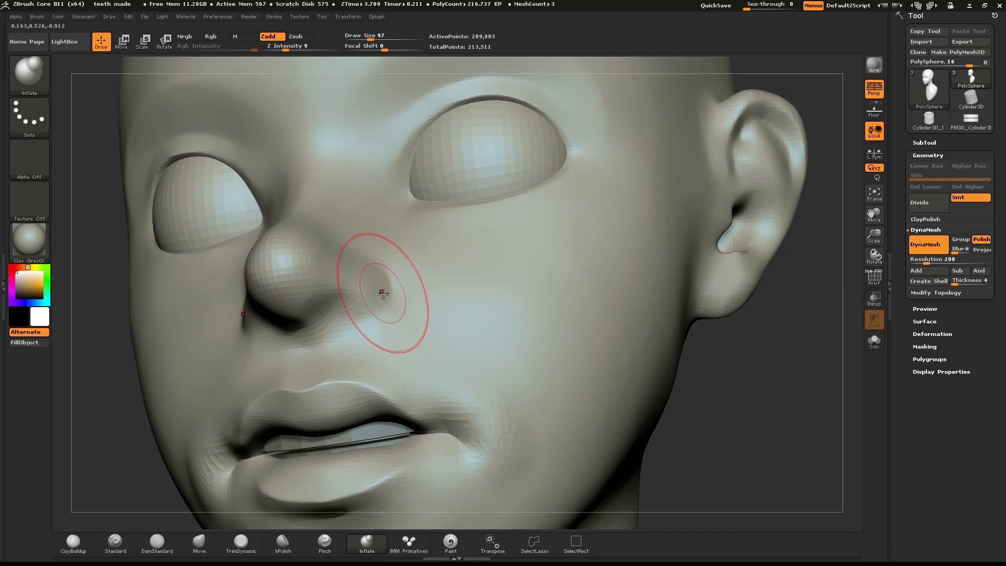
pyautogui.press('b')
pyautogui.press('i')
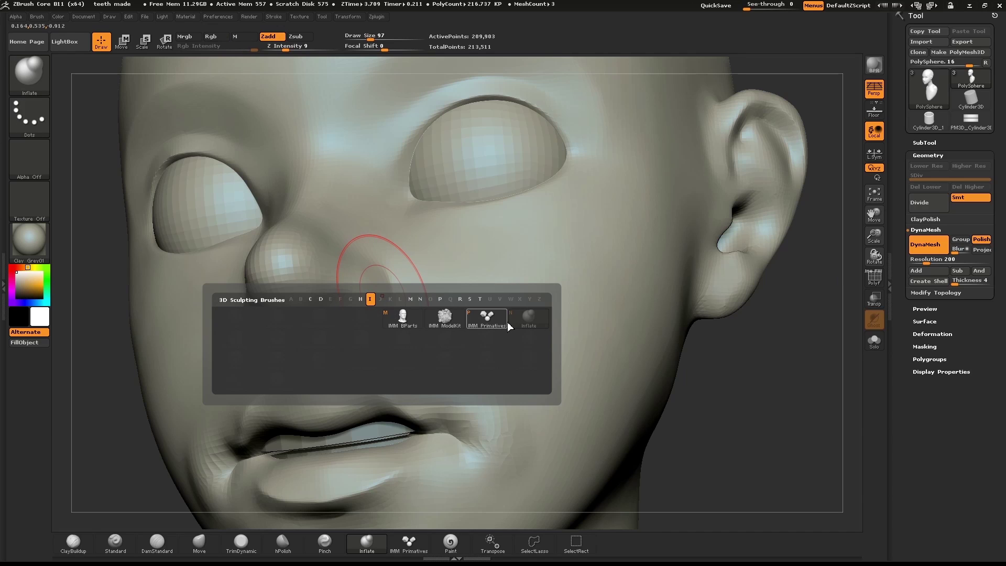
pyautogui.press('n')
pyautogui.press('s')
pyautogui.moveTo(371, 322); pyautogui.dragTo(336, 312)
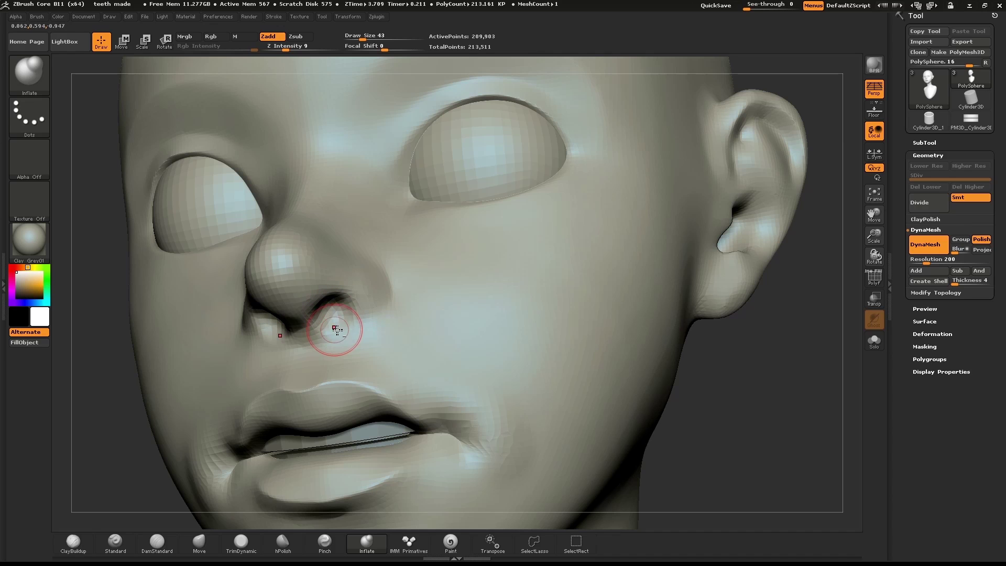
pyautogui.moveTo(737, 355); pyautogui.dragTo(744, 354)
pyautogui.moveTo(695, 304); pyautogui.dragTo(672, 256)
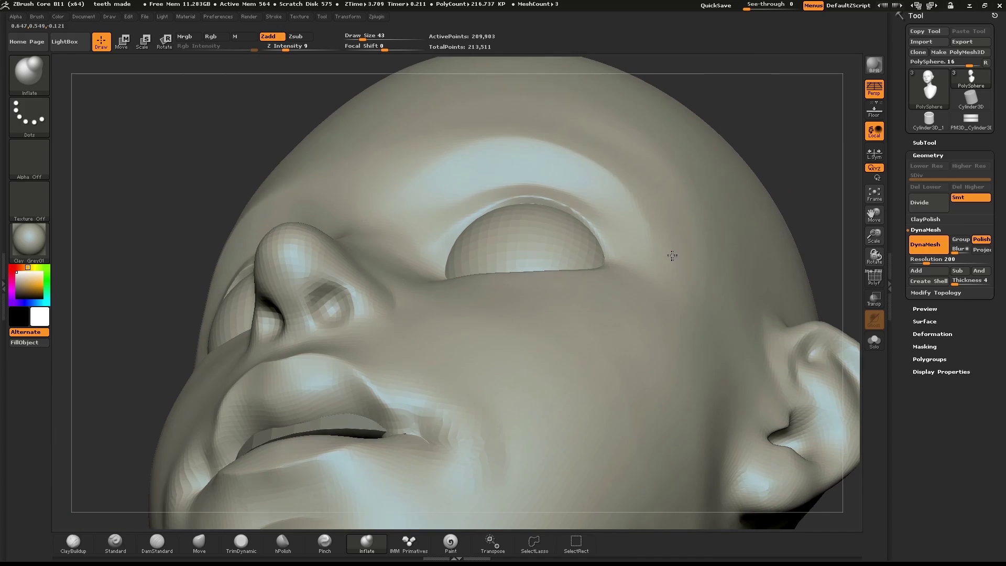
pyautogui.moveTo(300, 309)
pyautogui.mouseDown()
pyautogui.moveTo(293, 324)
pyautogui.moveTo(290, 305)
pyautogui.mouseUp()
pyautogui.moveTo(178, 209)
pyautogui.mouseDown()
pyautogui.moveTo(185, 257)
pyautogui.moveTo(734, 351)
pyautogui.moveTo(783, 346)
pyautogui.mouseUp()
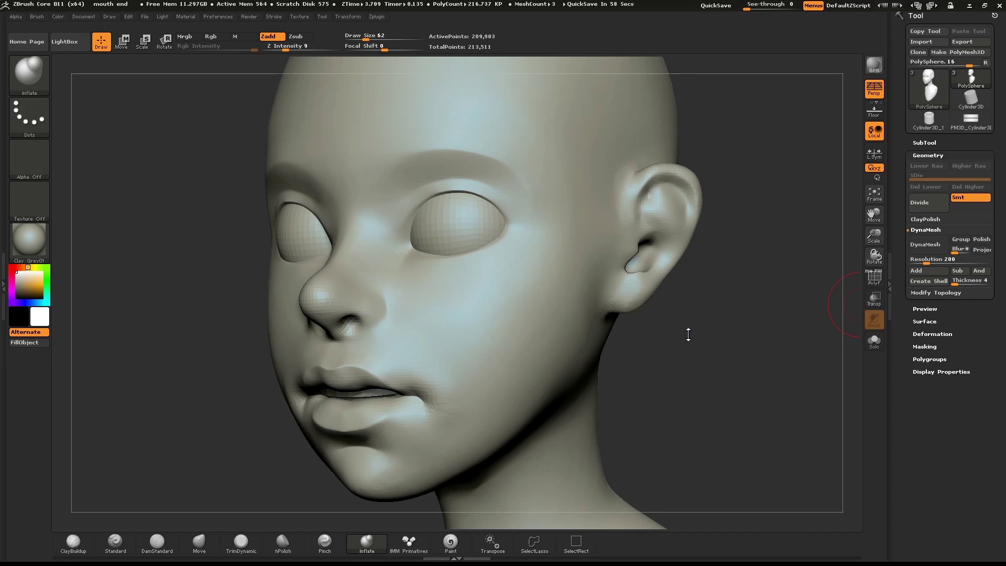
# Step: Adjust the nose wing in the side view with the Move brush at draw size 93
pyautogui.moveTo(688, 334); pyautogui.dragTo(725, 265)
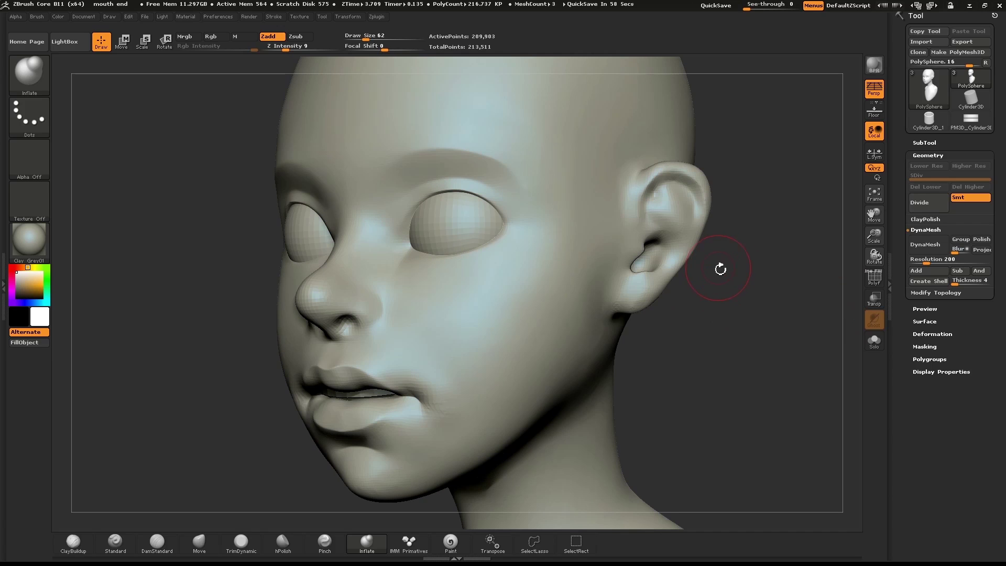
pyautogui.moveTo(753, 306)
pyautogui.mouseDown()
pyautogui.moveTo(204, 296)
pyautogui.moveTo(215, 269)
pyautogui.moveTo(250, 241)
pyautogui.moveTo(252, 269)
pyautogui.moveTo(310, 284)
pyautogui.mouseUp()
pyautogui.press('s')
pyautogui.press('b')
pyautogui.press('m')
pyautogui.press('v')
pyautogui.press('s')
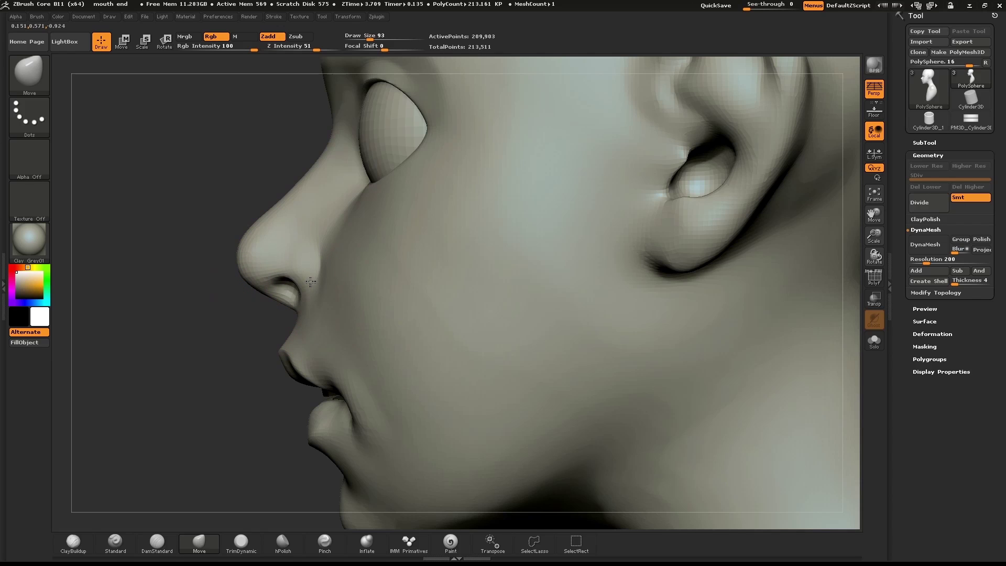
pyautogui.keyDown('alt'); pyautogui.moveTo(227, 349); pyautogui.dragTo(720, 281); pyautogui.keyUp('alt')
# Step: Subdivide the head mesh to subdivision level 3 with smoothing on
pyautogui.click(928, 156)
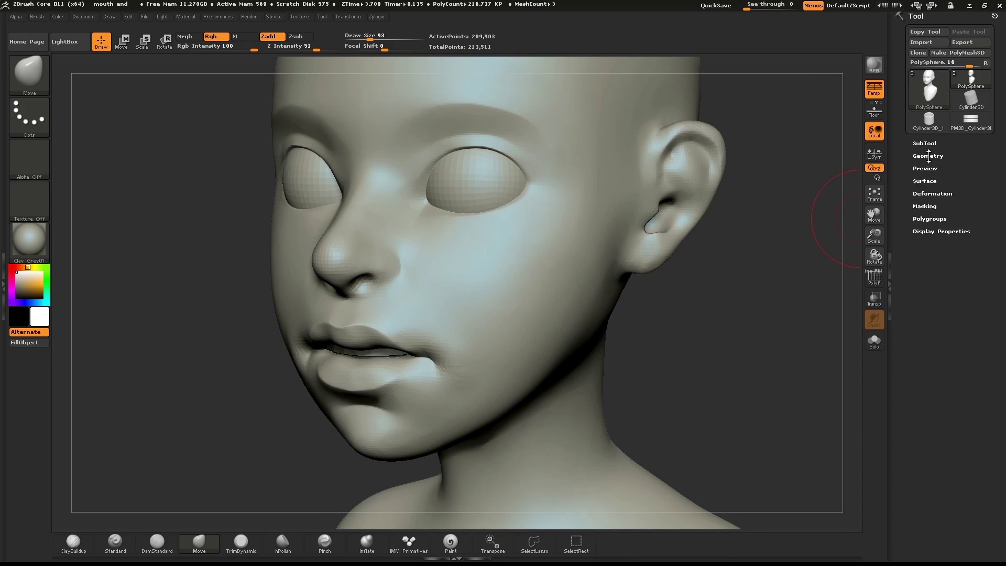
pyautogui.click(929, 156)
pyautogui.click(929, 204)
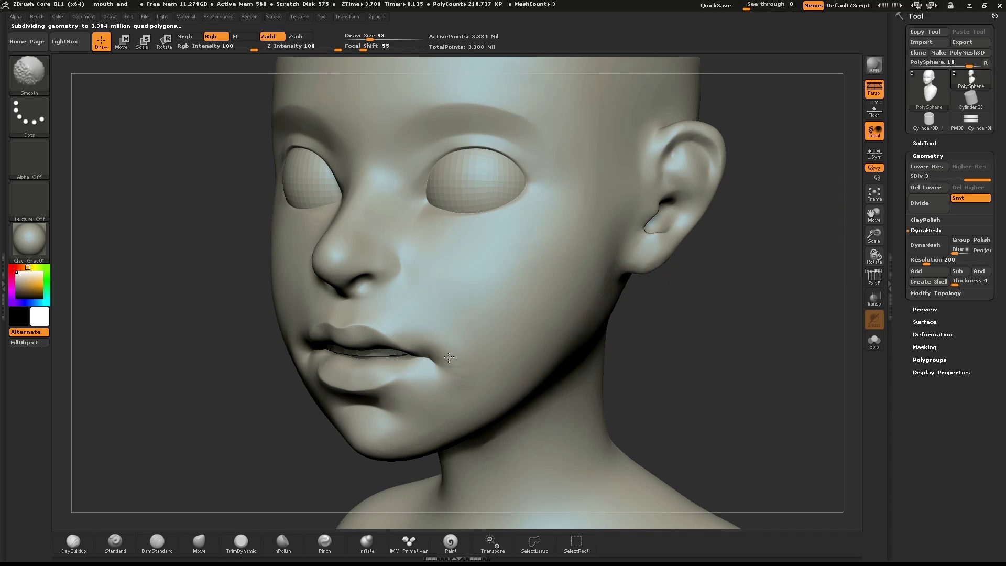
# Step: Carve the crease around the nose wing with the DamStandard brush at draw size 69
pyautogui.moveTo(699, 330)
pyautogui.mouseDown()
pyautogui.moveTo(792, 251)
pyautogui.moveTo(769, 338)
pyautogui.mouseUp()
pyautogui.moveTo(152, 299)
pyautogui.keyDown('alt'); pyautogui.mouseDown()
pyautogui.moveTo(272, 269)
pyautogui.moveTo(213, 335)
pyautogui.moveTo(168, 288)
pyautogui.mouseUp(); pyautogui.keyUp('alt')
pyautogui.click(155, 546)
pyautogui.press('[')
pyautogui.press('[')
pyautogui.press('[')
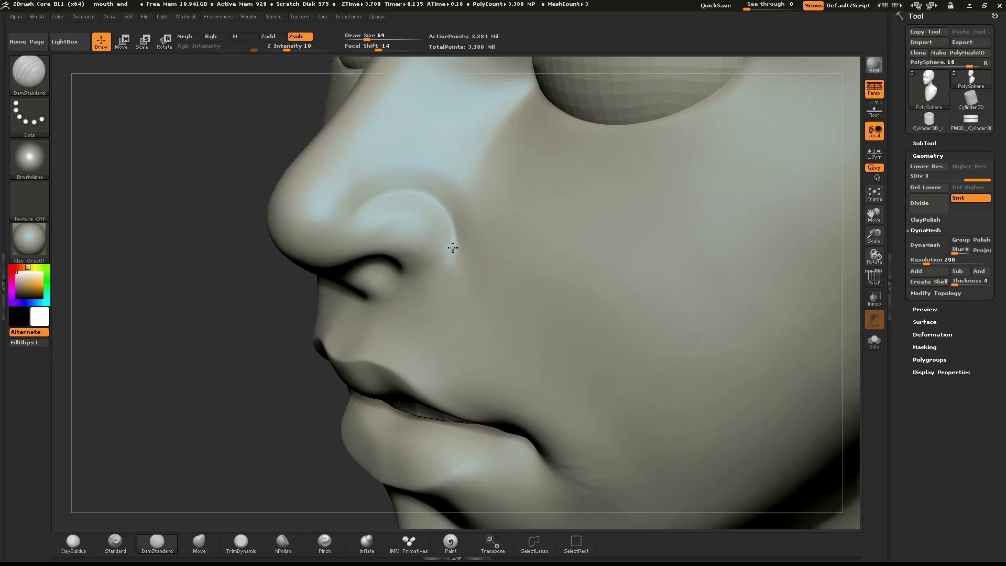
pyautogui.moveTo(418, 282); pyautogui.dragTo(406, 277)
pyautogui.moveTo(210, 294); pyautogui.dragTo(278, 280)
# Step: Fill out the nose tip and nostril rims with the Inflate brush at draw sizes 106 and 55
pyautogui.press('s')
pyautogui.moveTo(392, 224); pyautogui.dragTo(411, 220)
pyautogui.press('b')
pyautogui.press('i')
pyautogui.click(545, 254)
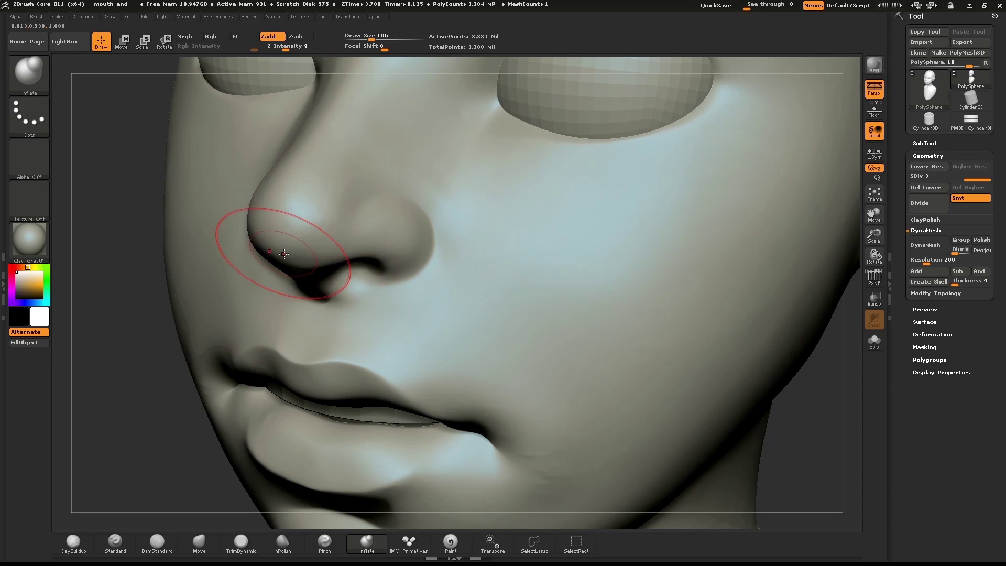
pyautogui.moveTo(145, 393)
pyautogui.mouseDown()
pyautogui.moveTo(141, 363)
pyautogui.moveTo(156, 373)
pyautogui.mouseUp()
pyautogui.press('s')
pyautogui.moveTo(372, 285); pyautogui.dragTo(362, 286)
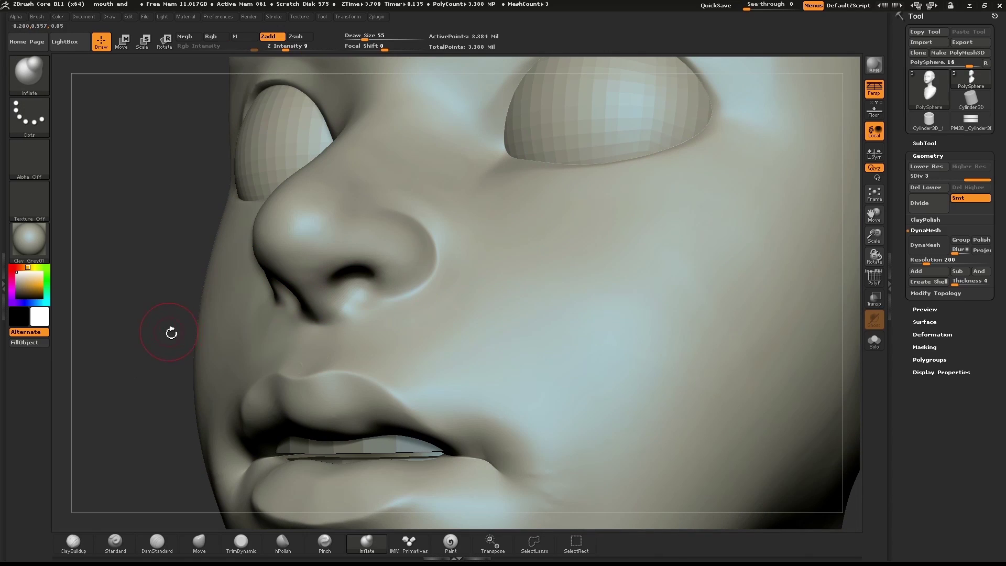
# Step: Adjust the nose tip and nostril shape from below with the Move brush at draw size 69
pyautogui.moveTo(166, 330); pyautogui.dragTo(182, 278)
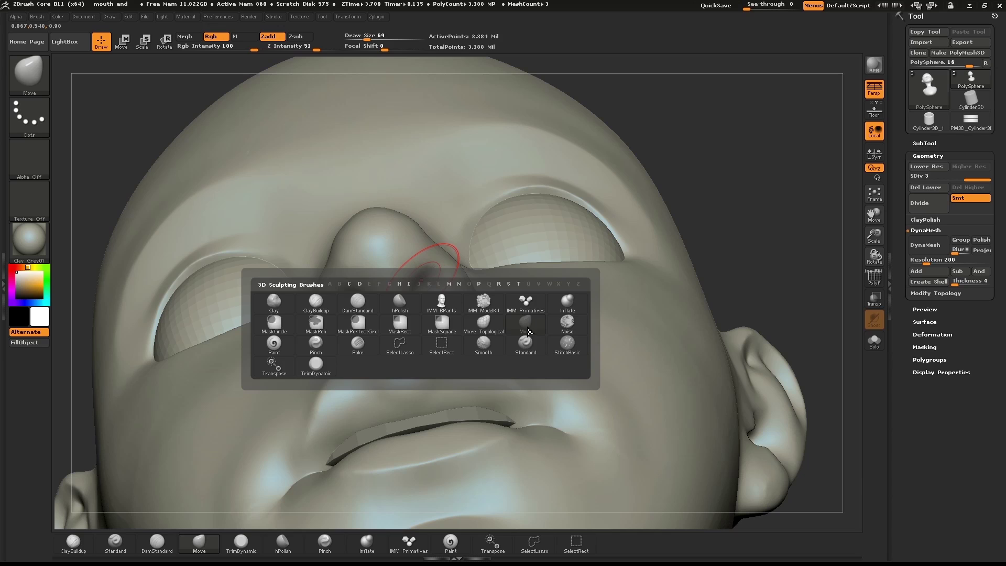
pyautogui.click(528, 331)
pyautogui.moveTo(774, 167); pyautogui.dragTo(744, 145)
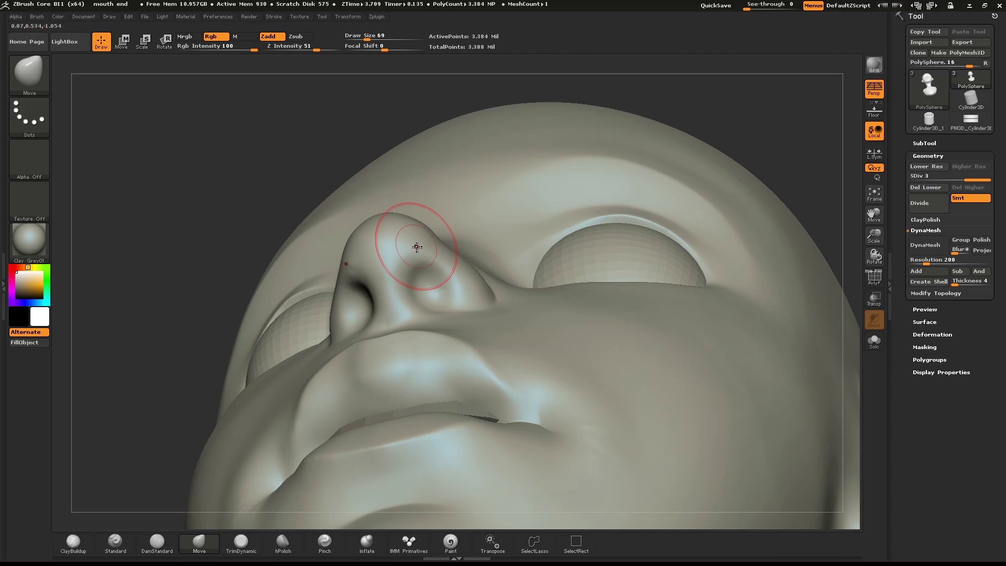
pyautogui.moveTo(257, 189)
pyautogui.mouseDown()
pyautogui.moveTo(276, 240)
pyautogui.moveTo(294, 242)
pyautogui.mouseUp()
pyautogui.keyDown('shift'); pyautogui.moveTo(792, 316); pyautogui.dragTo(665, 309); pyautogui.keyUp('shift')
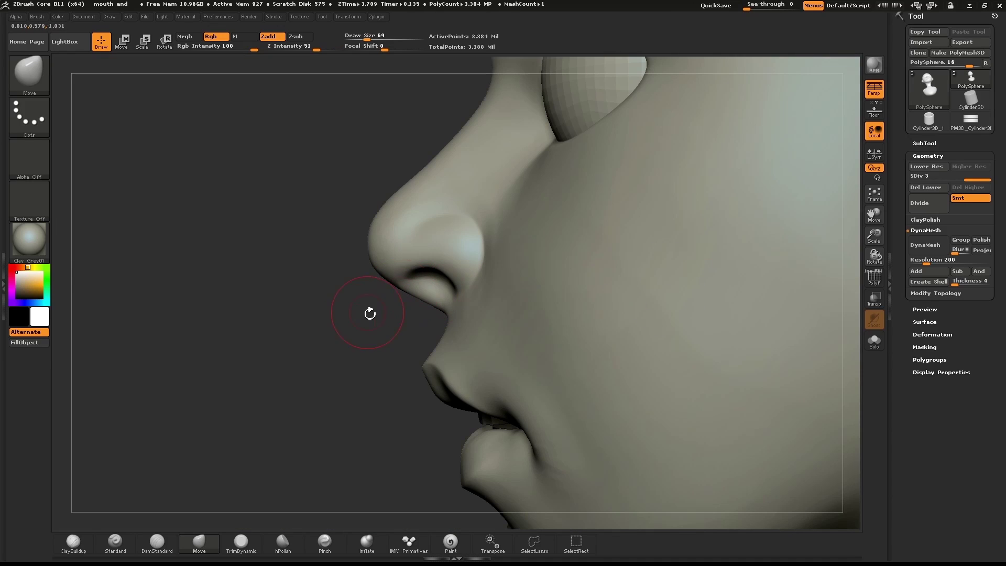
pyautogui.moveTo(374, 378); pyautogui.dragTo(655, 360)
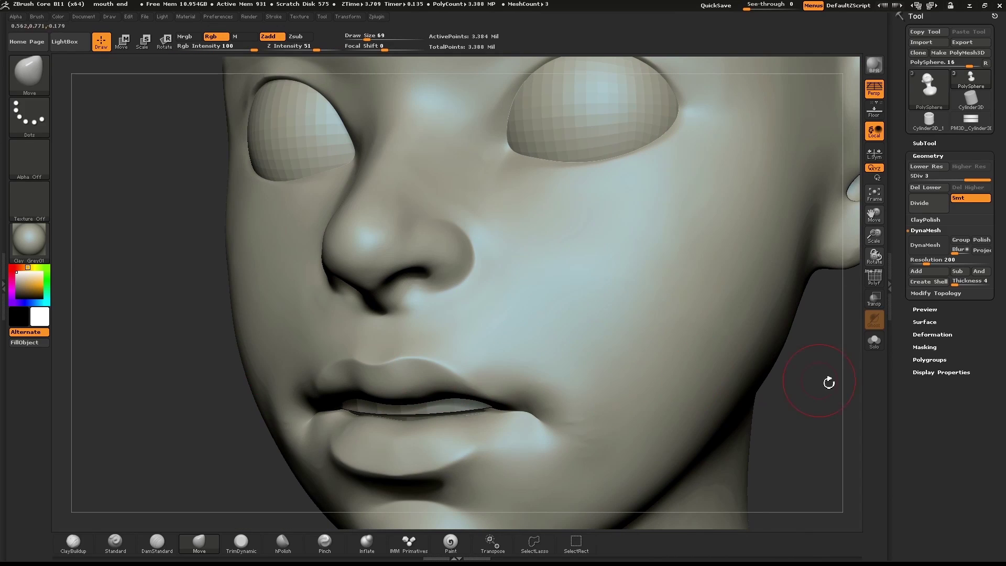
# Step: Smooth the lower lip and fill out the chin with the Inflate brush at draw size 140
pyautogui.press('shift')
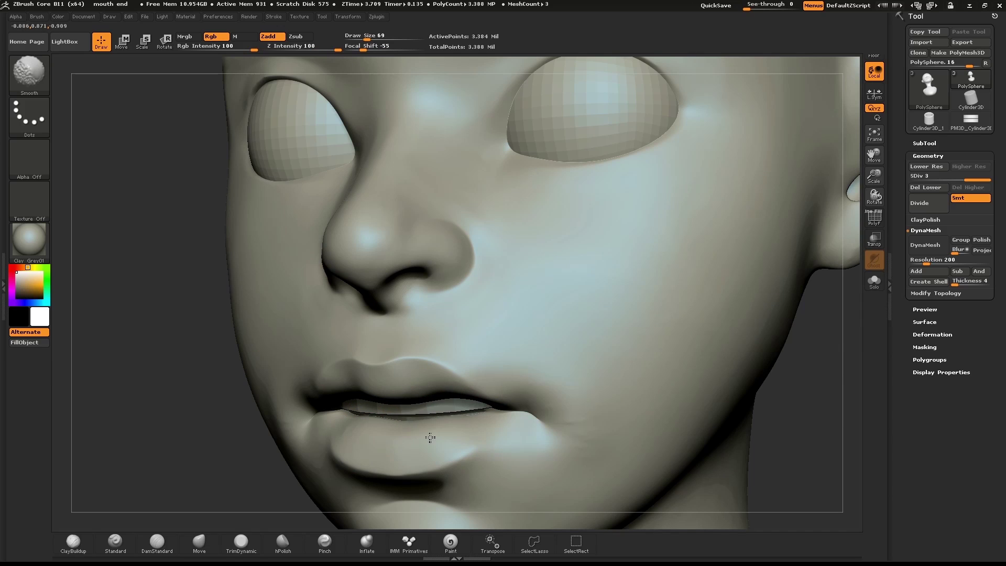
pyautogui.moveTo(209, 434); pyautogui.dragTo(237, 336)
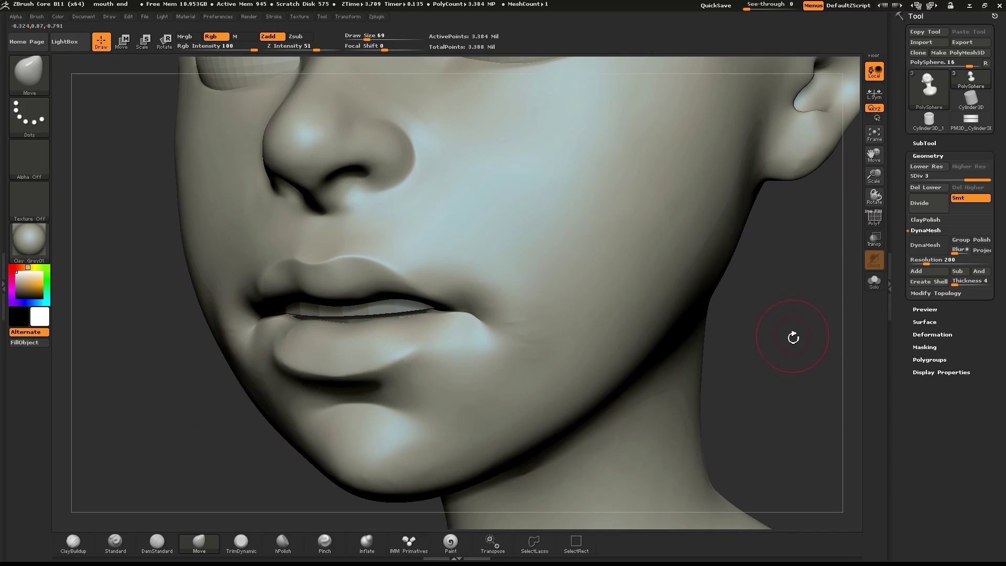
pyautogui.press('s')
pyautogui.click(400, 450)
pyautogui.press('b')
pyautogui.press('i')
pyautogui.click(560, 476)
pyautogui.moveTo(277, 470); pyautogui.dragTo(307, 466)
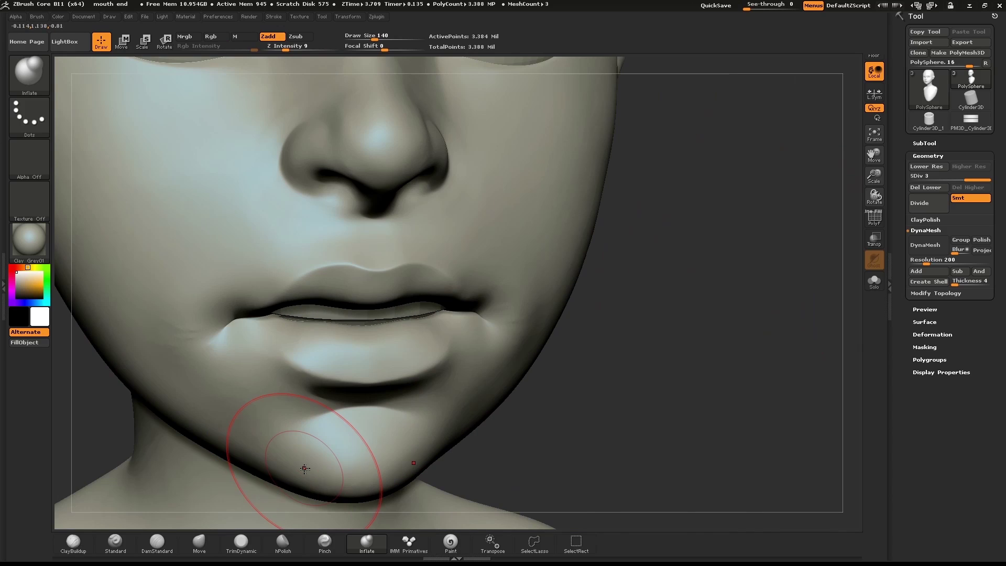
# Step: Reshape the ear's tragus and the notch below it with the Move brush at draw size 80, smoothing the inner bowl
pyautogui.keyDown('shift'); pyautogui.moveTo(681, 390); pyautogui.dragTo(707, 267); pyautogui.keyUp('shift')
pyautogui.press('s')
pyautogui.moveTo(488, 283); pyautogui.dragTo(476, 282)
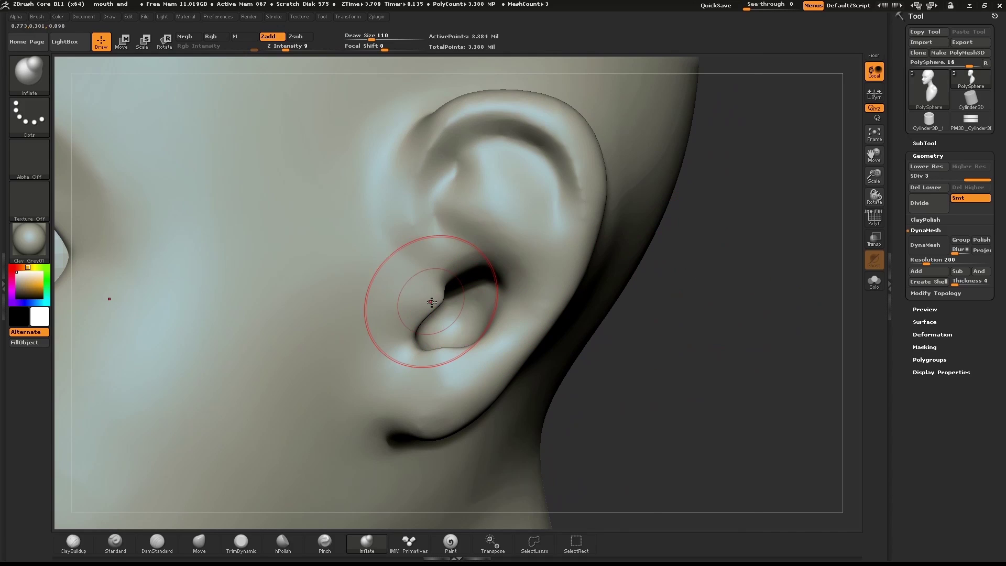
pyautogui.press('b')
pyautogui.press('m')
pyautogui.click(545, 354)
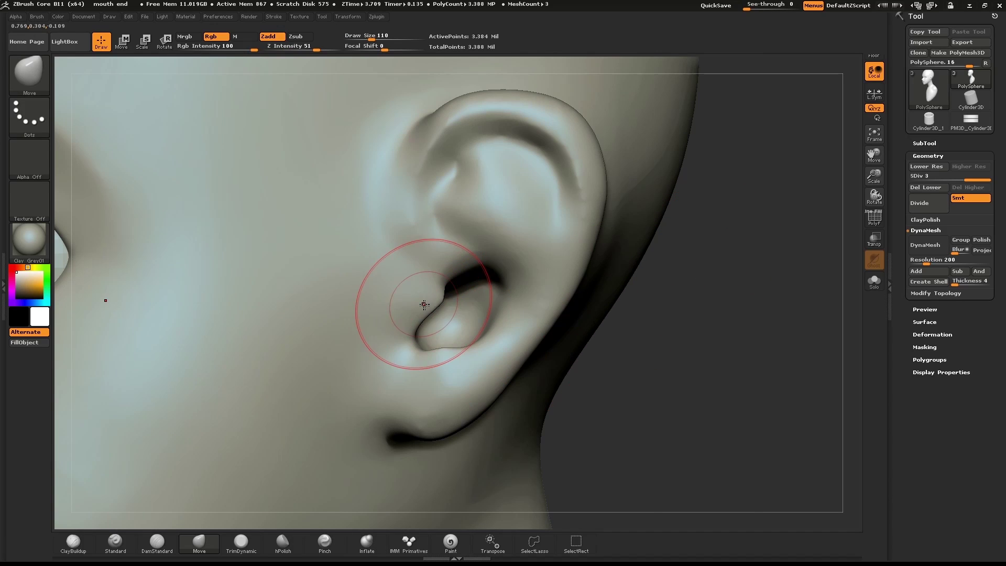
pyautogui.press('s')
pyautogui.moveTo(431, 308); pyautogui.dragTo(431, 308)
pyautogui.moveTo(439, 305)
pyautogui.mouseDown()
pyautogui.moveTo(446, 311)
pyautogui.moveTo(420, 339)
pyautogui.mouseUp()
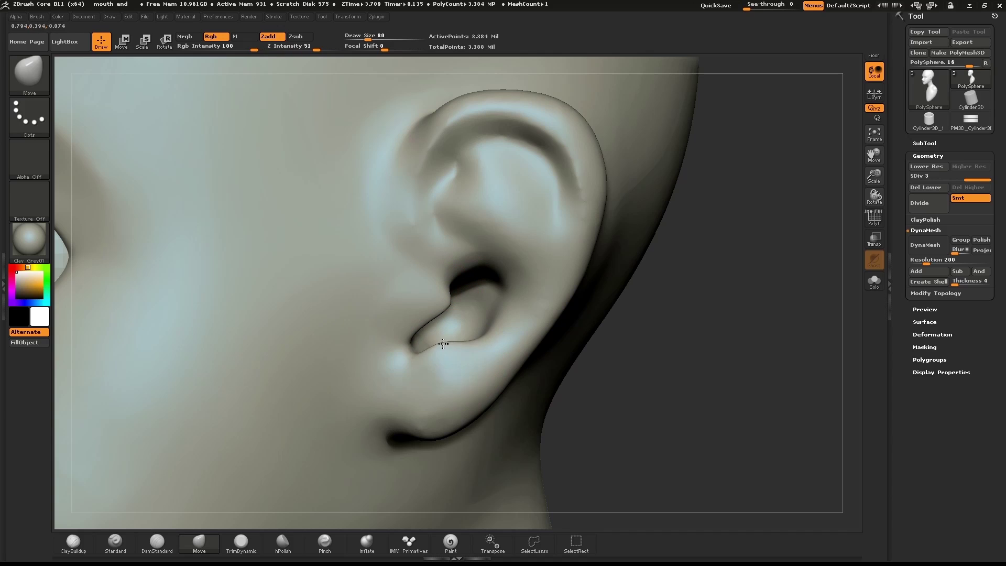
pyautogui.moveTo(443, 343); pyautogui.dragTo(421, 283)
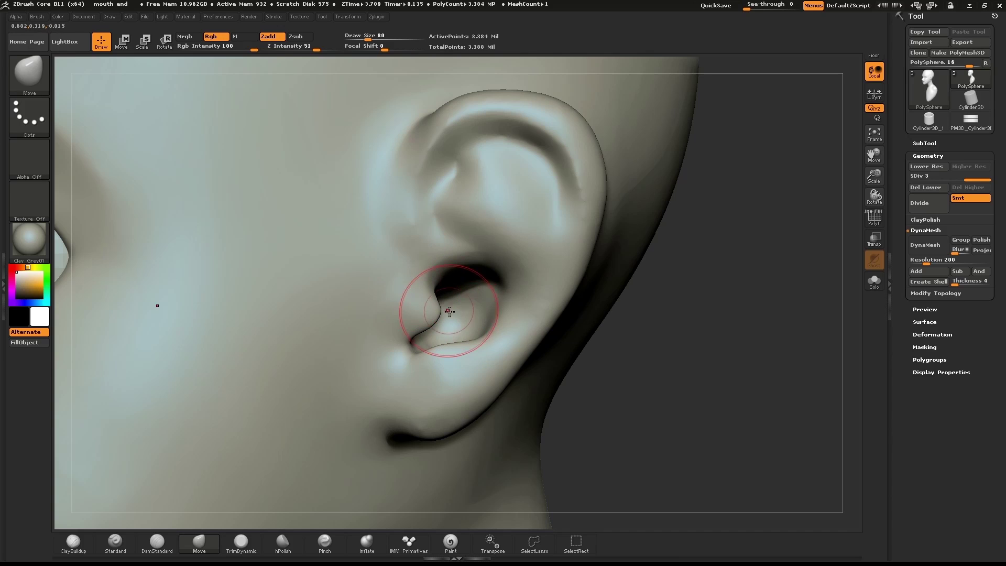
pyautogui.press('shift')
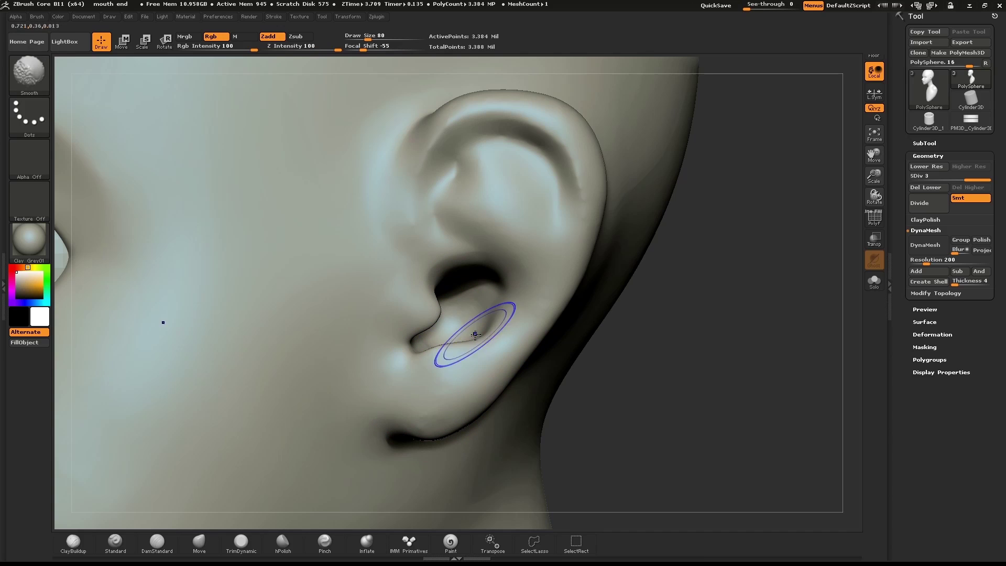
# Step: Carve the creases at the ear's front rim with the DamStandard brush at draw size 40 and smooth them
pyautogui.moveTo(701, 172); pyautogui.dragTo(768, 192)
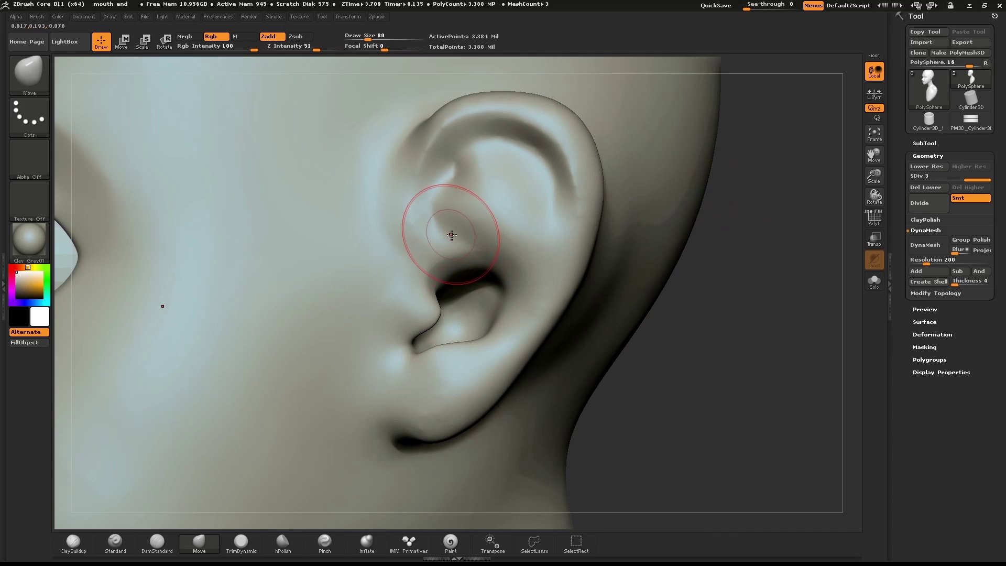
pyautogui.press('ctrl')
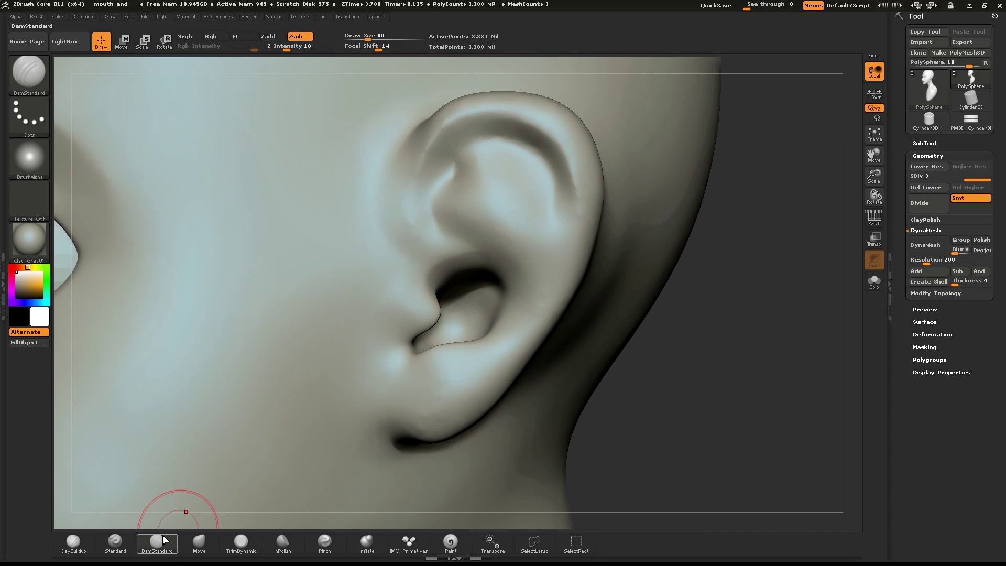
pyautogui.hotkey('ctrl', 'z')
pyautogui.press('s')
pyautogui.moveTo(445, 179); pyautogui.dragTo(429, 199)
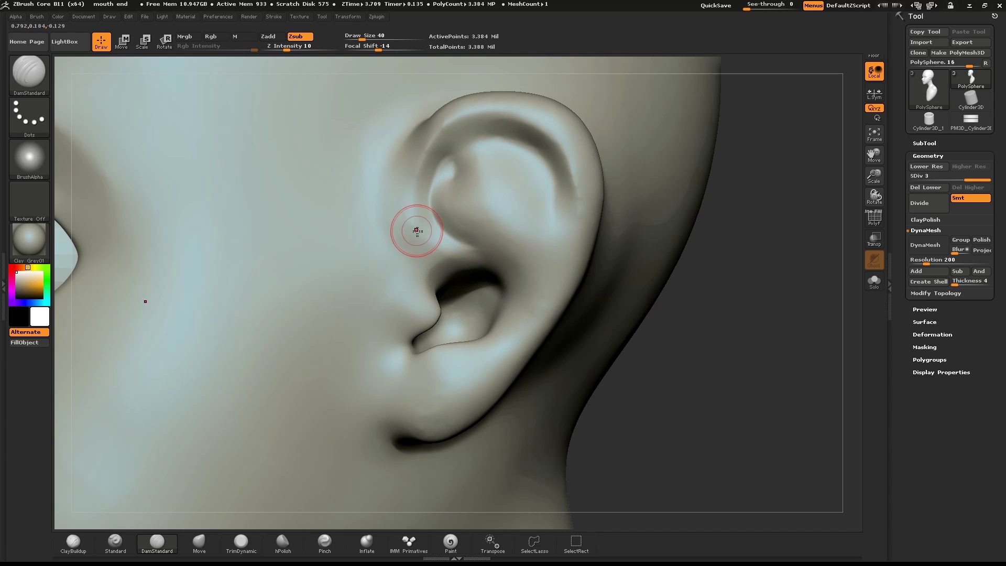
pyautogui.press('shift')
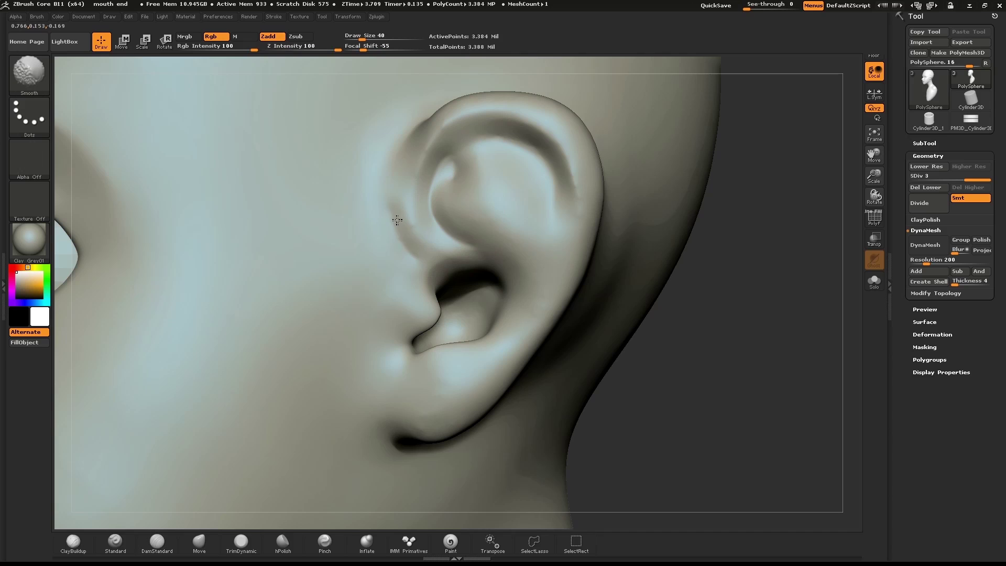
# Step: Carve the groove inside the ear's outer rim and the upper inner hollows with the DamStandard brush at draw size 76
pyautogui.moveTo(761, 109); pyautogui.dragTo(773, 162)
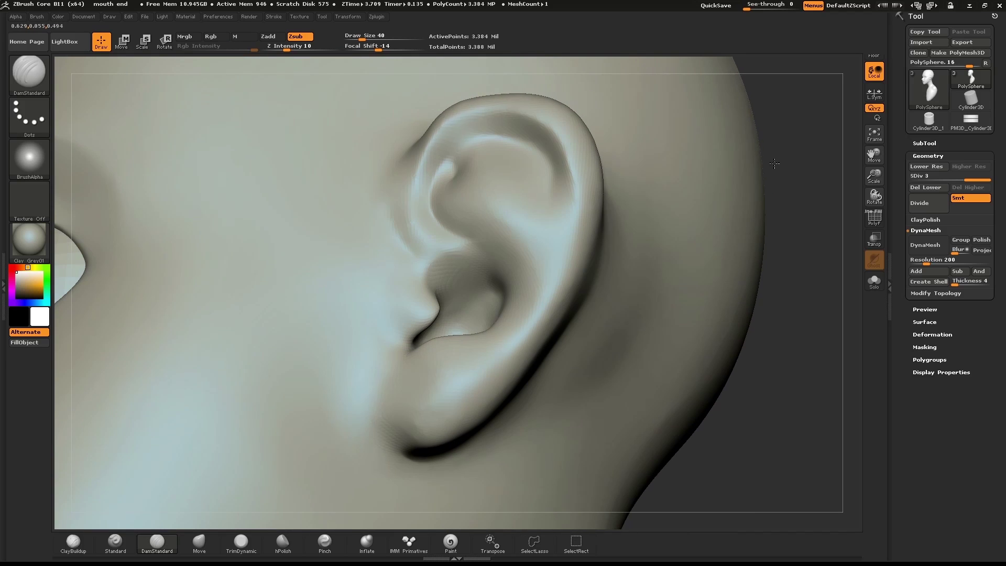
pyautogui.keyDown('shift'); pyautogui.moveTo(473, 133); pyautogui.dragTo(457, 143); pyautogui.keyUp('shift')
pyautogui.press('s')
pyautogui.moveTo(458, 141); pyautogui.dragTo(464, 142)
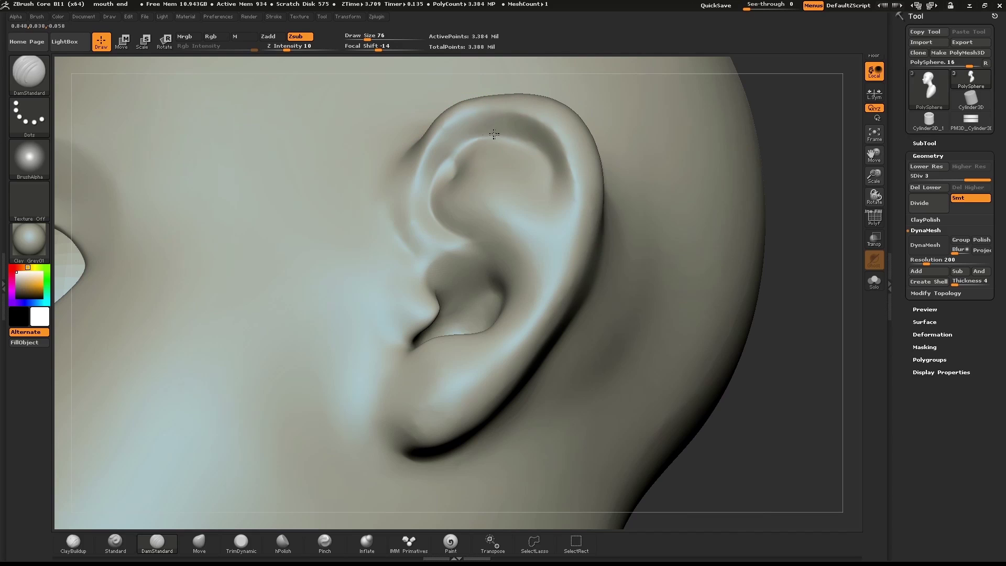
pyautogui.moveTo(773, 201); pyautogui.dragTo(816, 225)
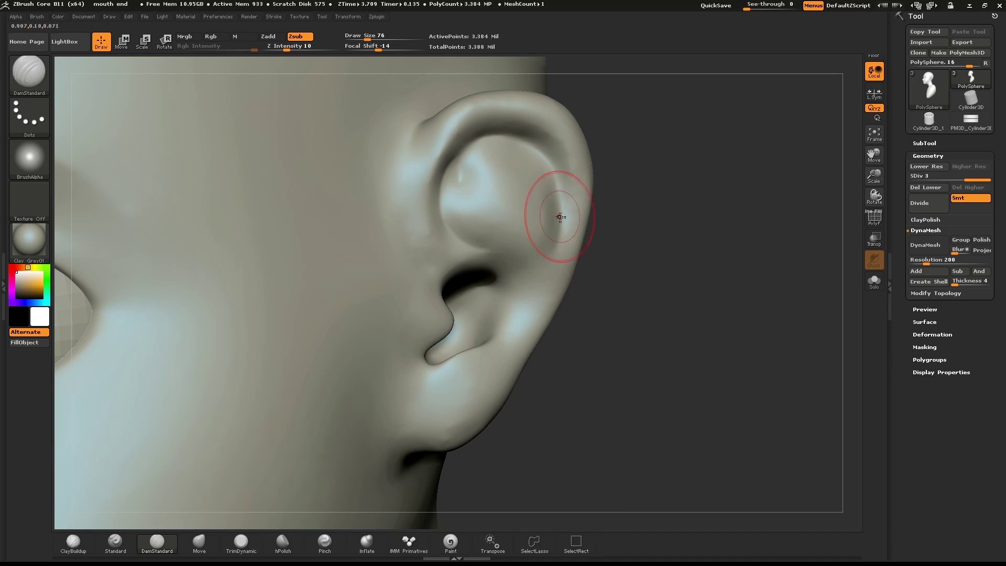
pyautogui.moveTo(563, 235); pyautogui.dragTo(542, 297)
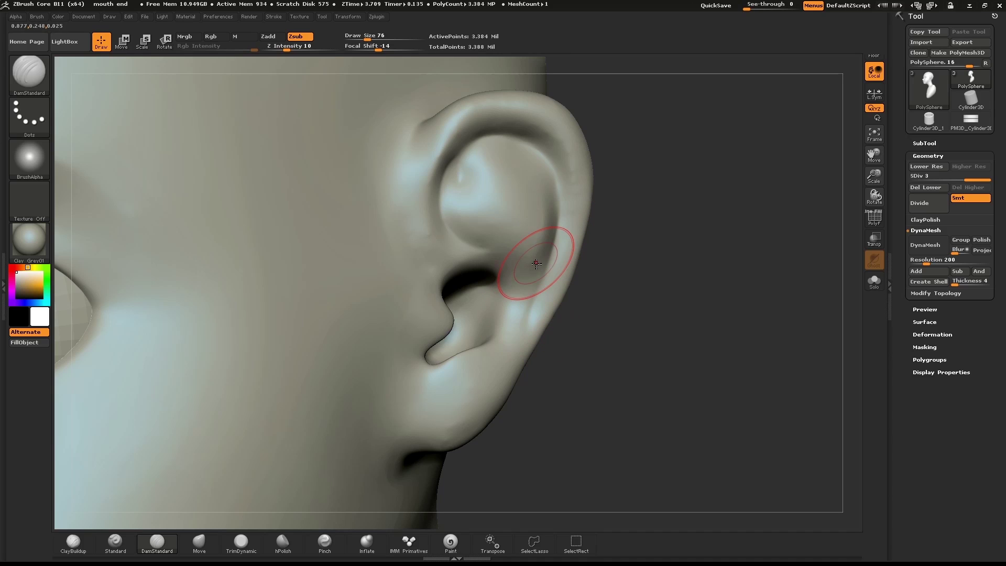
pyautogui.moveTo(462, 226)
pyautogui.mouseDown()
pyautogui.moveTo(505, 236)
pyautogui.moveTo(462, 223)
pyautogui.moveTo(515, 263)
pyautogui.moveTo(500, 235)
pyautogui.mouseUp()
pyautogui.moveTo(478, 151)
pyautogui.mouseDown()
pyautogui.moveTo(530, 173)
pyautogui.moveTo(543, 246)
pyautogui.mouseUp()
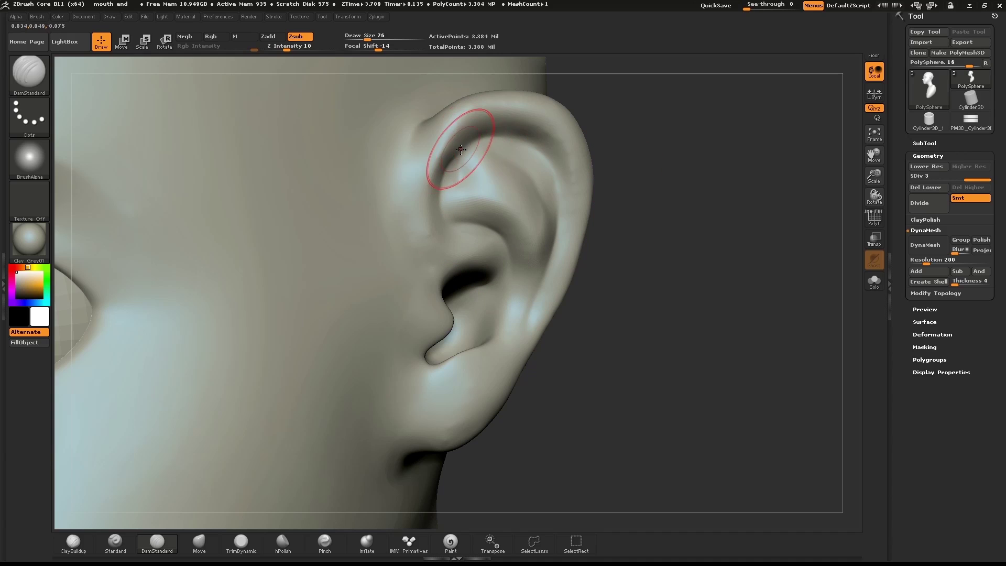
# Step: Undo the last groove stroke and deepen the crease under the ear's upper rim at draw size 55
pyautogui.moveTo(454, 155)
pyautogui.mouseDown()
pyautogui.moveTo(469, 126)
pyautogui.moveTo(526, 133)
pyautogui.mouseUp()
pyautogui.hotkey('ctrl', 'z')
pyautogui.press('s')
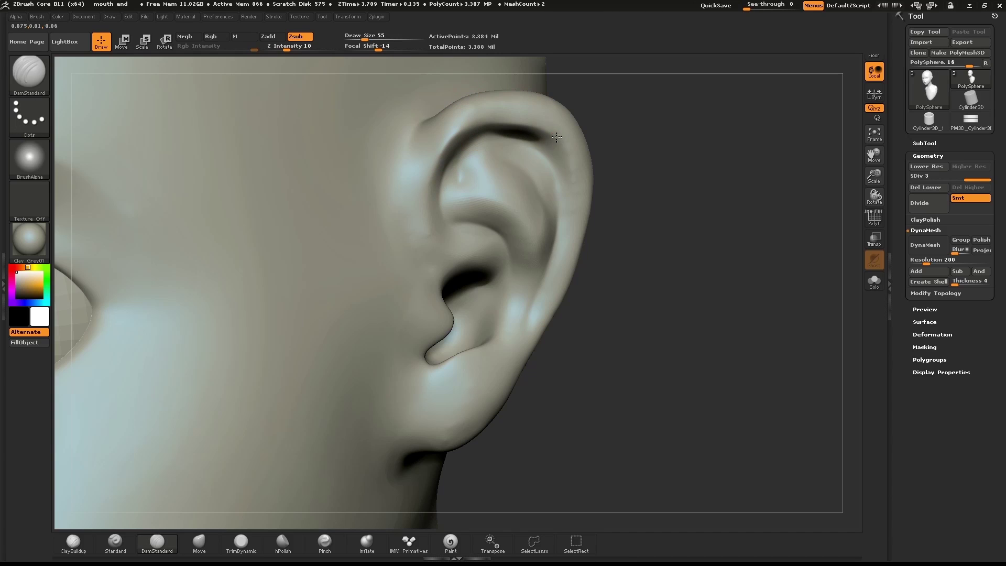
pyautogui.moveTo(561, 271); pyautogui.dragTo(525, 354)
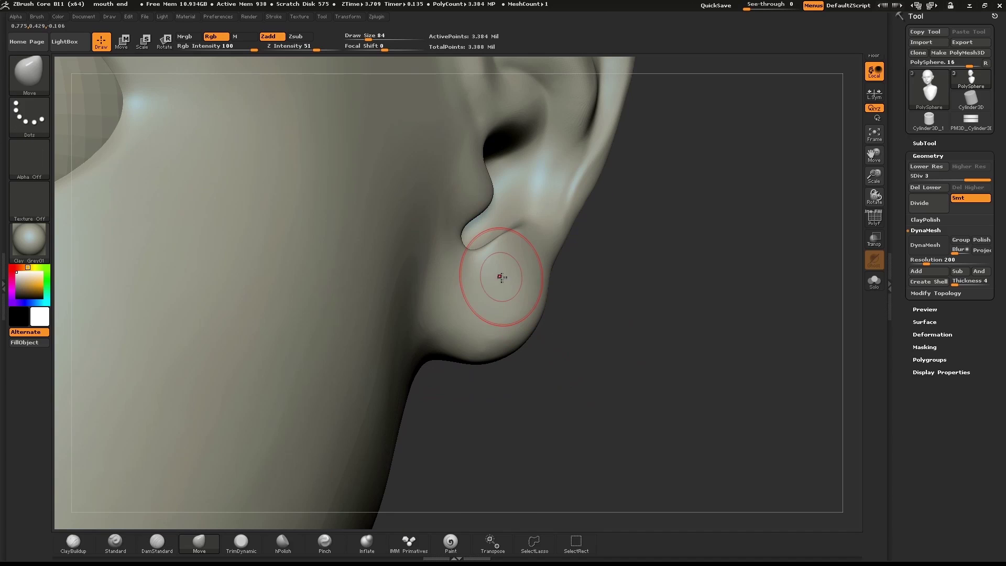
# Step: Sculpt a small piercing dent in the middle of the earlobe at draw size 25 and smooth around it
pyautogui.press('s')
pyautogui.moveTo(501, 278); pyautogui.dragTo(488, 294)
pyautogui.hotkey('ctrl', 'z')
pyautogui.press('s')
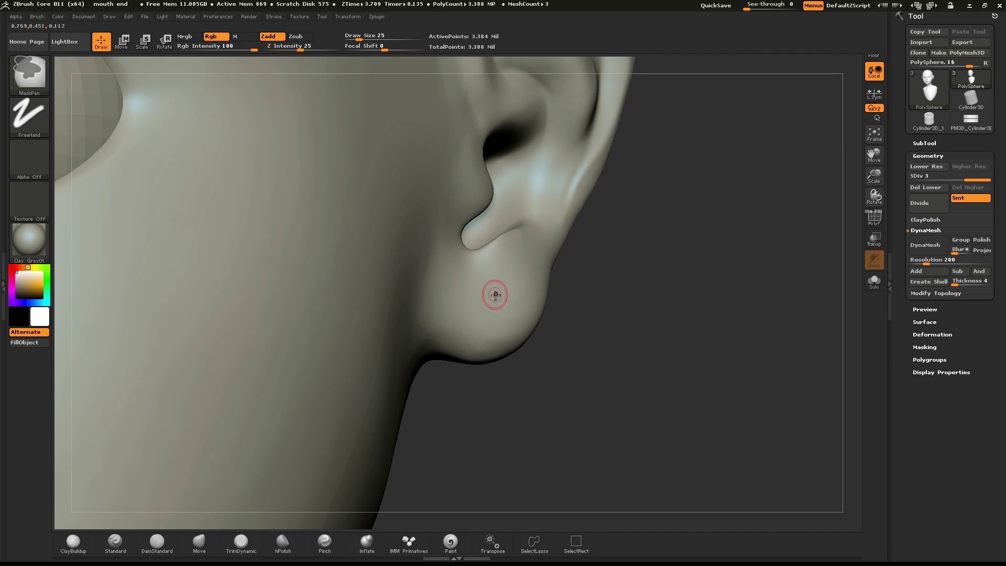
pyautogui.press('shift')
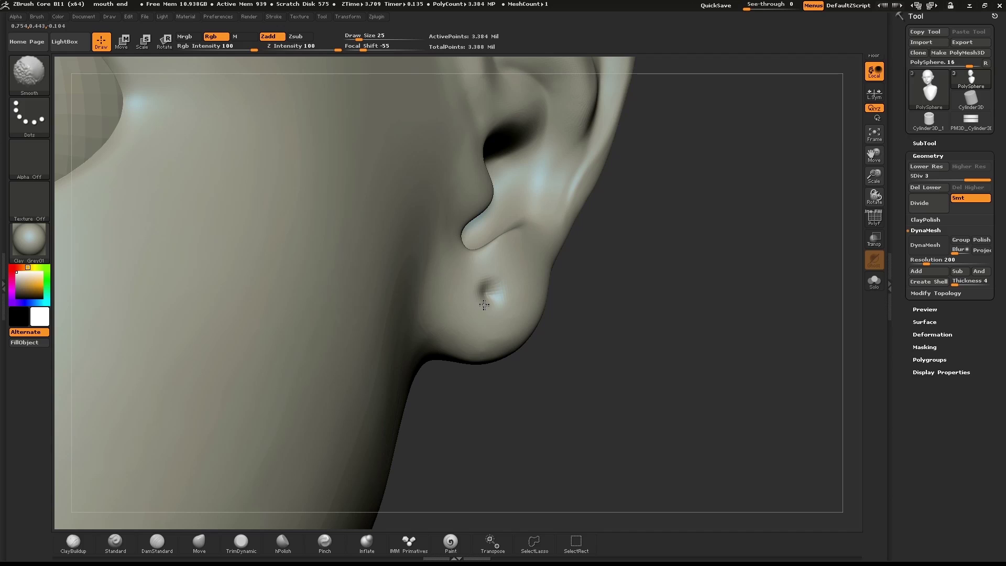
# Step: Carve the upper and lower eyelid edges around the eyeball with the DamStandard brush at draw size 84
pyautogui.moveTo(667, 317)
pyautogui.keyDown('alt'); pyautogui.mouseDown()
pyautogui.moveTo(651, 278)
pyautogui.moveTo(668, 286)
pyautogui.mouseUp(); pyautogui.keyUp('alt')
pyautogui.moveTo(564, 309)
pyautogui.keyDown('alt'); pyautogui.mouseDown()
pyautogui.moveTo(683, 310)
pyautogui.moveTo(673, 295)
pyautogui.moveTo(641, 296)
pyautogui.moveTo(682, 297)
pyautogui.mouseUp(); pyautogui.keyUp('alt')
pyautogui.press('s')
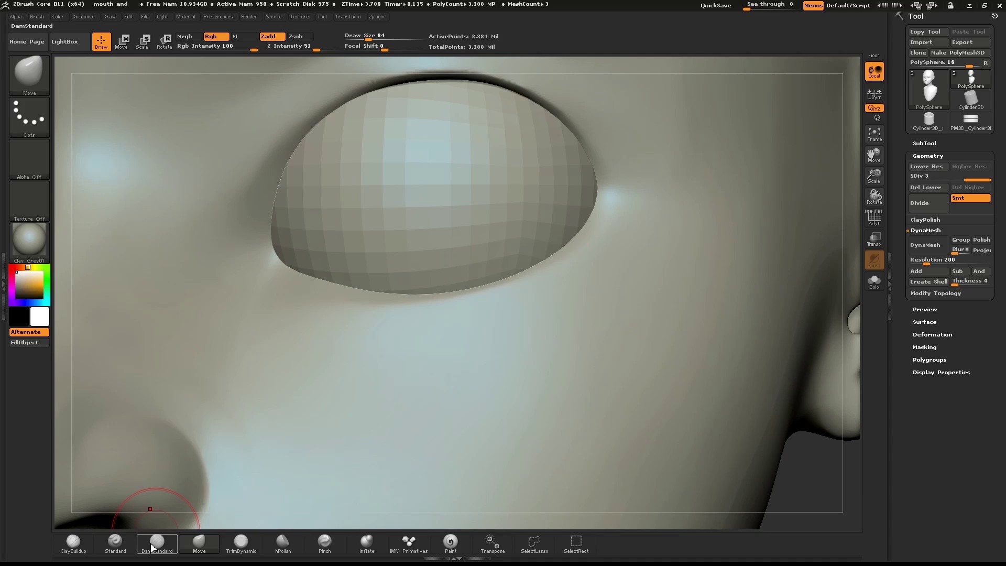
pyautogui.click(156, 541)
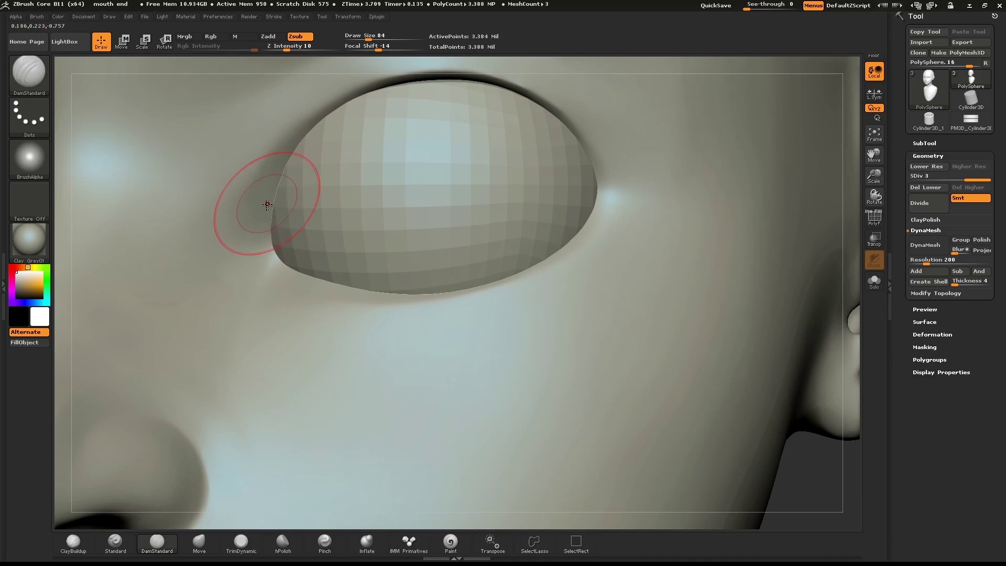
pyautogui.moveTo(308, 117); pyautogui.dragTo(377, 78)
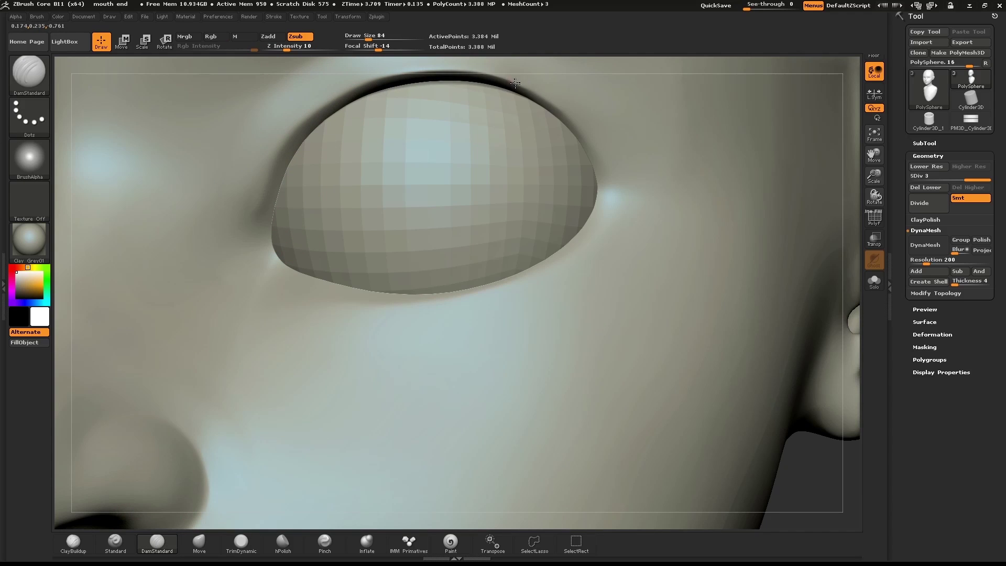
pyautogui.moveTo(602, 171); pyautogui.dragTo(629, 213)
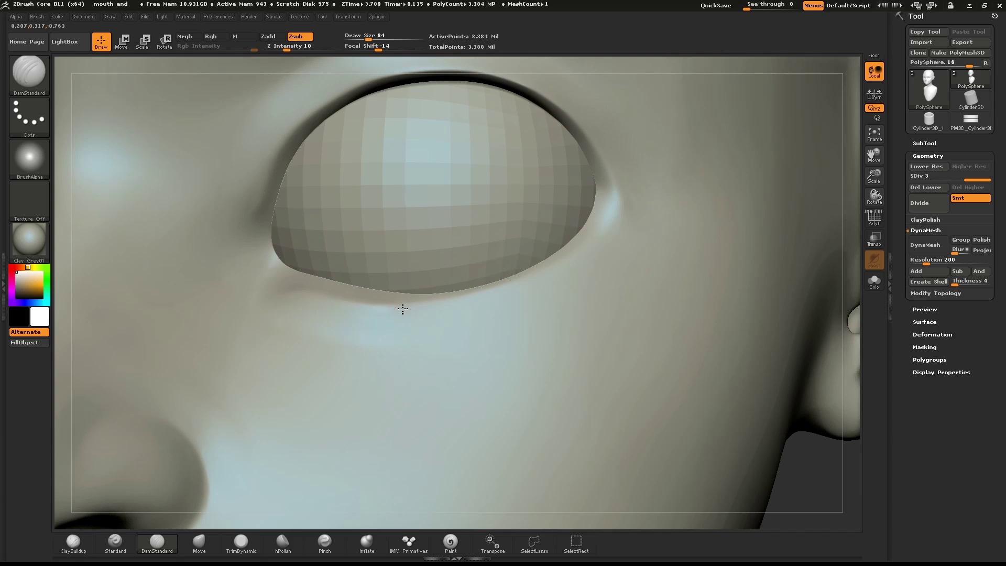
pyautogui.moveTo(409, 309); pyautogui.dragTo(484, 295)
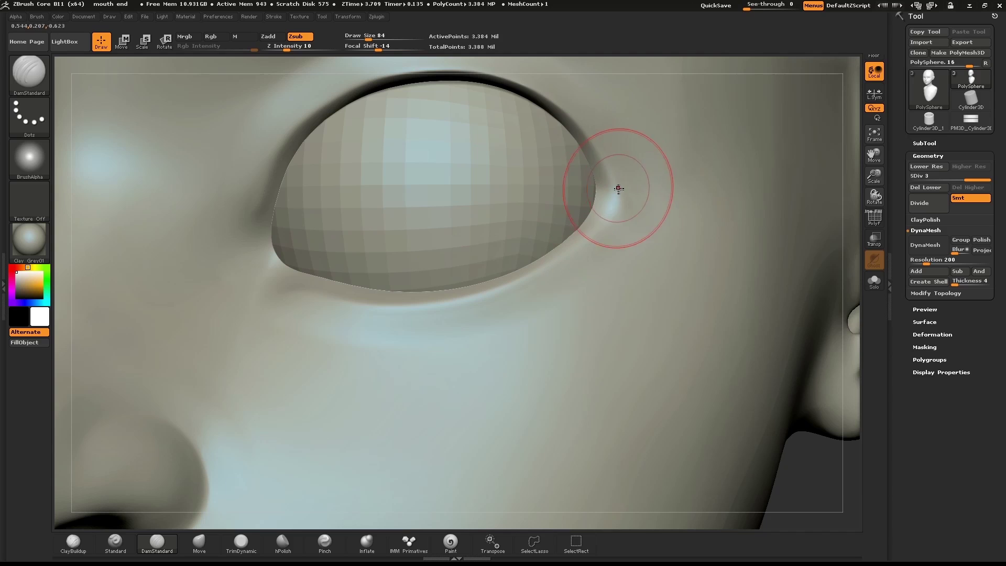
# Step: Define the outer eye corner and upper-lid crease, and smooth the area above the lid at draw size 110
pyautogui.press('s')
pyautogui.moveTo(595, 204); pyautogui.dragTo(581, 180)
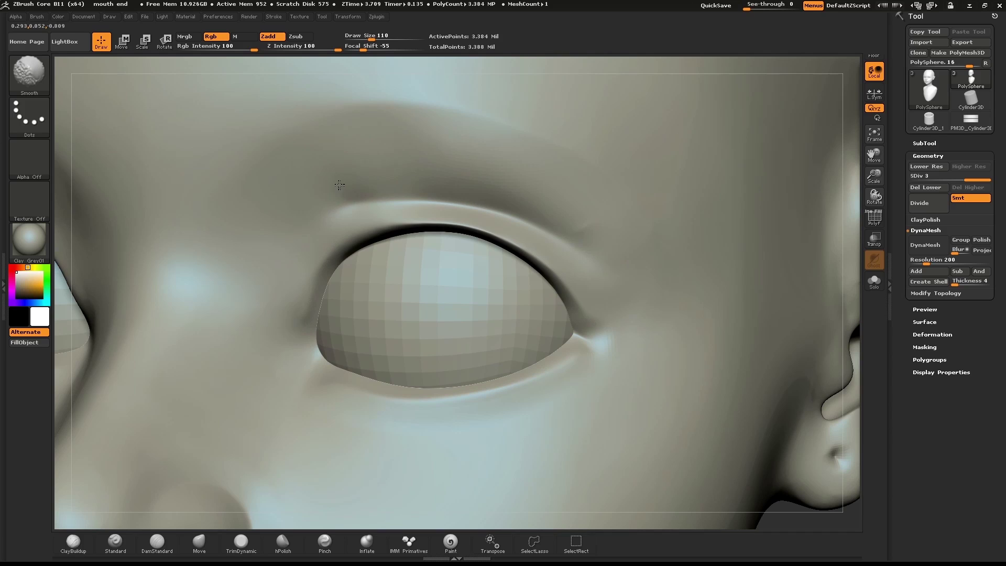
pyautogui.keyDown('shift'); pyautogui.moveTo(340, 185); pyautogui.dragTo(361, 223); pyautogui.keyUp('shift')
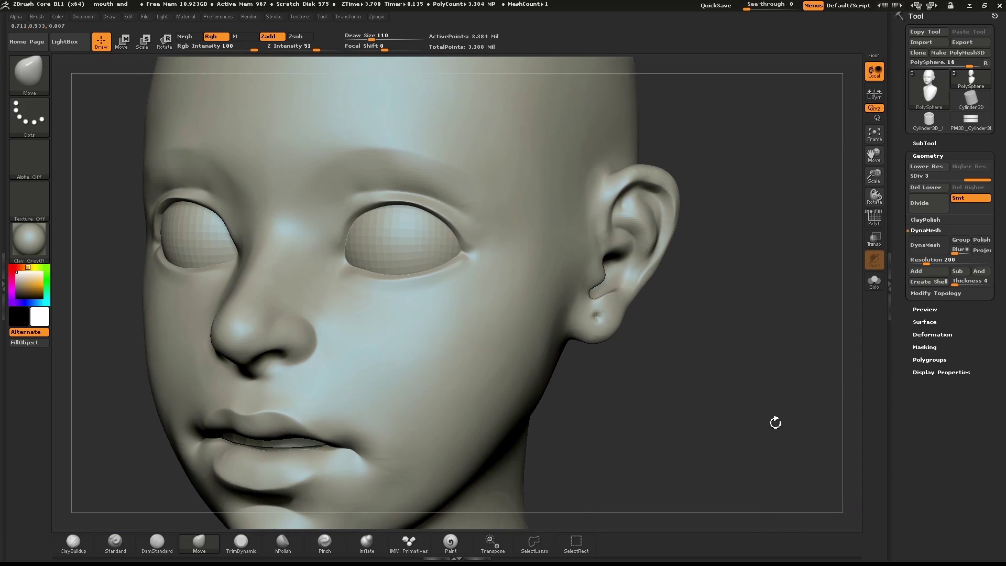
# Step: Adjust the shape of the outer eye area, inner eye corners and nostril wings with the Move brush at draw size 156
pyautogui.moveTo(774, 420)
pyautogui.mouseDown()
pyautogui.moveTo(853, 285)
pyautogui.moveTo(839, 281)
pyautogui.mouseUp()
pyautogui.press('s')
pyautogui.moveTo(572, 184)
pyautogui.mouseDown()
pyautogui.moveTo(596, 183)
pyautogui.moveTo(596, 174)
pyautogui.mouseUp()
pyautogui.press('s')
pyautogui.moveTo(550, 244); pyautogui.dragTo(529, 246)
pyautogui.press('s')
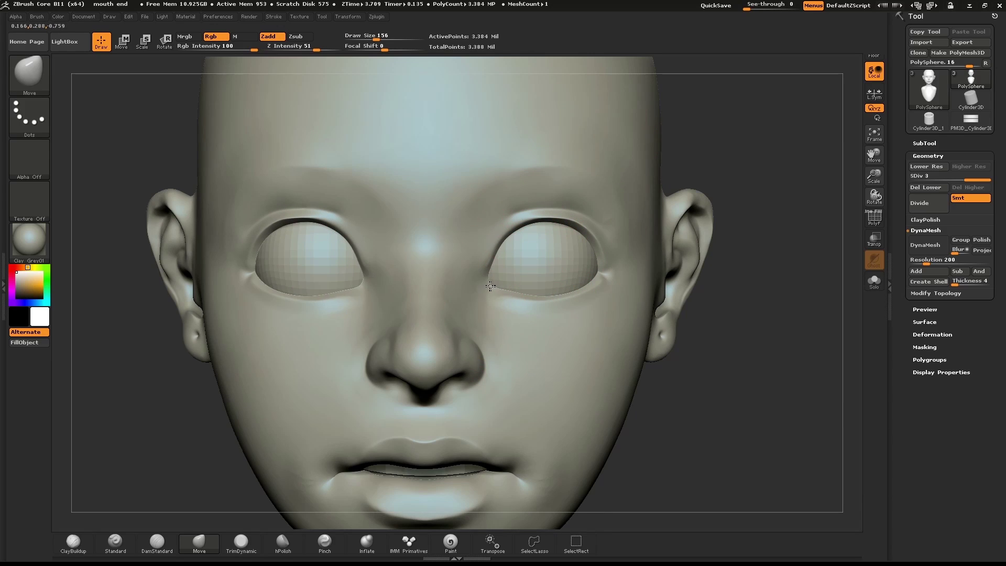
pyautogui.moveTo(490, 286); pyautogui.dragTo(491, 287)
pyautogui.hotkey('ctrl', 'z')
pyautogui.moveTo(471, 349); pyautogui.dragTo(474, 374)
# Step: Carve the jawline from below the earlobe toward the chin with the DamStandard brush at draw size 115 and smooth it
pyautogui.moveTo(768, 372); pyautogui.dragTo(740, 376)
pyautogui.moveTo(828, 429)
pyautogui.keyDown('alt'); pyautogui.mouseDown()
pyautogui.moveTo(728, 309)
pyautogui.moveTo(716, 348)
pyautogui.moveTo(765, 354)
pyautogui.moveTo(701, 294)
pyautogui.moveTo(663, 321)
pyautogui.mouseUp(); pyautogui.keyUp('alt')
pyautogui.moveTo(671, 358)
pyautogui.keyDown('alt'); pyautogui.mouseDown()
pyautogui.moveTo(675, 297)
pyautogui.moveTo(685, 309)
pyautogui.mouseUp(); pyautogui.keyUp('alt')
pyautogui.press('s')
pyautogui.moveTo(596, 270); pyautogui.dragTo(587, 270)
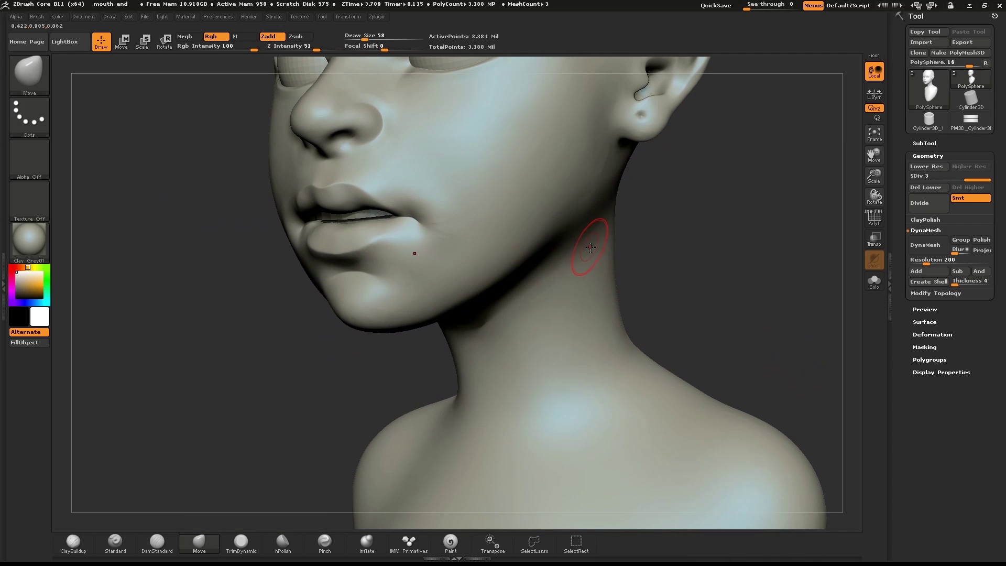
pyautogui.moveTo(749, 225); pyautogui.dragTo(694, 257)
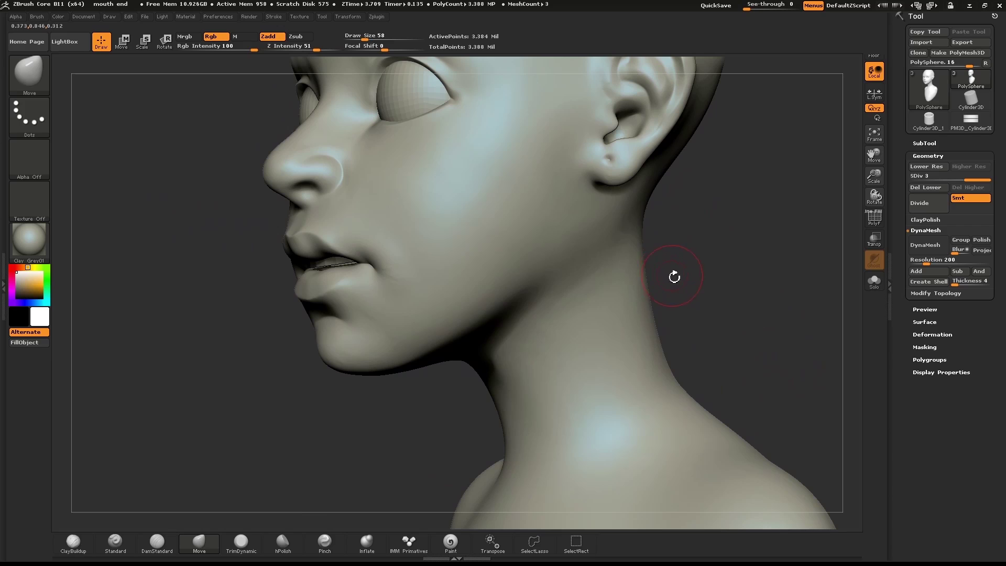
pyautogui.press('b')
pyautogui.click(158, 542)
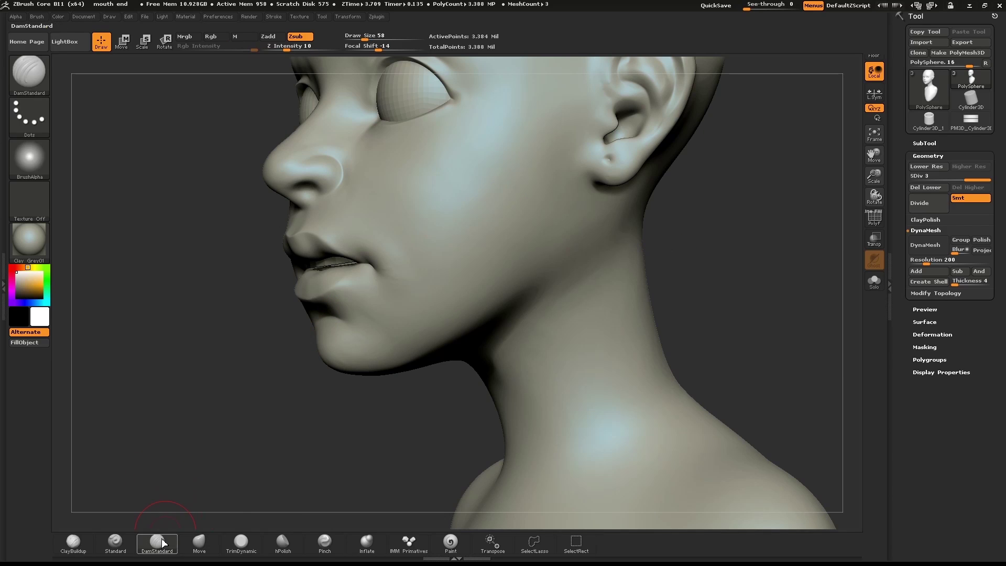
pyautogui.press('s')
pyautogui.moveTo(590, 205); pyautogui.dragTo(596, 204)
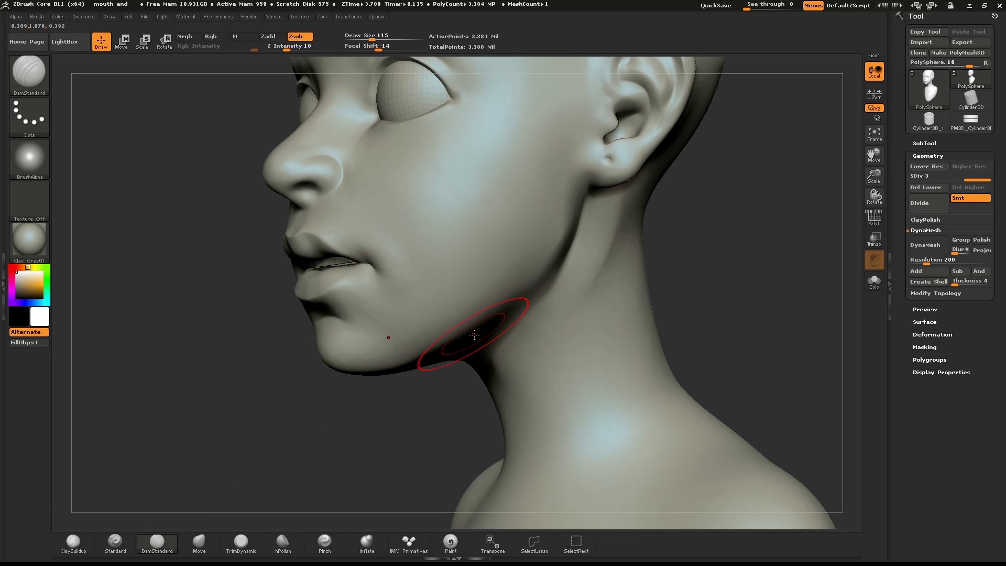
pyautogui.moveTo(745, 265); pyautogui.dragTo(617, 281)
pyautogui.press('shift')
# Step: Mask a long strip down the side of the neck from behind the ear to the collarbone and invert the mask
pyautogui.keyDown('ctrl'); pyautogui.moveTo(564, 170); pyautogui.dragTo(492, 400); pyautogui.keyUp('ctrl')
pyautogui.hotkey('ctrl', 'z')
pyautogui.press('s')
pyautogui.moveTo(538, 294); pyautogui.dragTo(534, 293)
pyautogui.keyDown('ctrl'); pyautogui.moveTo(566, 164); pyautogui.dragTo(497, 420); pyautogui.keyUp('ctrl')
pyautogui.moveTo(616, 278)
pyautogui.mouseDown()
pyautogui.moveTo(662, 274)
pyautogui.moveTo(635, 265)
pyautogui.mouseUp()
pyautogui.press('s')
pyautogui.hotkey('ctrl', 'z')
pyautogui.hotkey('ctrl', 'z')
pyautogui.keyDown('ctrl'); pyautogui.click(680, 277); pyautogui.keyUp('ctrl')
# Step: Swell the unmasked neck strip with the Inflate brush at draw size 223, then lower the mesh to subdivision level 1 and smooth the strip
pyautogui.press('b')
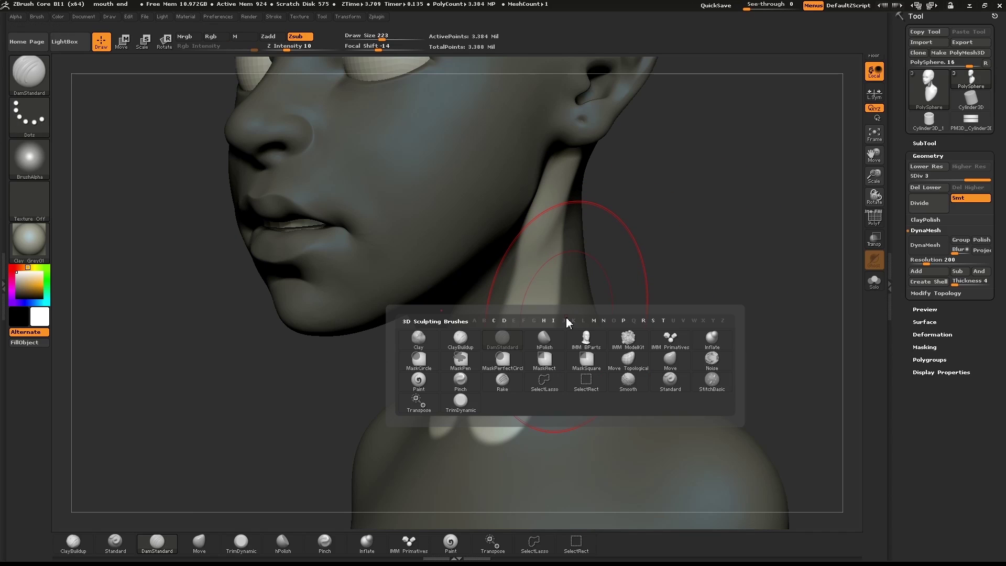
pyautogui.press('i')
pyautogui.press('n')
pyautogui.moveTo(561, 237); pyautogui.dragTo(511, 393)
pyautogui.press('shift')
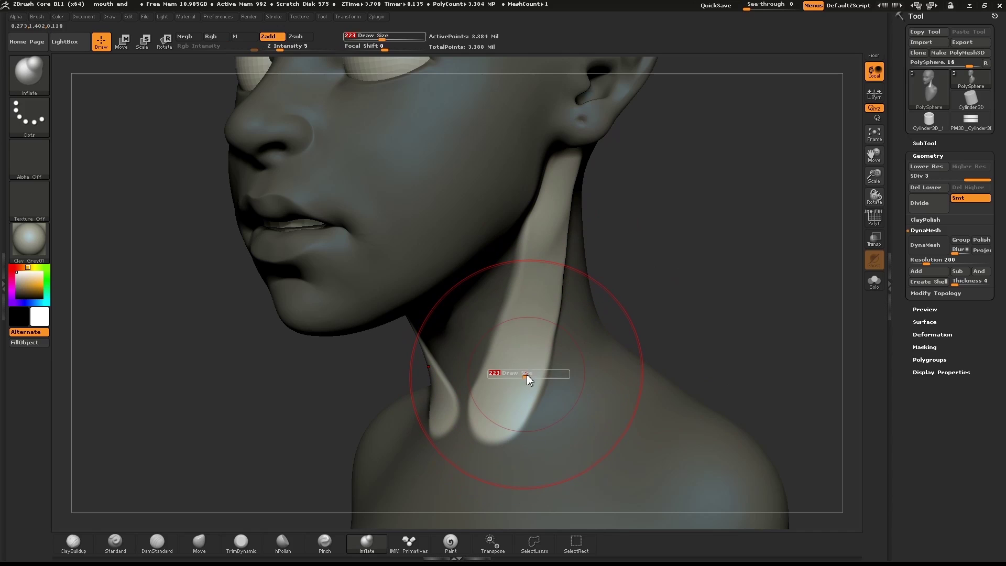
pyautogui.moveTo(691, 283); pyautogui.dragTo(712, 279)
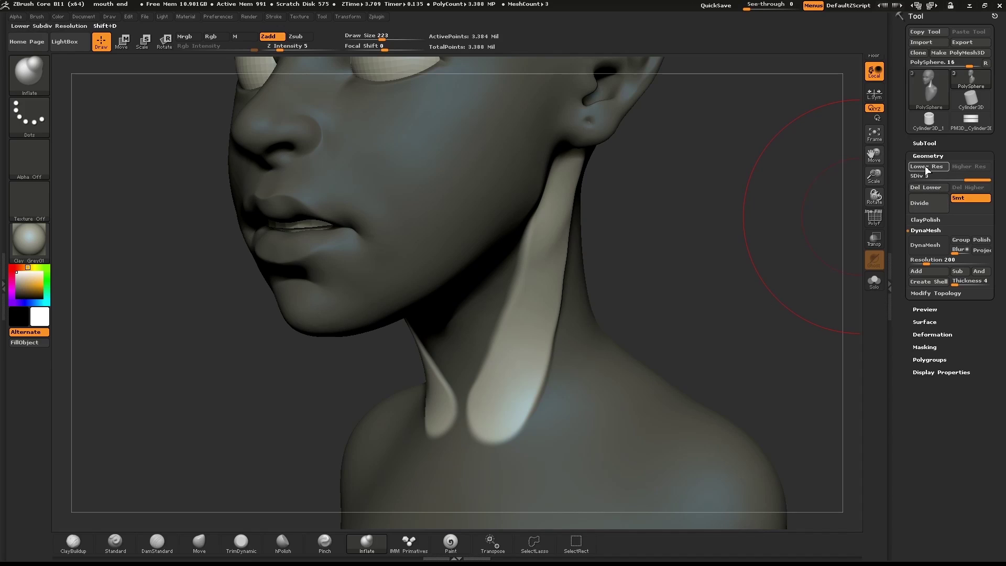
pyautogui.press('shift')
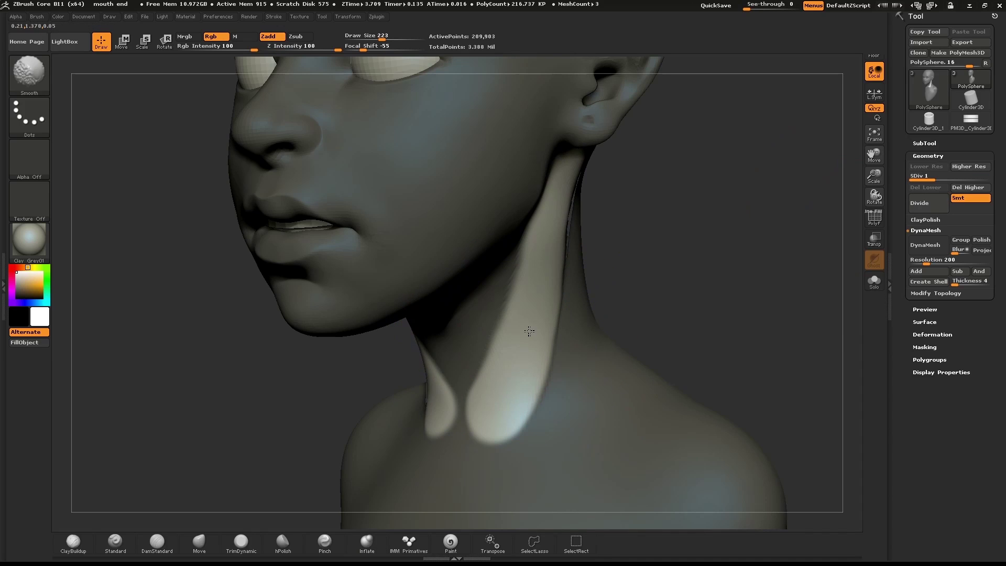
# Step: Build up the neck muscle strip with the Standard brush at draw size 80, clear the mask and smooth the muscle into the neck
pyautogui.press('s')
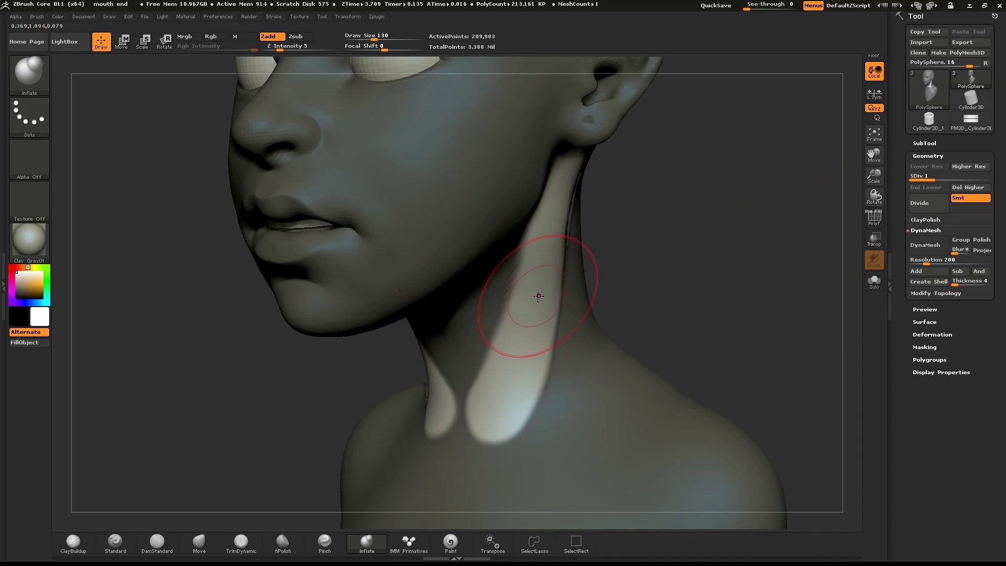
pyautogui.press('b')
pyautogui.press('s')
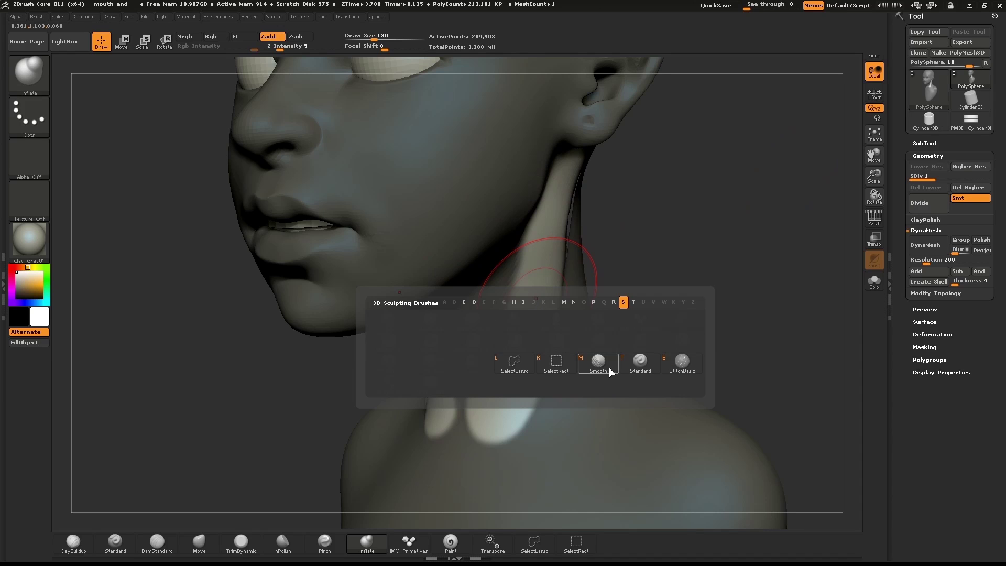
pyautogui.click(630, 365)
pyautogui.moveTo(569, 170)
pyautogui.mouseDown()
pyautogui.moveTo(521, 362)
pyautogui.moveTo(498, 403)
pyautogui.mouseUp()
pyautogui.press('s')
pyautogui.moveTo(536, 328); pyautogui.dragTo(557, 242)
pyautogui.moveTo(674, 231); pyautogui.dragTo(583, 266)
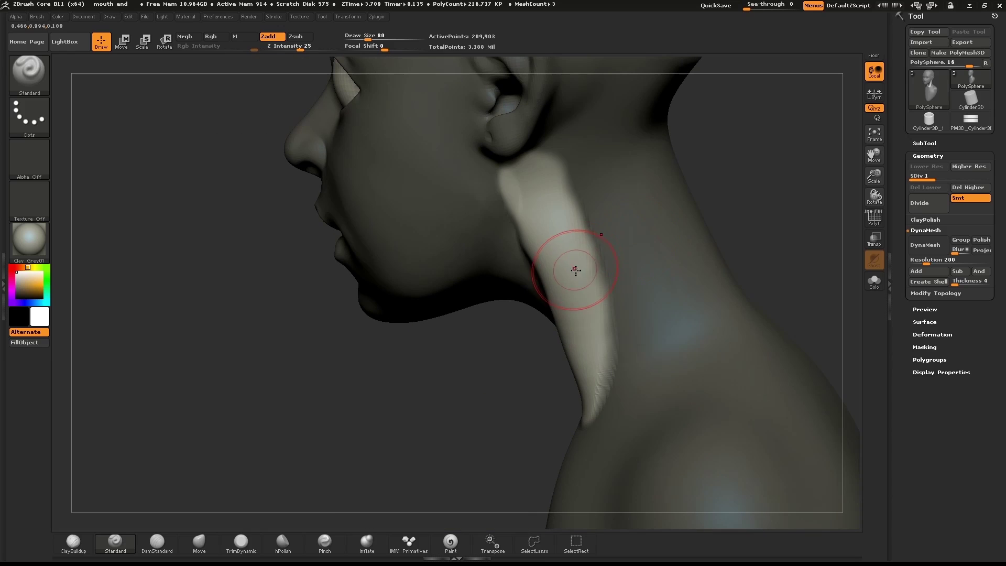
pyautogui.press('shift')
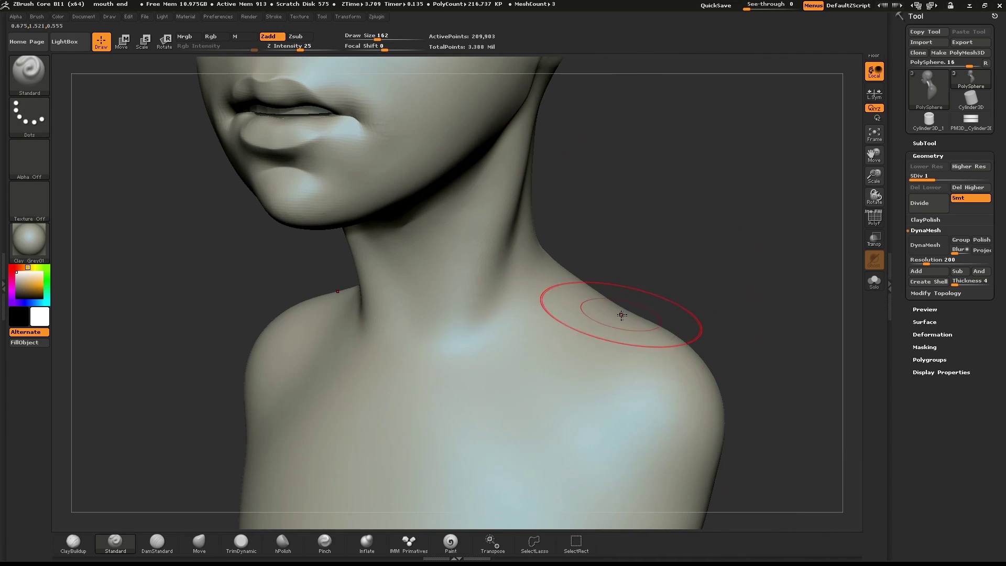
# Step: Mask a band along the collarbone from the throat to the shoulder at draw size 49 and invert the mask
pyautogui.keyDown('ctrl'); pyautogui.moveTo(382, 368); pyautogui.dragTo(432, 372); pyautogui.keyUp('ctrl')
pyautogui.hotkey('ctrl', 'z')
pyautogui.press('s')
pyautogui.moveTo(414, 381)
pyautogui.keyDown('ctrl'); pyautogui.mouseDown()
pyautogui.moveTo(521, 359)
pyautogui.moveTo(626, 357)
pyautogui.mouseUp(); pyautogui.keyUp('ctrl')
pyautogui.keyDown('ctrl'); pyautogui.click(694, 276); pyautogui.keyUp('ctrl')
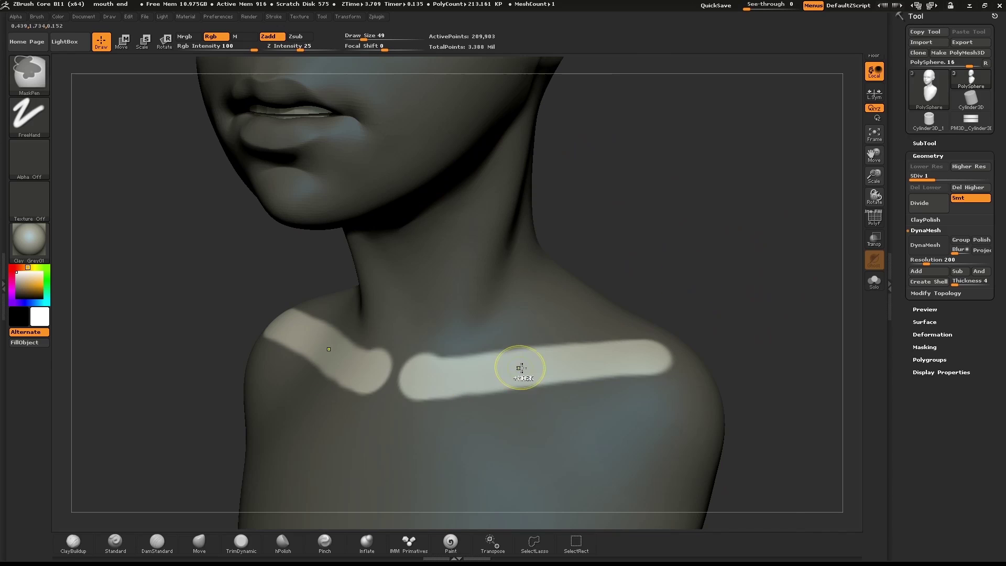
# Step: Soften the edges of the collarbone mask, undoing unwanted mask changes, and enlarge the brush to draw size 115
pyautogui.keyDown('ctrl'); pyautogui.click(538, 359); pyautogui.keyUp('ctrl')
pyautogui.hotkey('ctrl', 'z')
pyautogui.hotkey('ctrl', 'z')
pyautogui.keyDown('ctrl'); pyautogui.click(534, 431); pyautogui.keyUp('ctrl')
pyautogui.keyDown('ctrl'); pyautogui.click(539, 429); pyautogui.keyUp('ctrl')
pyautogui.keyDown('ctrl'); pyautogui.click(648, 282); pyautogui.keyUp('ctrl')
pyautogui.press(']')
pyautogui.press(']')
pyautogui.press(']')
pyautogui.keyDown('ctrl'); pyautogui.click(598, 285); pyautogui.keyUp('ctrl')
# Step: Raise the collarbone with the Inflate brush at draw size 115, clear the mask and smooth the ridge into the chest
pyautogui.press('b')
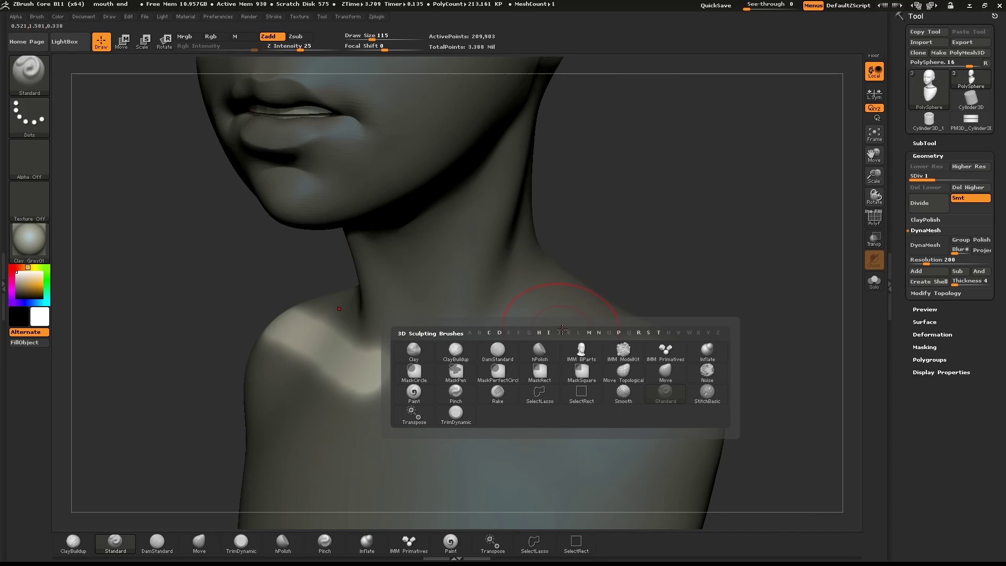
pyautogui.press('i')
pyautogui.press('n')
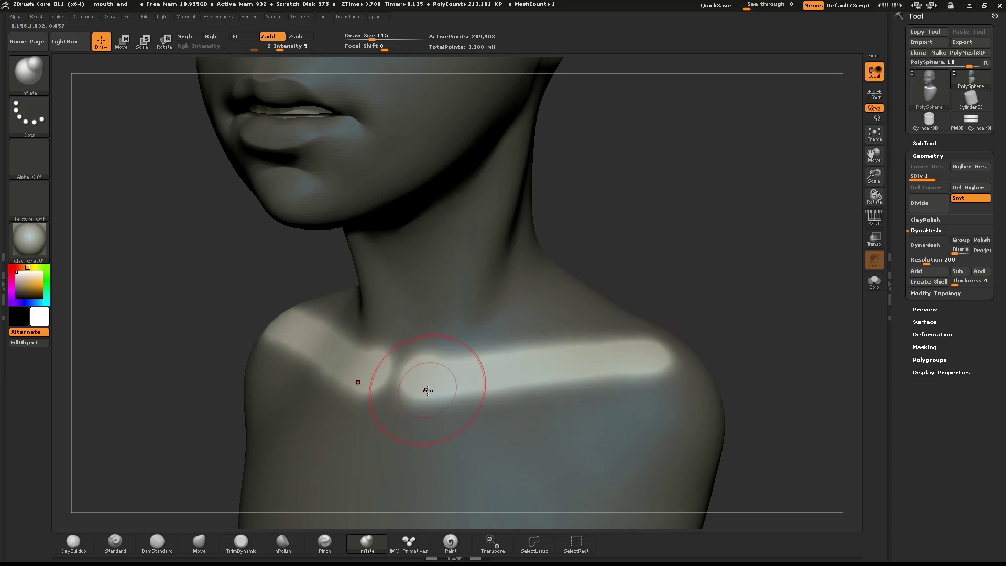
pyautogui.moveTo(644, 355); pyautogui.dragTo(566, 358)
pyautogui.hotkey('ctrl', 'shift', 'a')
pyautogui.keyDown('shift'); pyautogui.moveTo(466, 393); pyautogui.dragTo(585, 372); pyautogui.keyUp('shift')
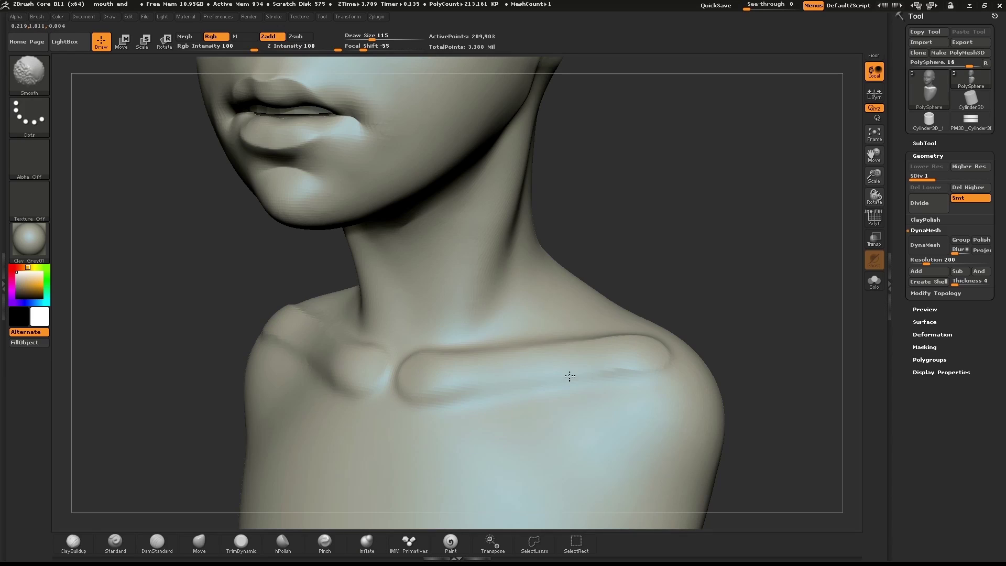
# Step: Refine the inner collarbone ends and the hollow at the base of the throat with the Inflate brush at draw size 62
pyautogui.moveTo(619, 284); pyautogui.dragTo(703, 270)
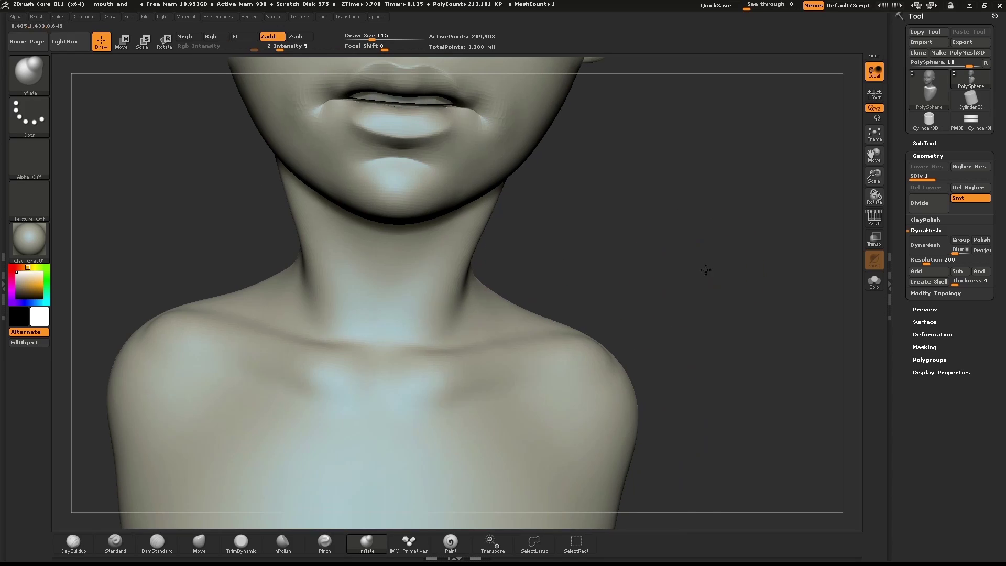
pyautogui.press('s')
pyautogui.moveTo(403, 381)
pyautogui.mouseDown()
pyautogui.moveTo(374, 367)
pyautogui.moveTo(431, 339)
pyautogui.mouseUp()
pyautogui.press('s')
pyautogui.moveTo(720, 223)
pyautogui.mouseDown()
pyautogui.moveTo(639, 217)
pyautogui.moveTo(656, 188)
pyautogui.moveTo(643, 189)
pyautogui.mouseUp()
pyautogui.moveTo(635, 240); pyautogui.dragTo(695, 229)
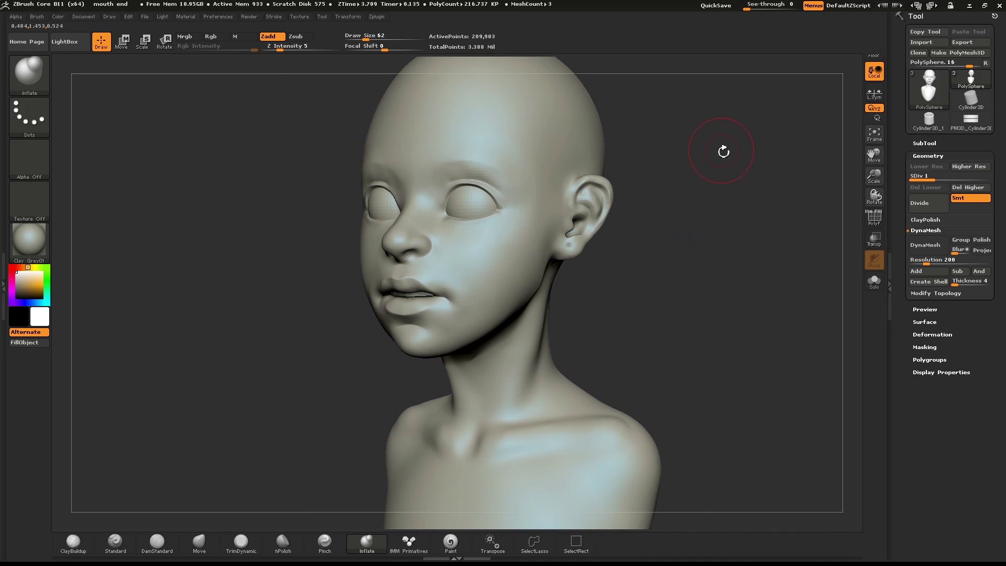
# Step: Carve the crease behind the nostril wing with the DamStandard brush at draw size 46, undoing the cheek-fold stroke, and smooth the cheek
pyautogui.keyDown('alt'); pyautogui.moveTo(727, 150); pyautogui.dragTo(731, 247); pyautogui.keyUp('alt')
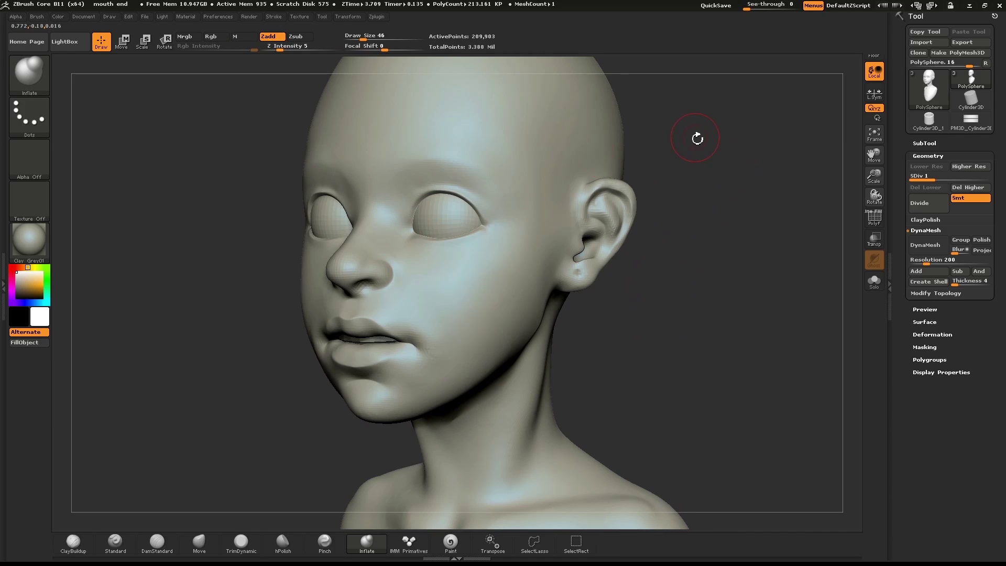
pyautogui.keyDown('shift'); pyautogui.moveTo(695, 139); pyautogui.dragTo(708, 135); pyautogui.keyUp('shift')
pyautogui.press('shift')
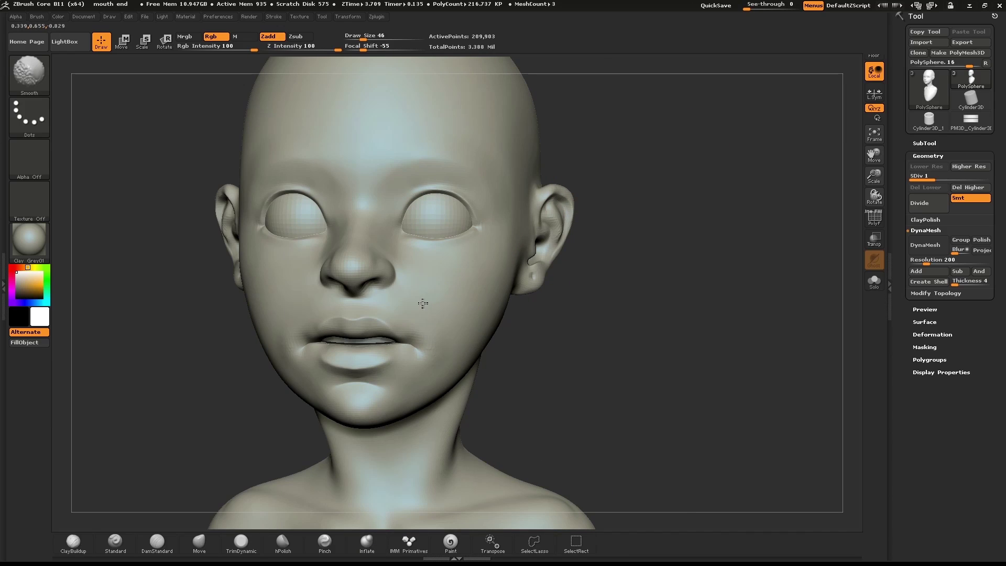
pyautogui.moveTo(623, 335)
pyautogui.mouseDown()
pyautogui.moveTo(570, 335)
pyautogui.moveTo(581, 369)
pyautogui.mouseUp()
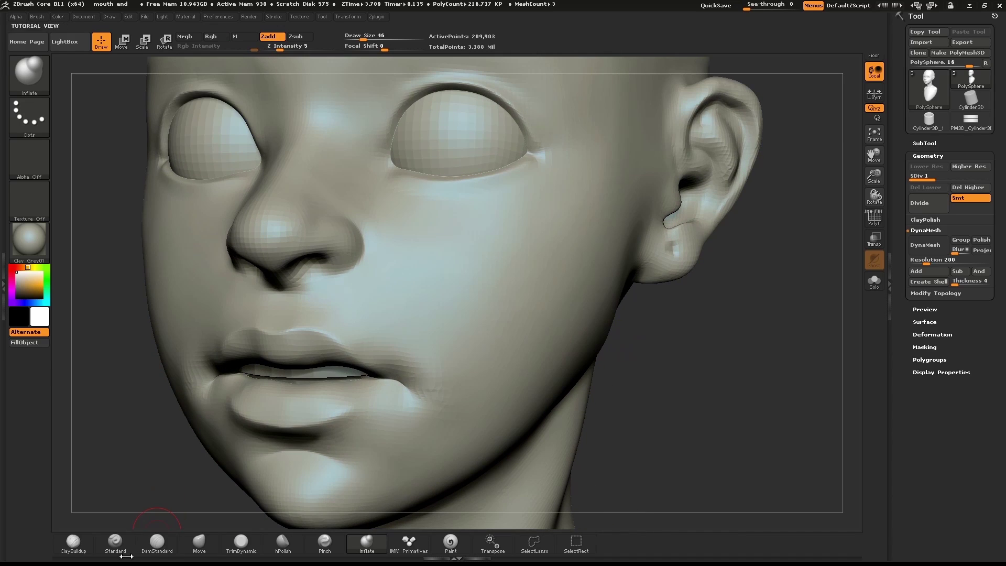
pyautogui.click(157, 541)
pyautogui.moveTo(392, 274); pyautogui.dragTo(435, 325)
pyautogui.hotkey('ctrl', 'z')
pyautogui.moveTo(368, 243)
pyautogui.mouseDown()
pyautogui.moveTo(382, 265)
pyautogui.moveTo(377, 247)
pyautogui.mouseUp()
pyautogui.keyDown('shift'); pyautogui.moveTo(460, 320); pyautogui.dragTo(466, 335); pyautogui.keyUp('shift')
# Step: Reshape the back edge of the nostril wing with the Move brush at draw size 37 and smooth the adjoining crease
pyautogui.moveTo(718, 351); pyautogui.dragTo(631, 333)
pyautogui.press('[')
pyautogui.press('b')
pyautogui.press('m')
pyautogui.press('v')
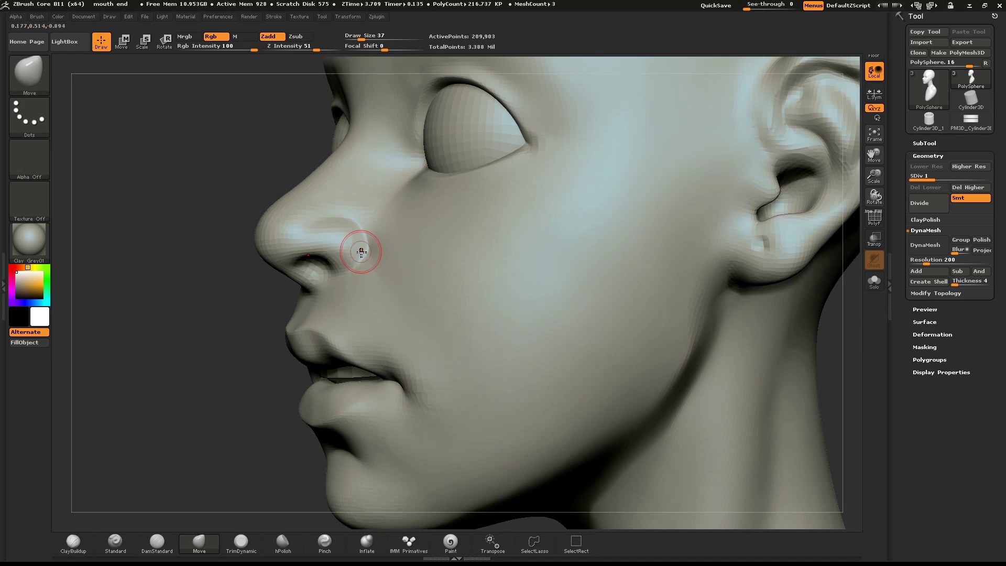
pyautogui.keyDown('shift'); pyautogui.moveTo(371, 250); pyautogui.dragTo(375, 259); pyautogui.keyUp('shift')
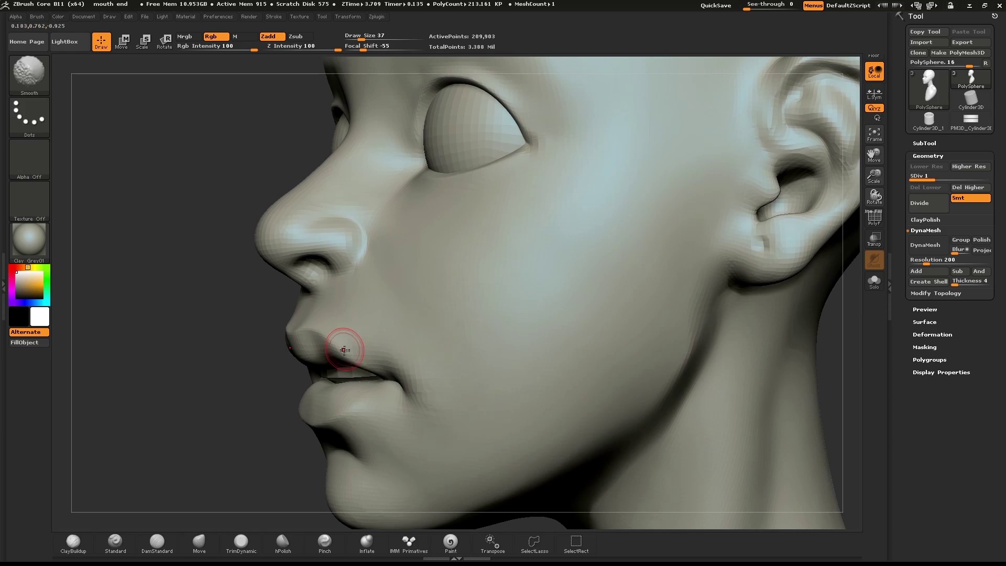
# Step: Shape the inner eye corner with the Move brush, carve its crease with DamStandard at draw size 46 and smooth below the eye
pyautogui.moveTo(199, 236); pyautogui.dragTo(697, 236)
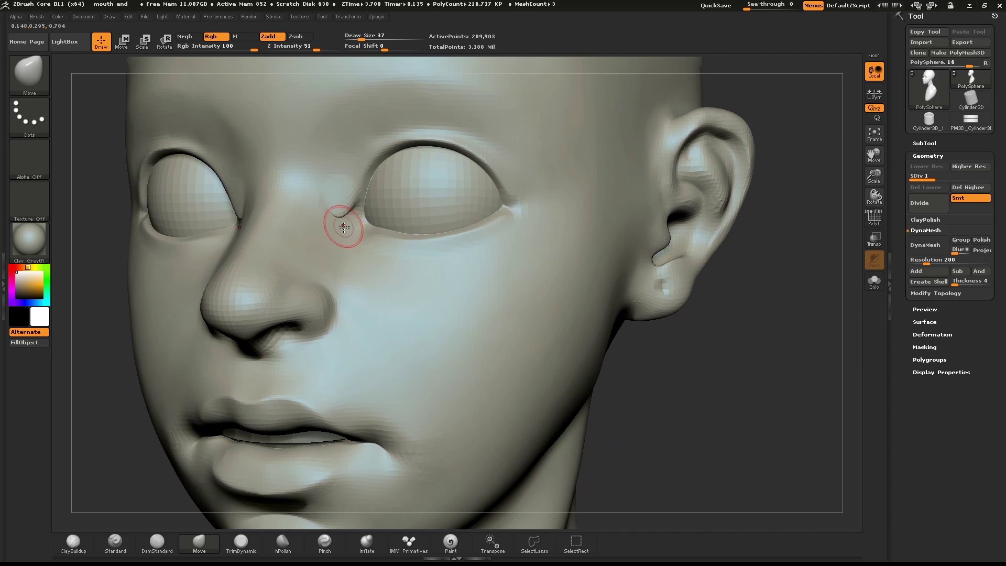
pyautogui.moveTo(345, 227); pyautogui.dragTo(355, 224)
pyautogui.click(159, 542)
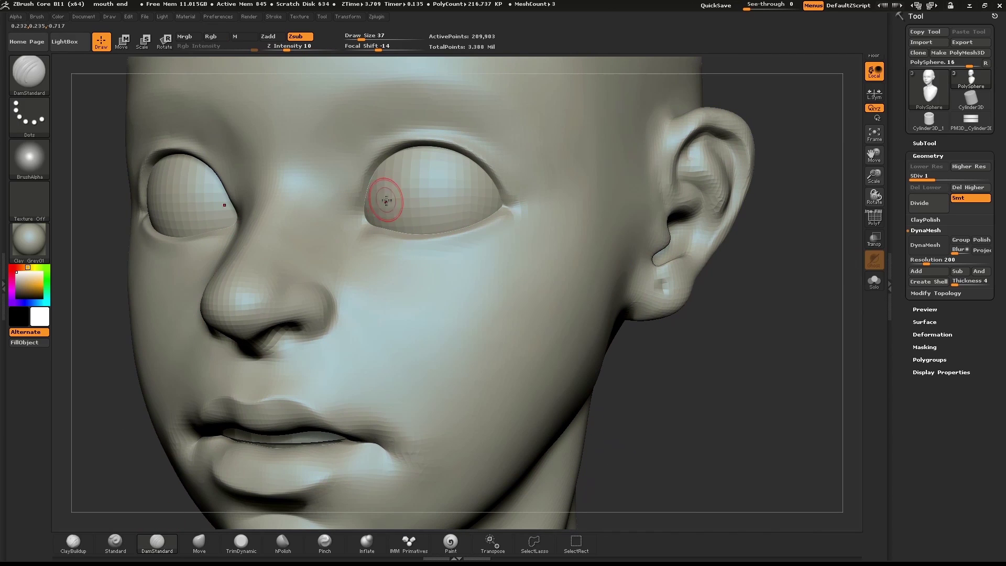
pyautogui.press('s')
pyautogui.moveTo(342, 213); pyautogui.dragTo(344, 213)
pyautogui.moveTo(335, 186)
pyautogui.mouseDown()
pyautogui.moveTo(345, 242)
pyautogui.moveTo(336, 200)
pyautogui.mouseUp()
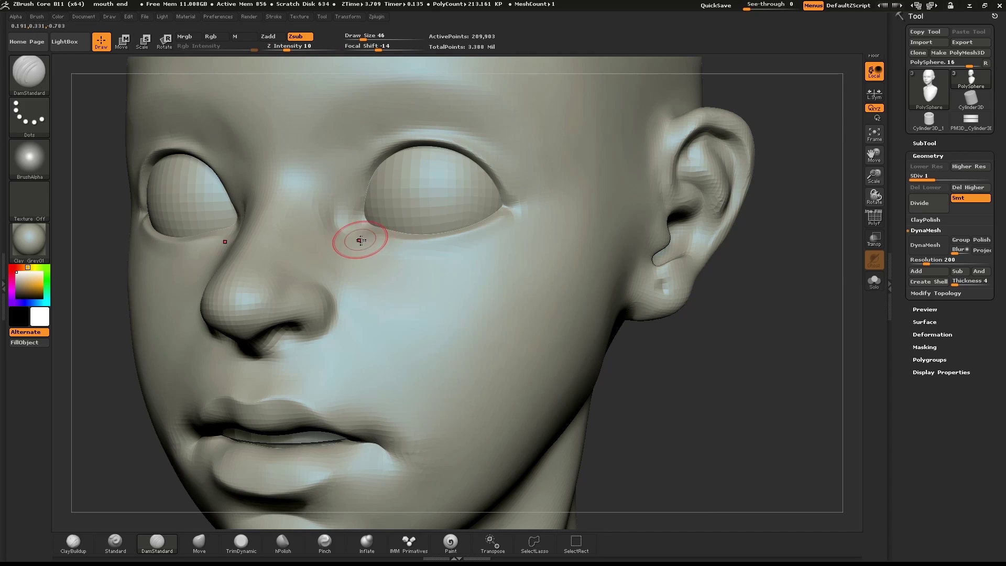
pyautogui.press('shift')
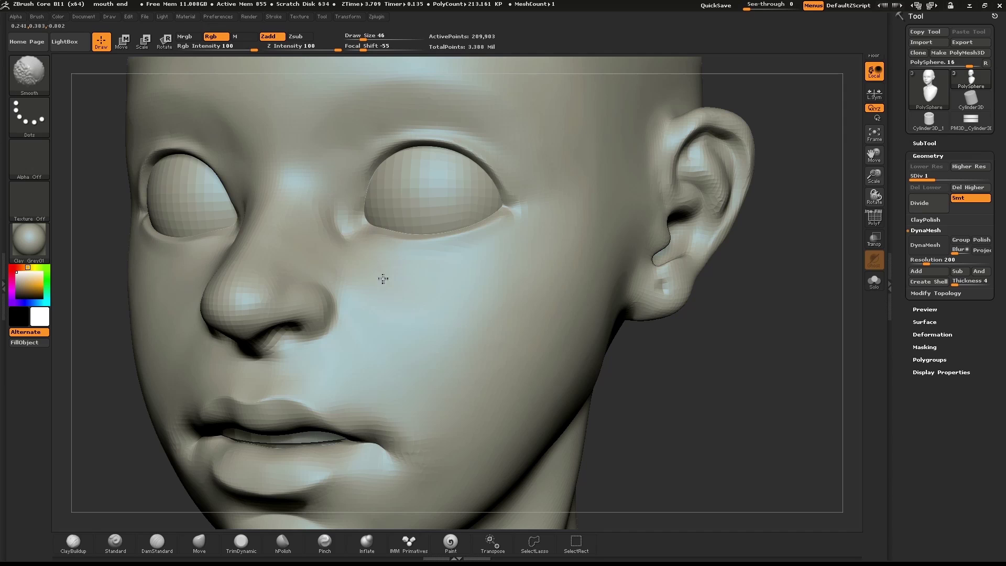
pyautogui.press('shift')
pyautogui.press('shift')
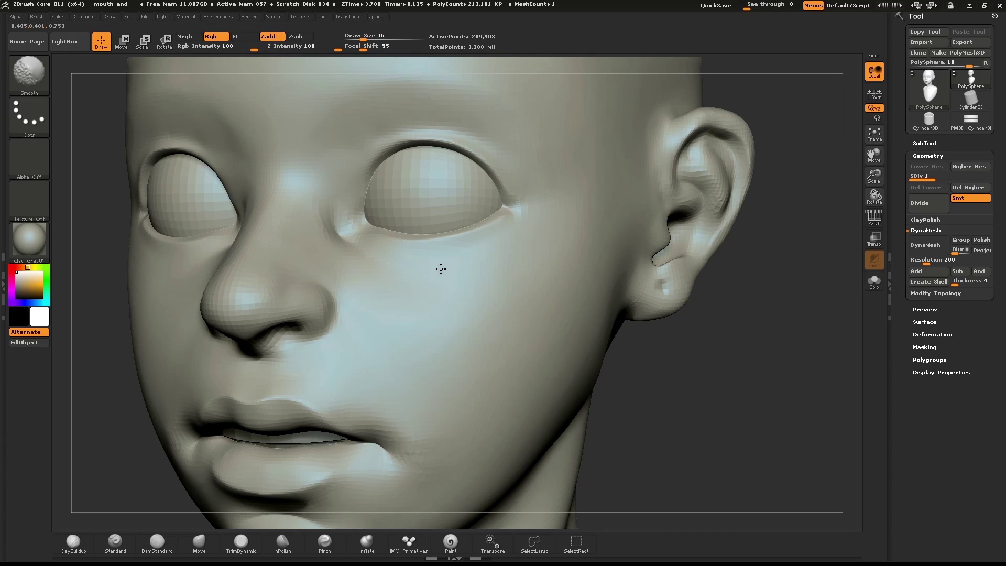